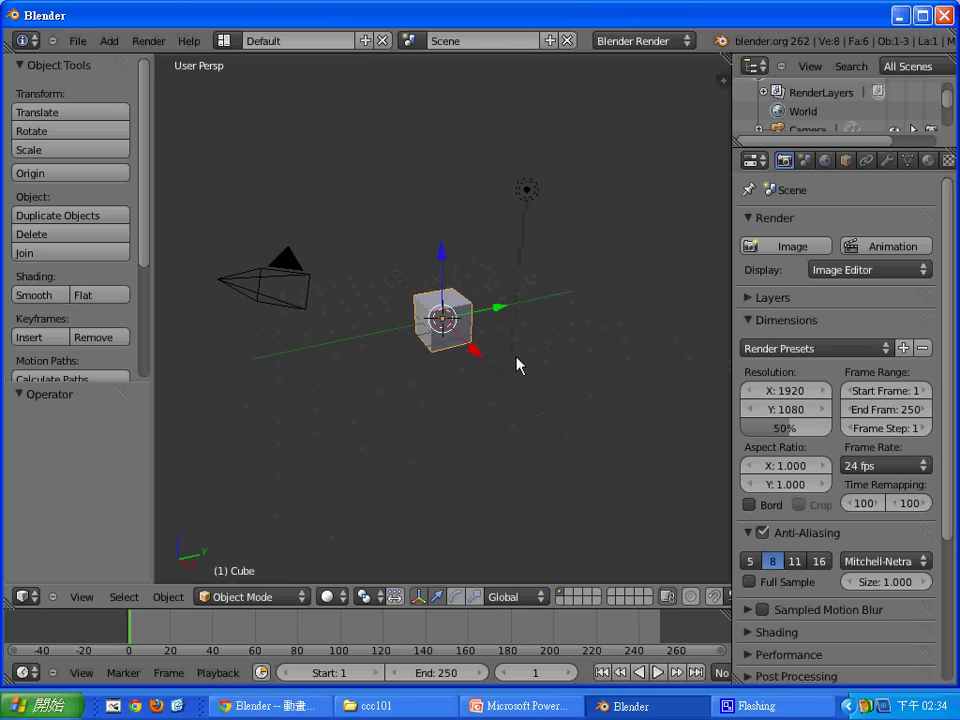
Delete the default cube and view the scene from the front.
{"action": "key", "text": "x"}
{"action": "left_click", "coordinate": [464, 343]}
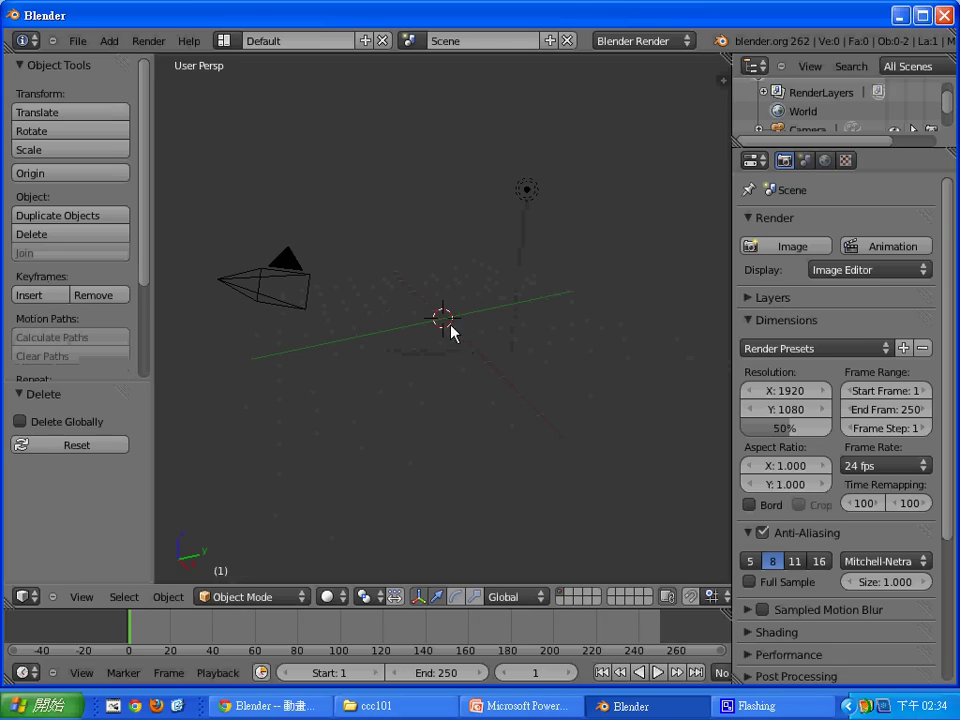
{"action": "left_click", "coordinate": [81, 597]}
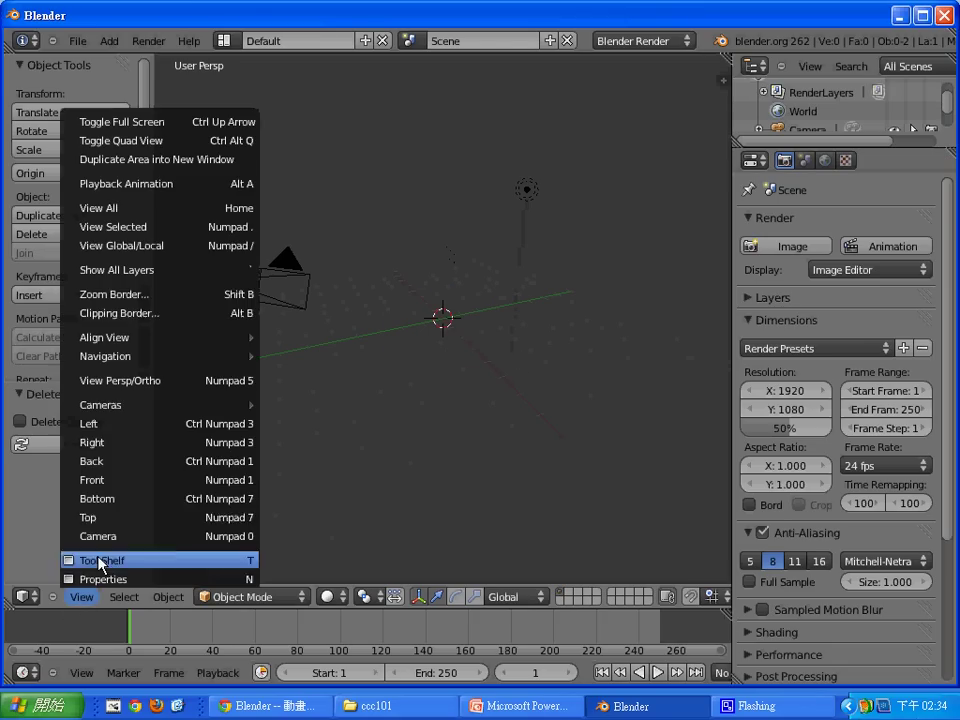
{"action": "left_click", "coordinate": [120, 488]}
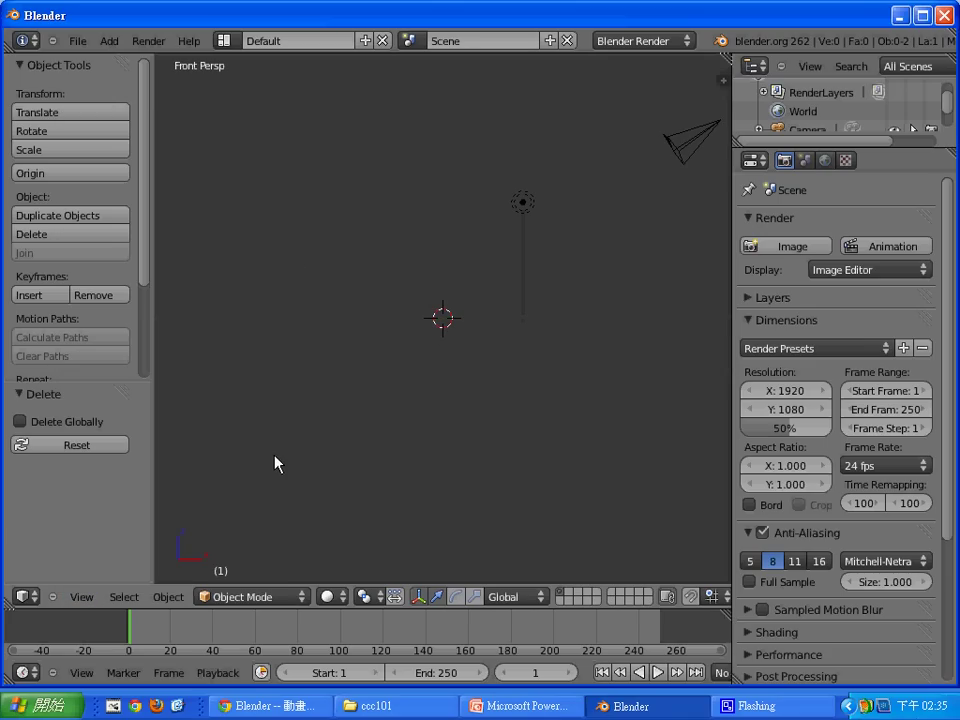
{"action": "middle_click_drag", "start_coordinate": [420, 386], "coordinate": [407, 429]}
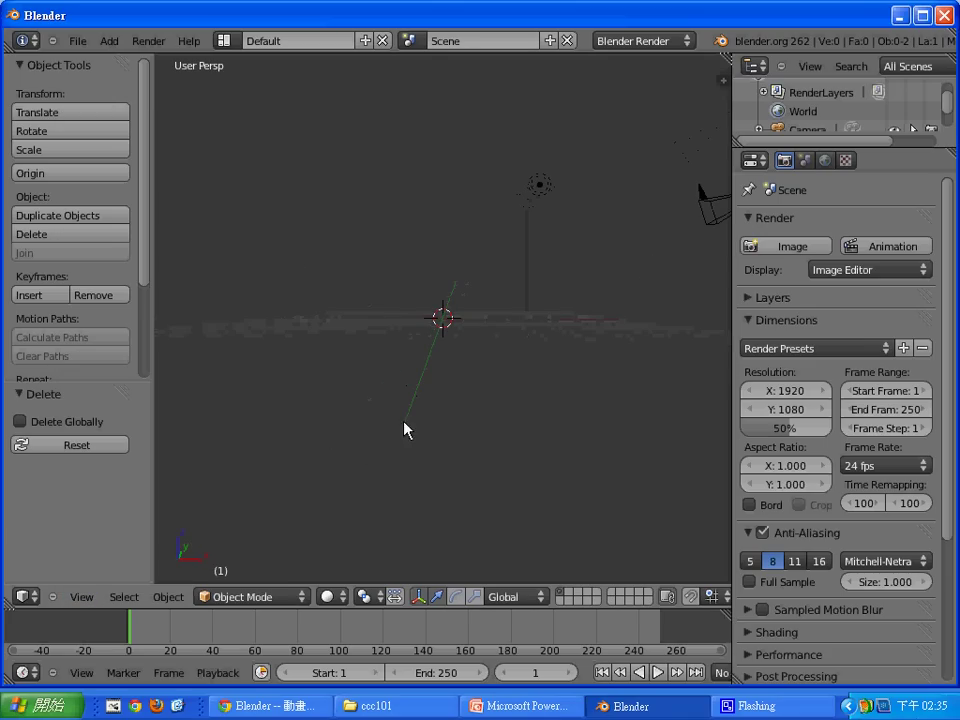
{"action": "left_click", "coordinate": [81, 597]}
{"action": "left_click", "coordinate": [93, 517]}
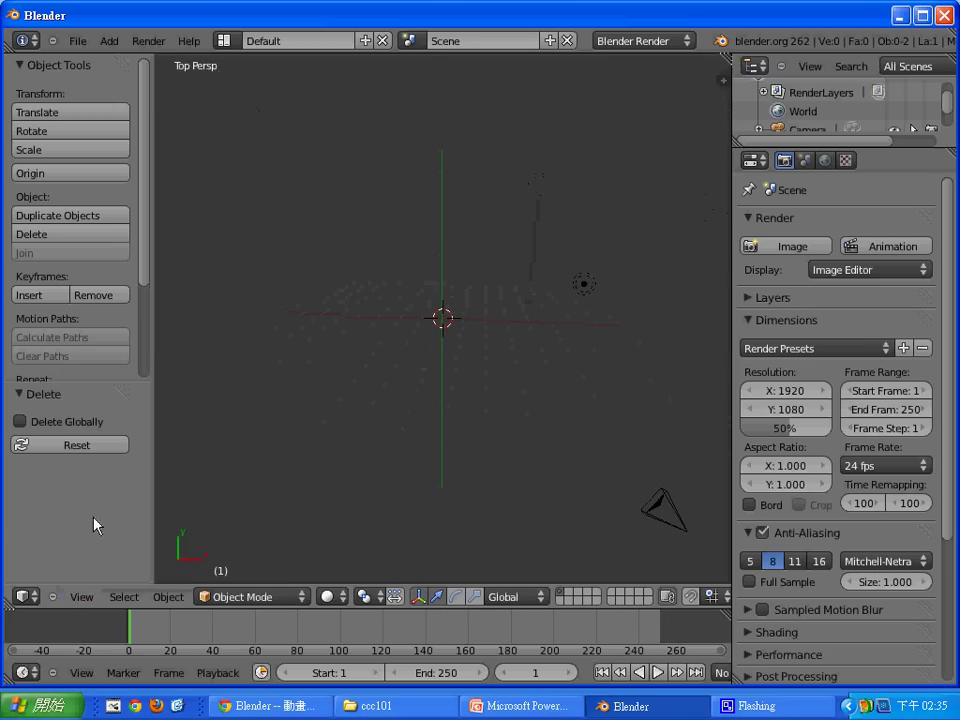
{"action": "left_click", "coordinate": [81, 597]}
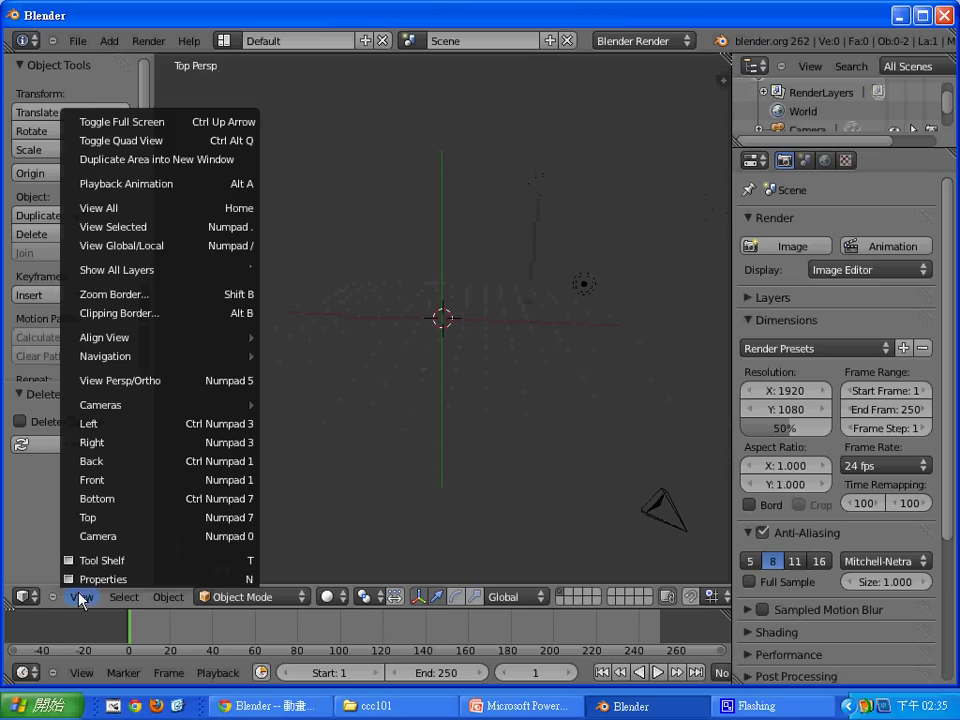
{"action": "left_click", "coordinate": [98, 484]}
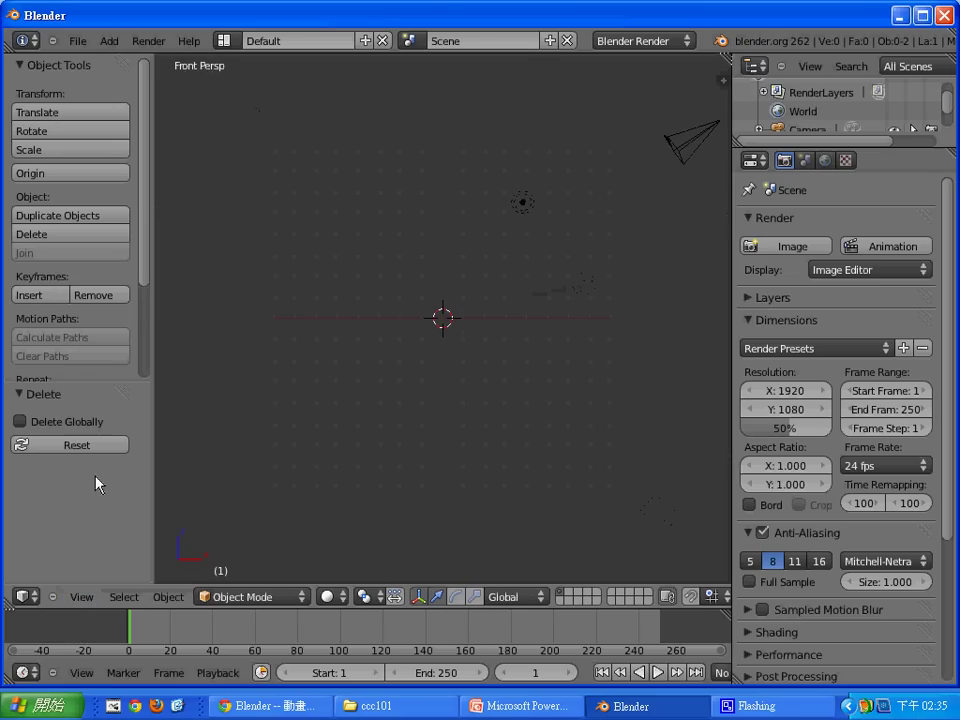
Switch to front orthographic, zoom and pan, and set the 3D cursor above the origin.
{"action": "left_click", "coordinate": [82, 597]}
{"action": "left_click", "coordinate": [135, 378]}
{"action": "scroll", "coordinate": [447, 388], "scroll_direction": "up", "scroll_amount": 3}
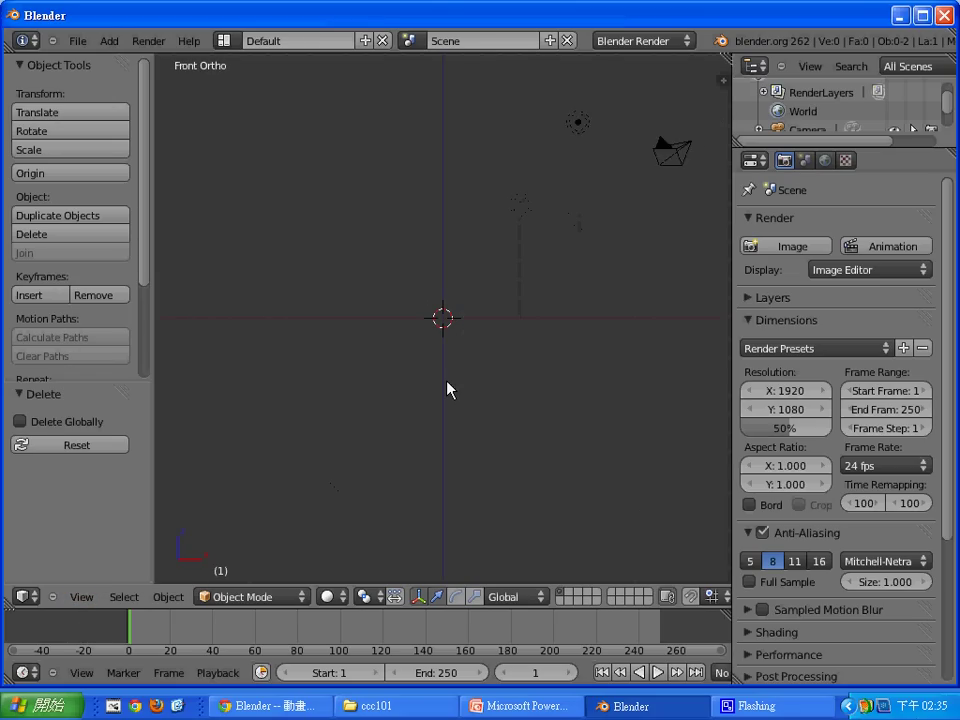
{"action": "scroll", "coordinate": [497, 364], "scroll_direction": "up", "scroll_amount": 2}
{"action": "mouse_move", "coordinate": [501, 356]}
{"action": "middle_mouse_down", "text": "shift"}
{"action": "mouse_move", "coordinate": [418, 470]}
{"action": "mouse_move", "coordinate": [402, 453]}
{"action": "middle_mouse_up", "text": "shift"}
{"action": "scroll", "coordinate": [418, 452], "scroll_direction": "up", "scroll_amount": 1}
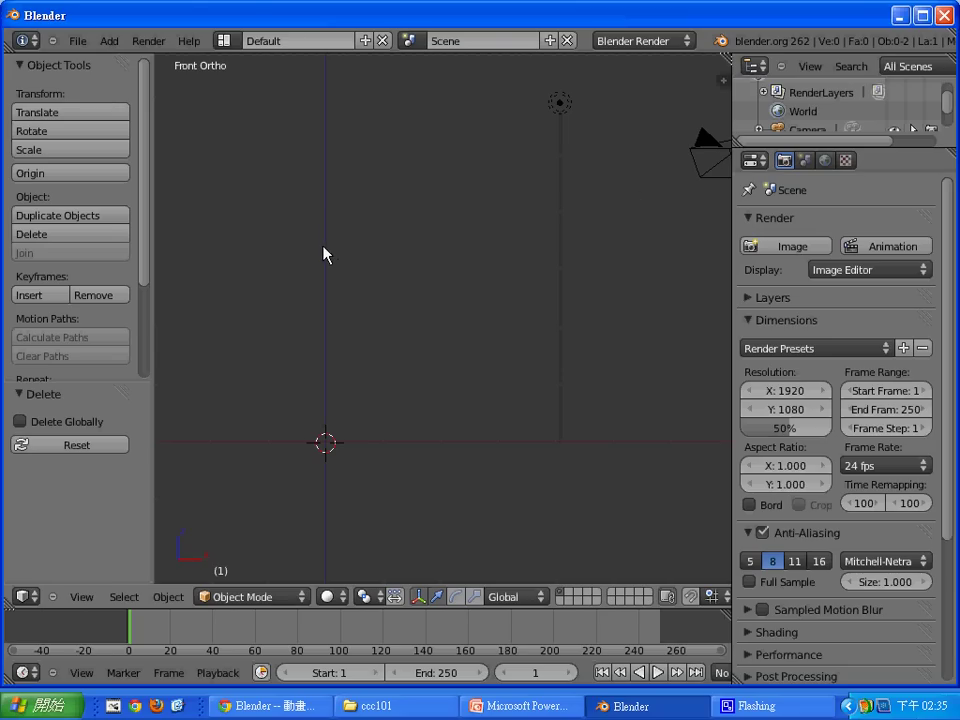
{"action": "left_click", "coordinate": [328, 220]}
{"action": "scroll", "coordinate": [327, 220], "scroll_direction": "up", "scroll_amount": 1}
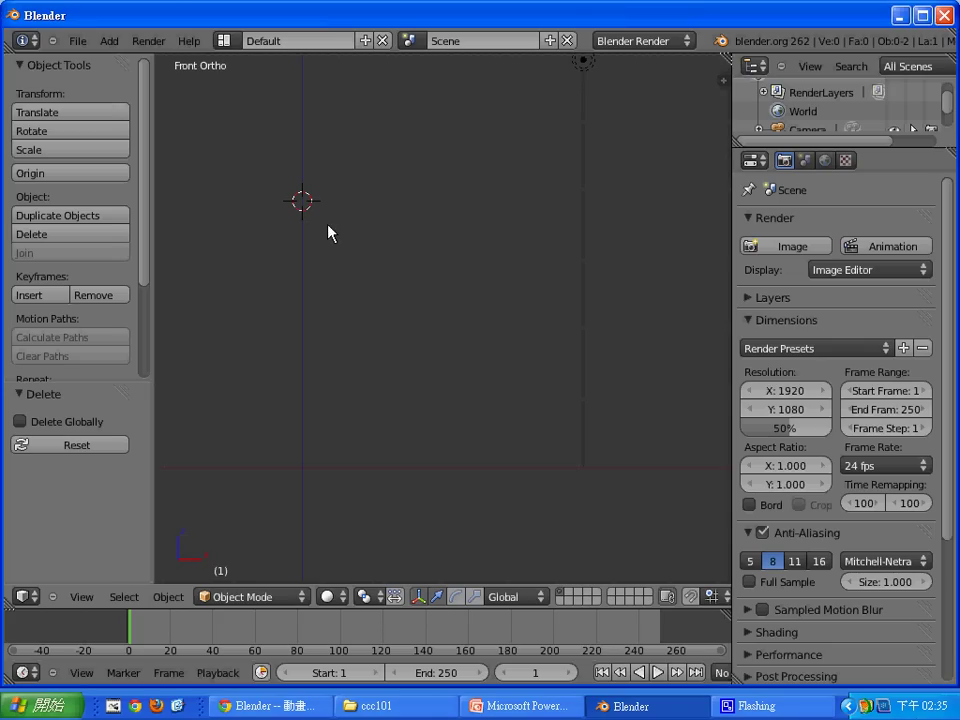
Add a smooth-shaded UV sphere head scaled to 0.341, with the 3D cursor just below it.
{"action": "key", "text": "shift+a"}
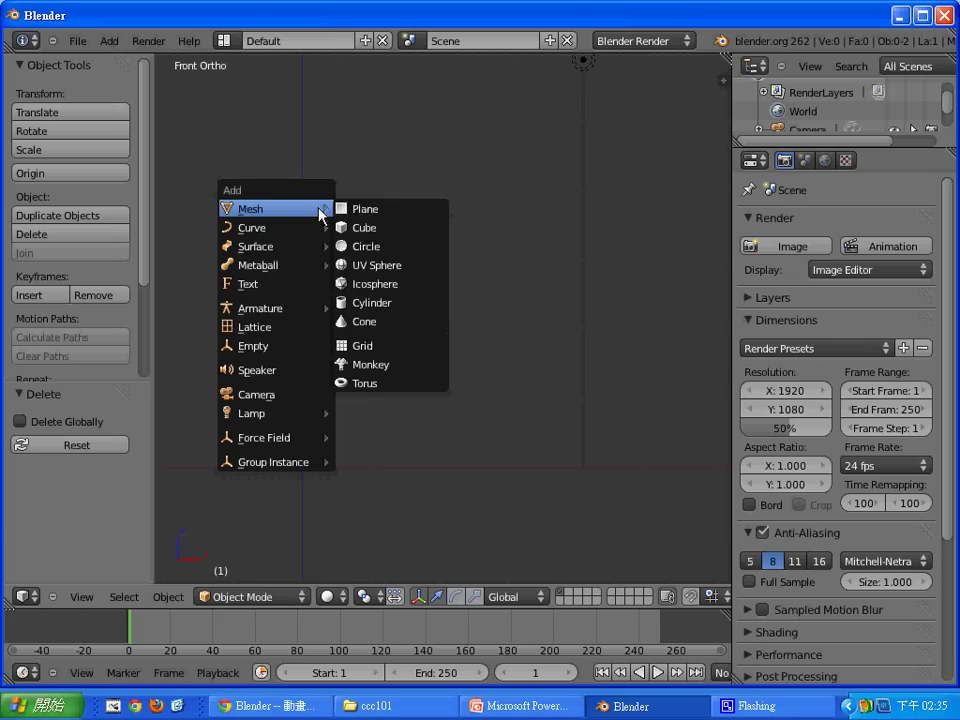
{"action": "left_click", "coordinate": [381, 265]}
{"action": "key", "text": "s"}
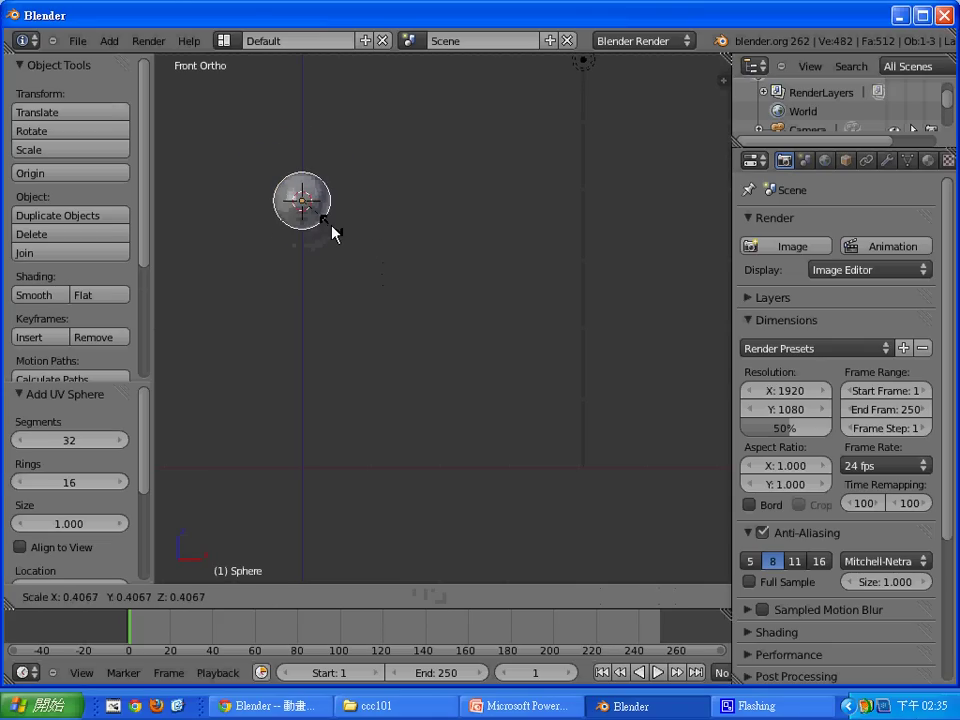
{"action": "left_click", "coordinate": [326, 223]}
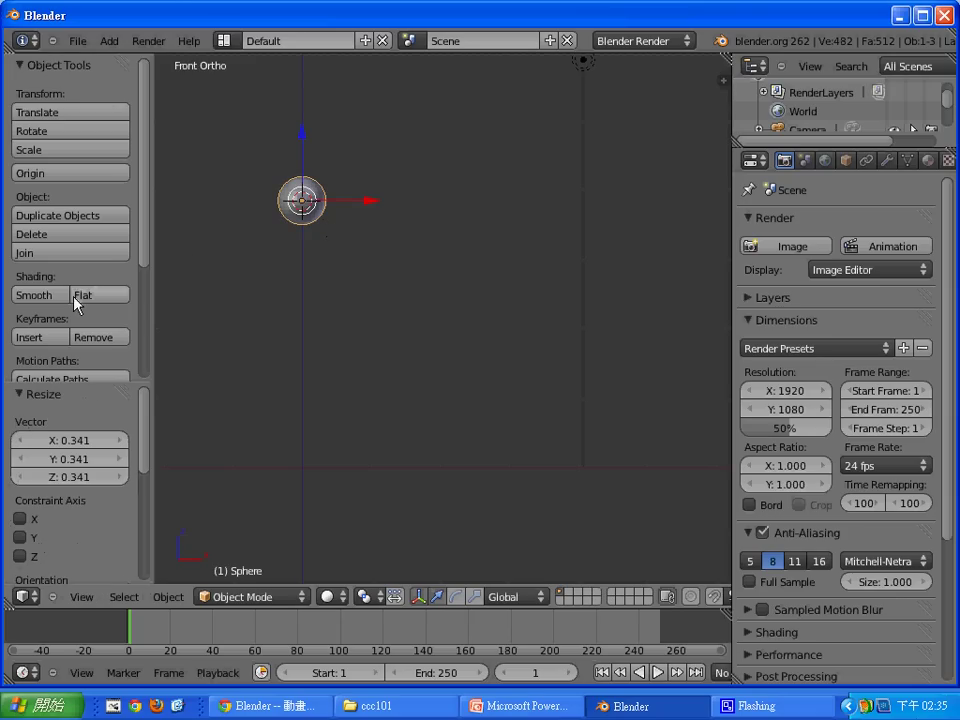
{"action": "left_click", "coordinate": [43, 296]}
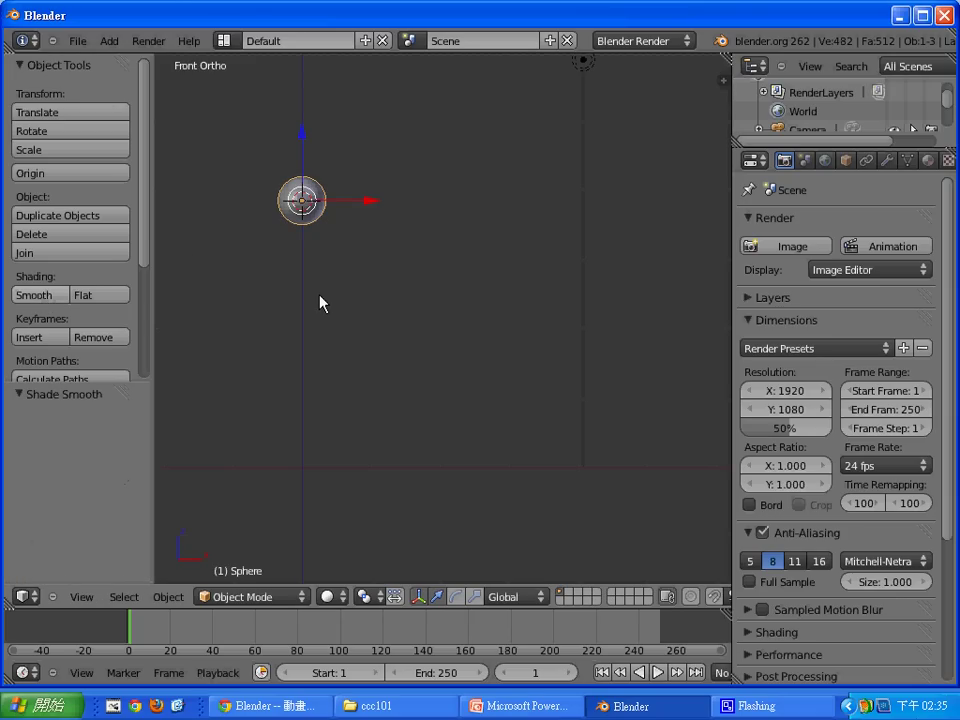
{"action": "left_click", "coordinate": [301, 245]}
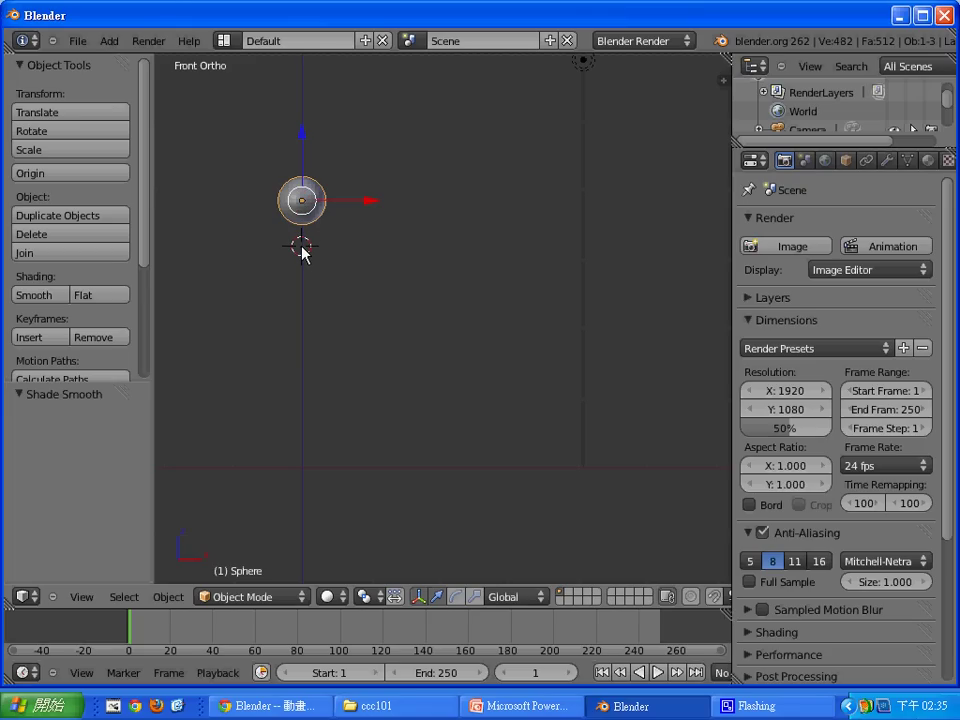
{"action": "key", "text": "shift+a"}
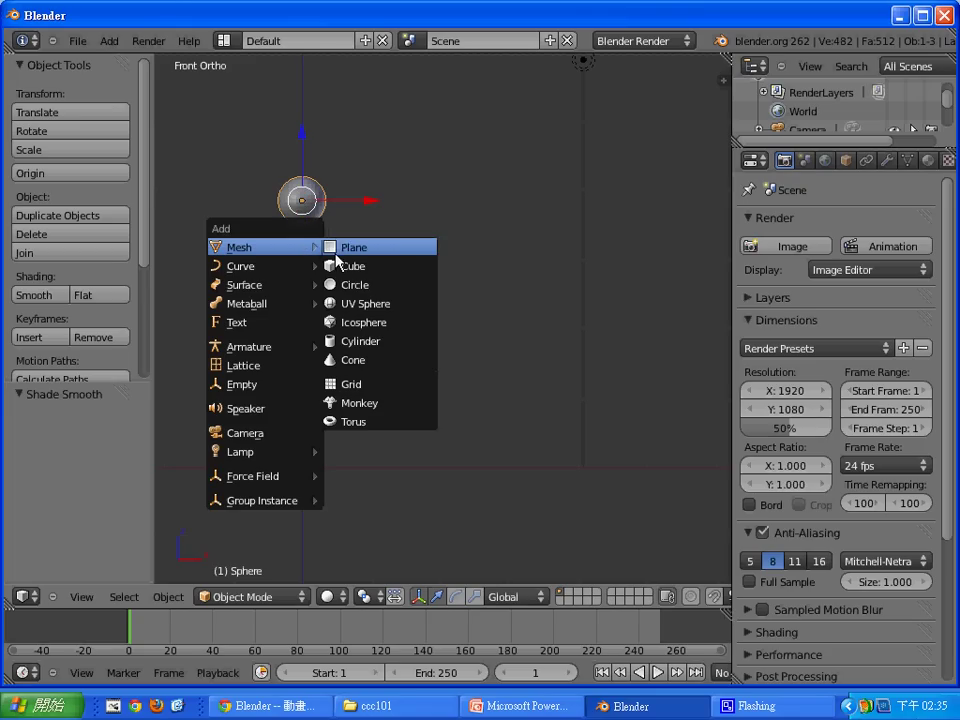
Add a cylinder body below the head, shrunk to about 0.3 and stretched three times taller.
{"action": "left_click", "coordinate": [357, 345]}
{"action": "key", "text": "g"}
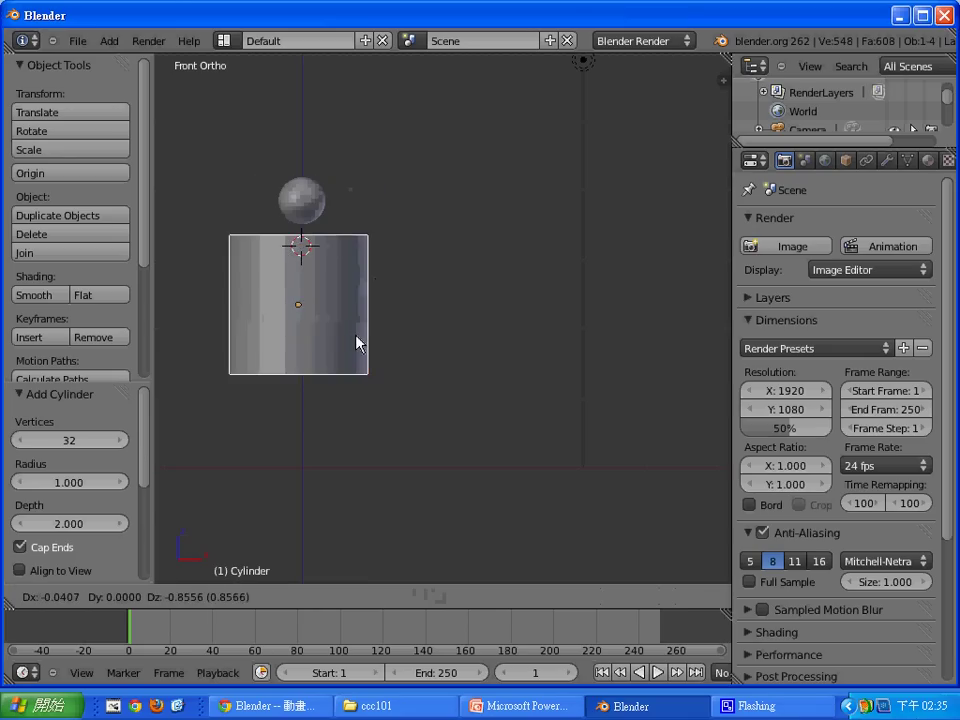
{"action": "left_click", "coordinate": [363, 338]}
{"action": "key", "text": "s"}
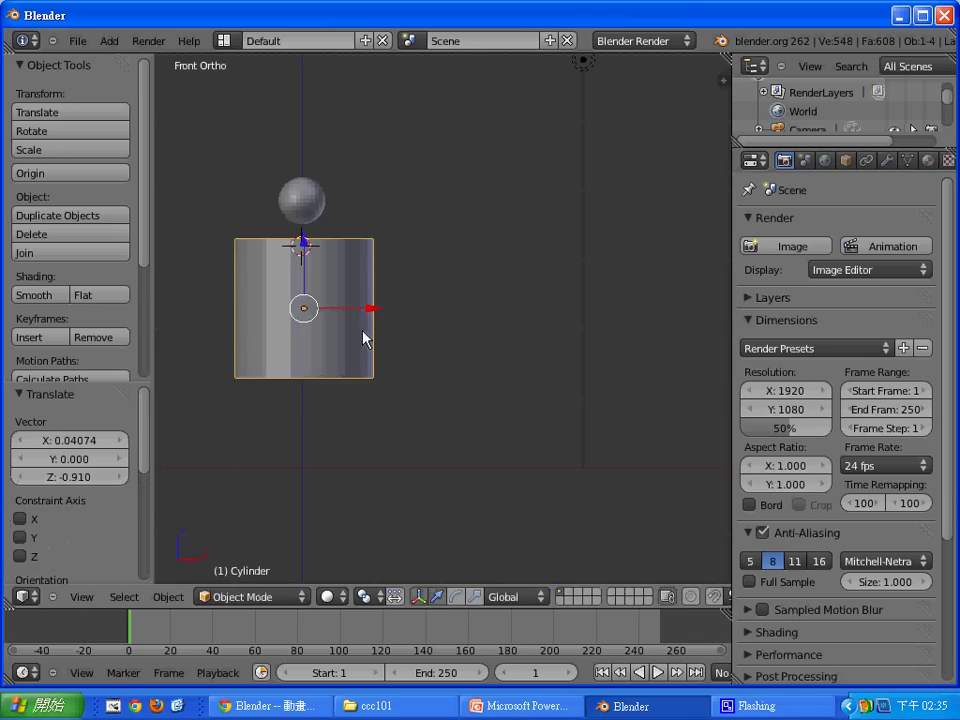
{"action": "left_click", "coordinate": [322, 325]}
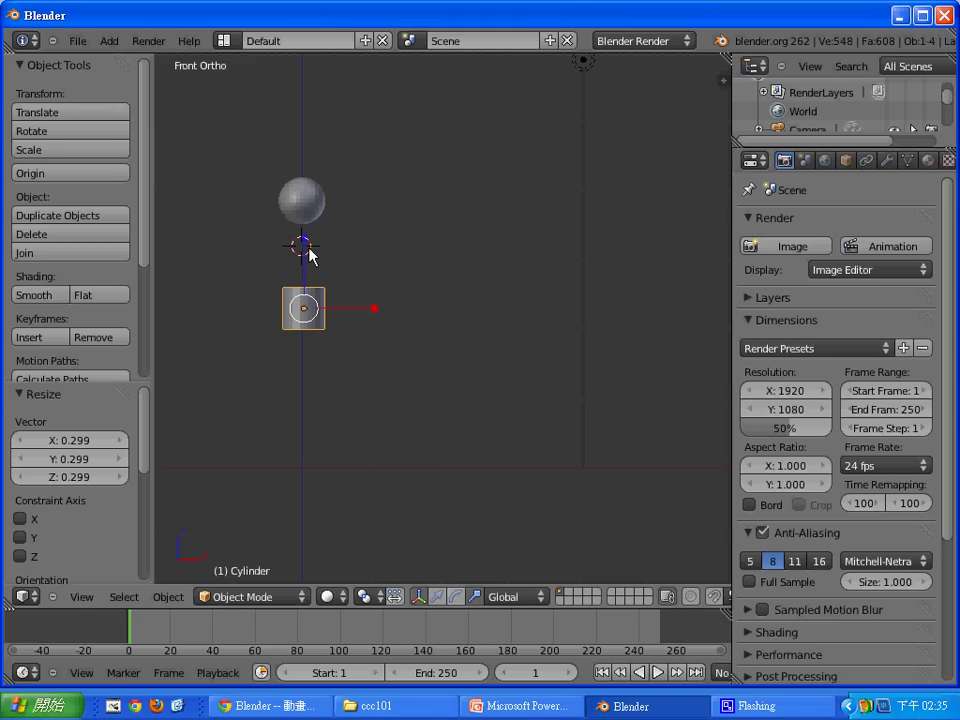
{"action": "key", "text": "s"}
{"action": "key", "text": "z"}
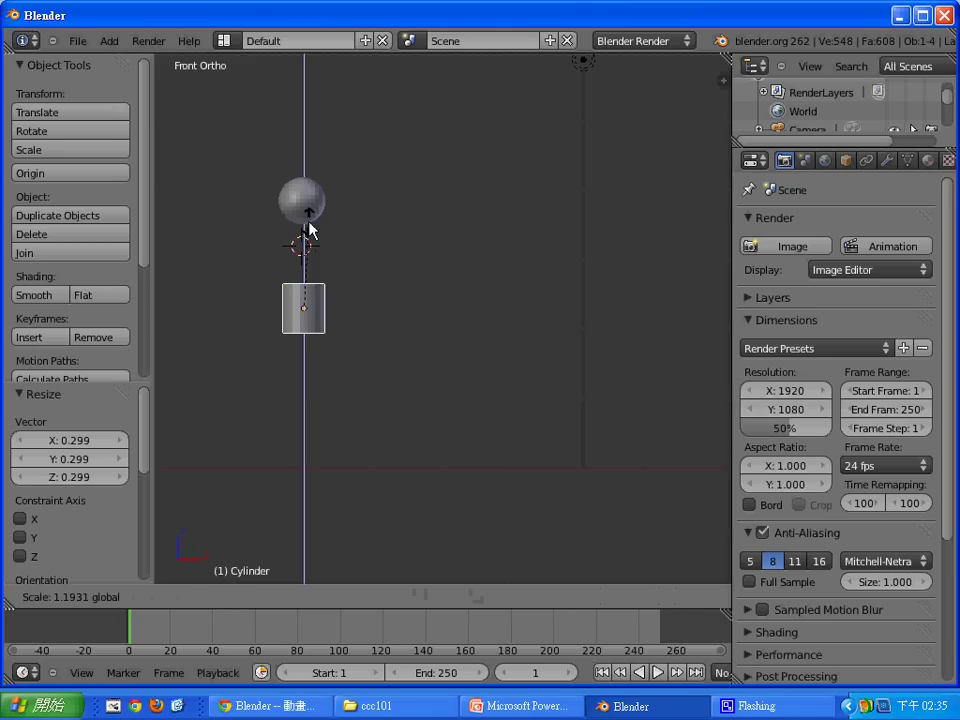
{"action": "left_click", "coordinate": [313, 79]}
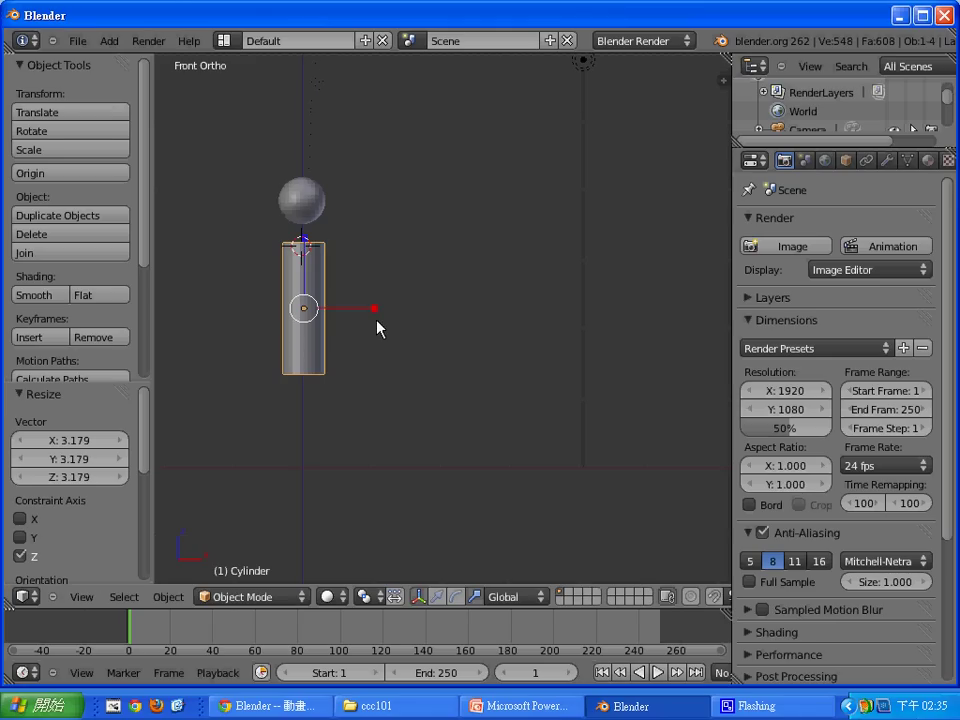
Rescale the cylinder to 0.626, stretch its Z to 1.507, and render a test image.
{"action": "left_click_drag", "start_coordinate": [378, 316], "coordinate": [360, 315]}
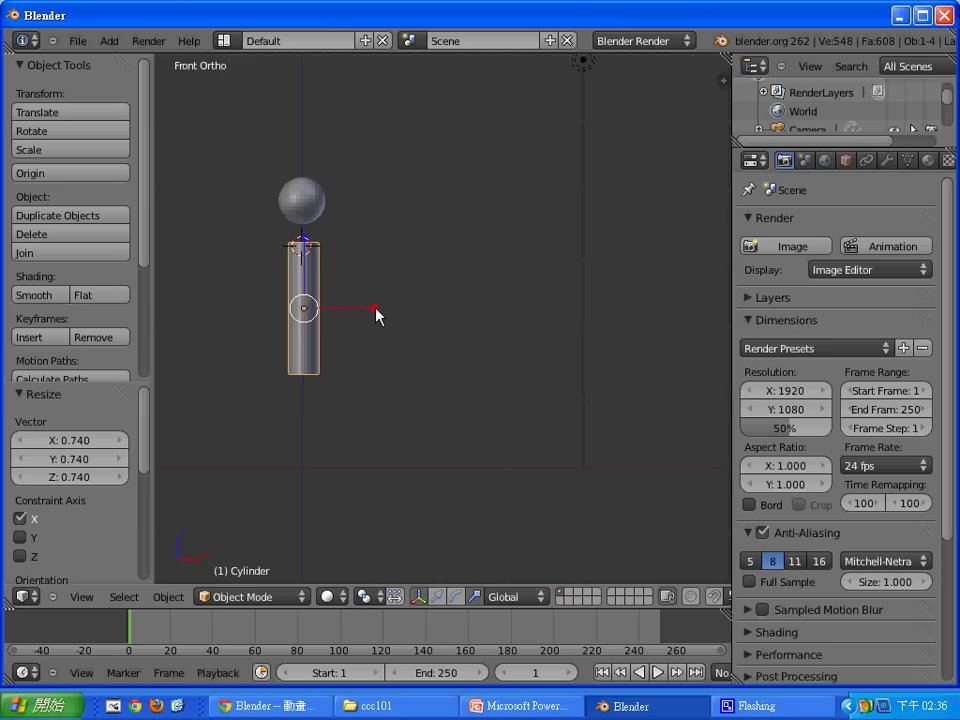
{"action": "left_click_drag", "start_coordinate": [375, 310], "coordinate": [378, 311]}
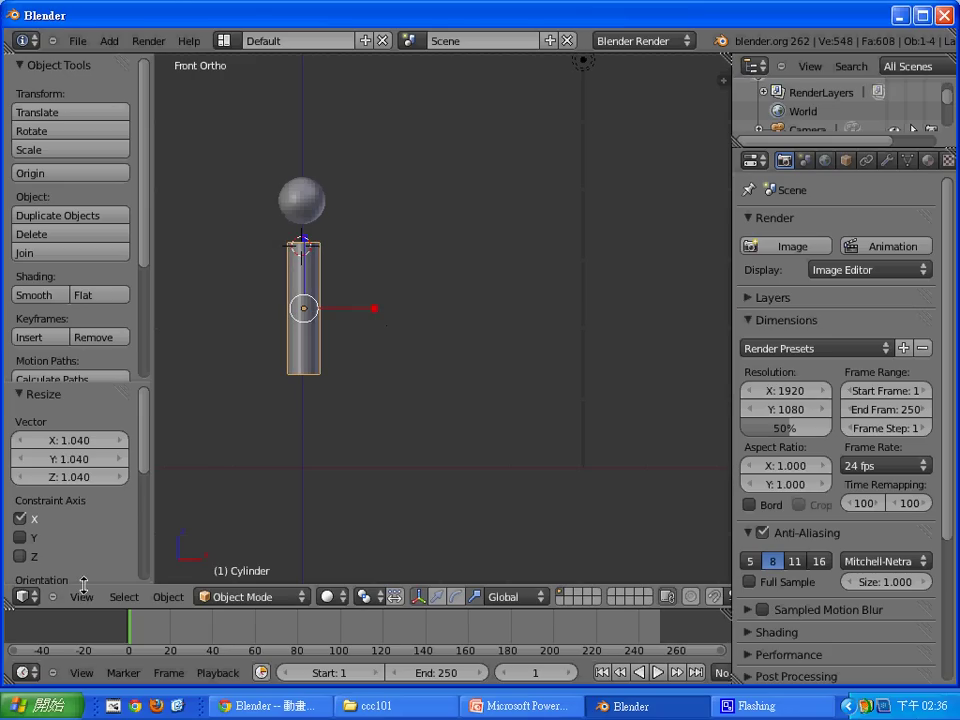
{"action": "key", "text": "ctrl+z"}
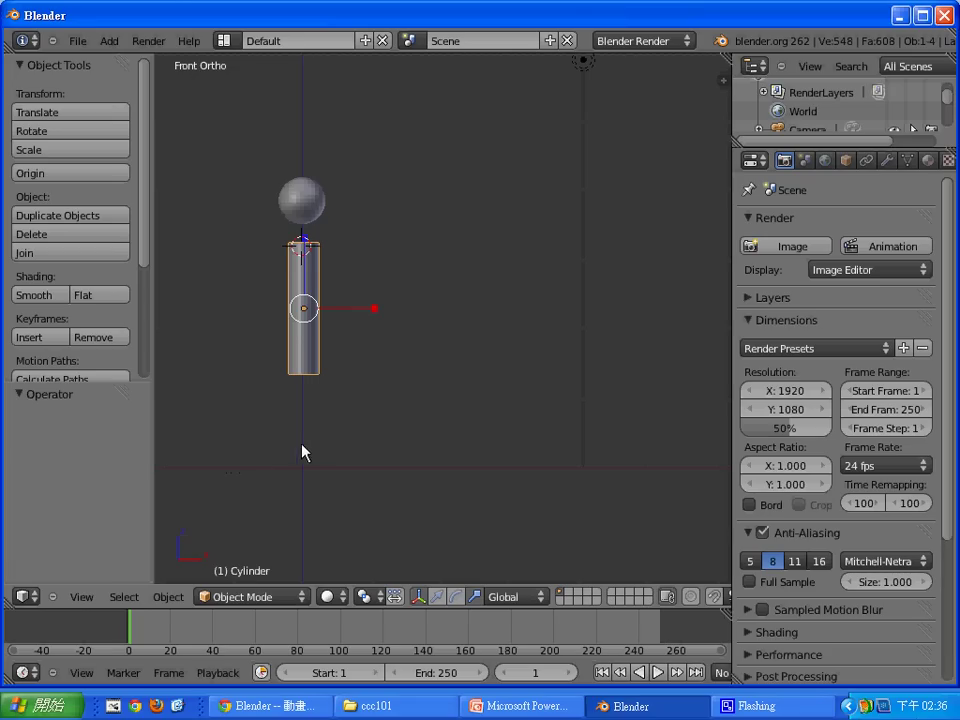
{"action": "key", "text": "s"}
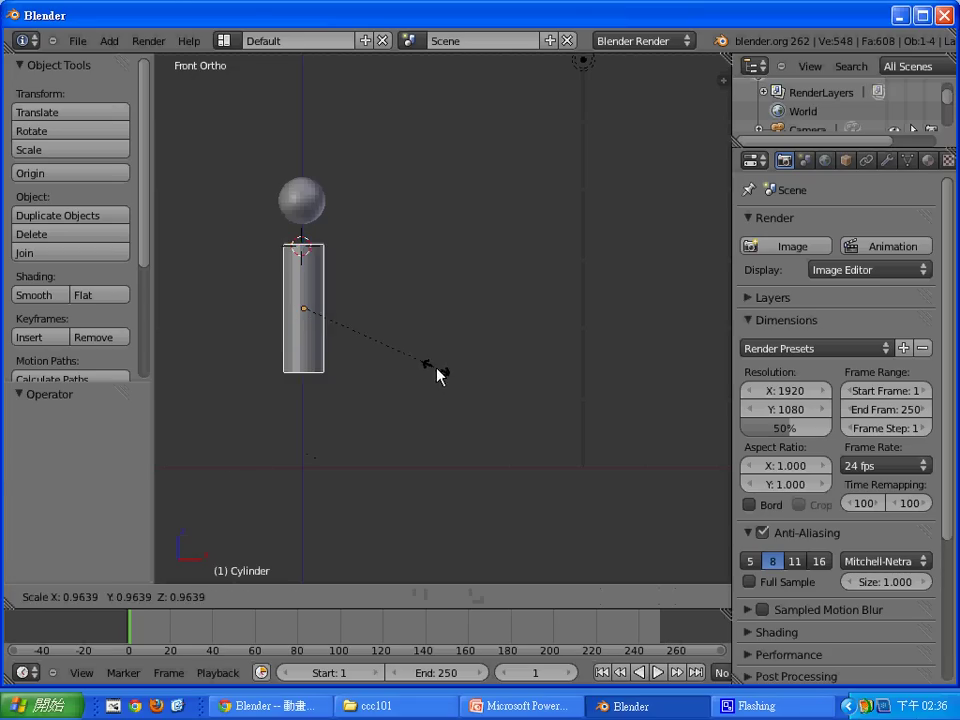
{"action": "left_click", "coordinate": [392, 355]}
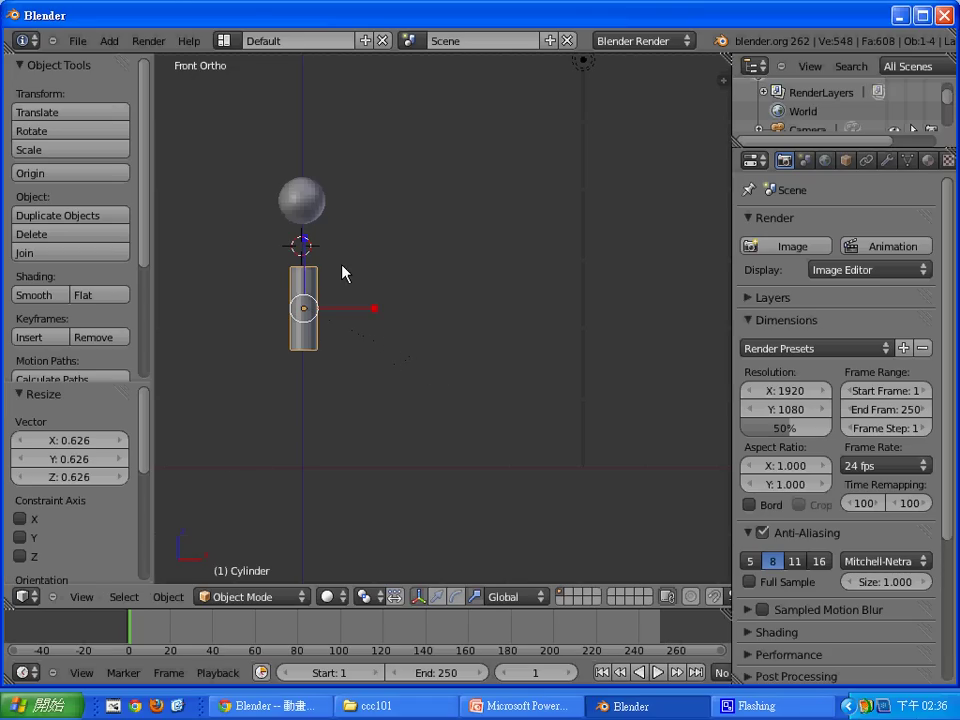
{"action": "key", "text": "s"}
{"action": "key", "text": "z"}
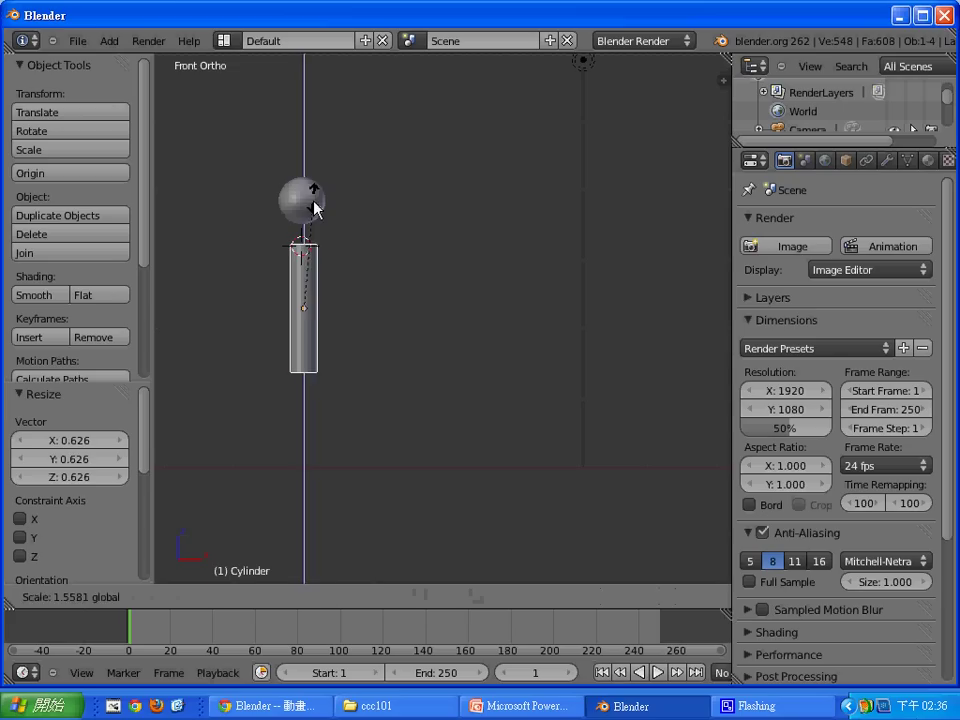
{"action": "left_click", "coordinate": [316, 210]}
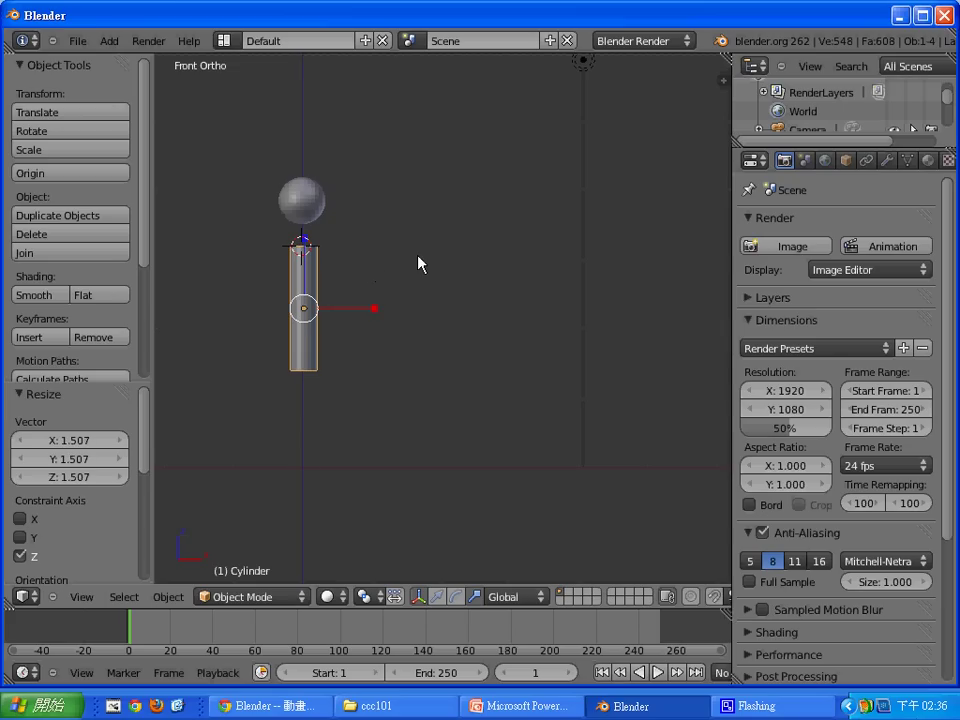
{"action": "key", "text": "F12"}
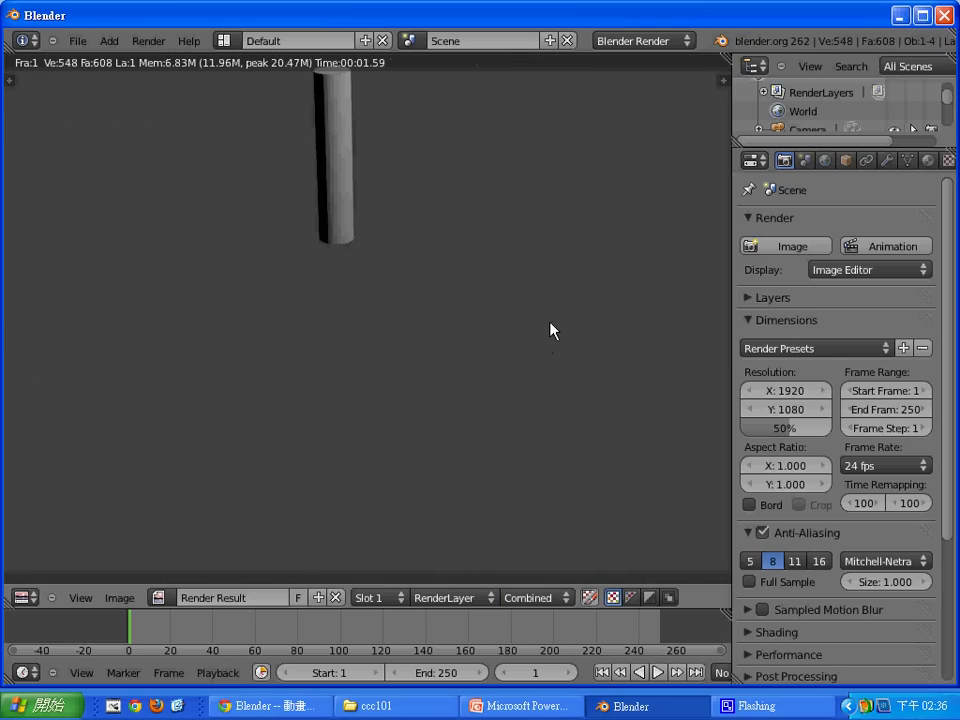
Give the camera a Track To constraint pointing at the body cylinder.
{"action": "key", "text": "Escape"}
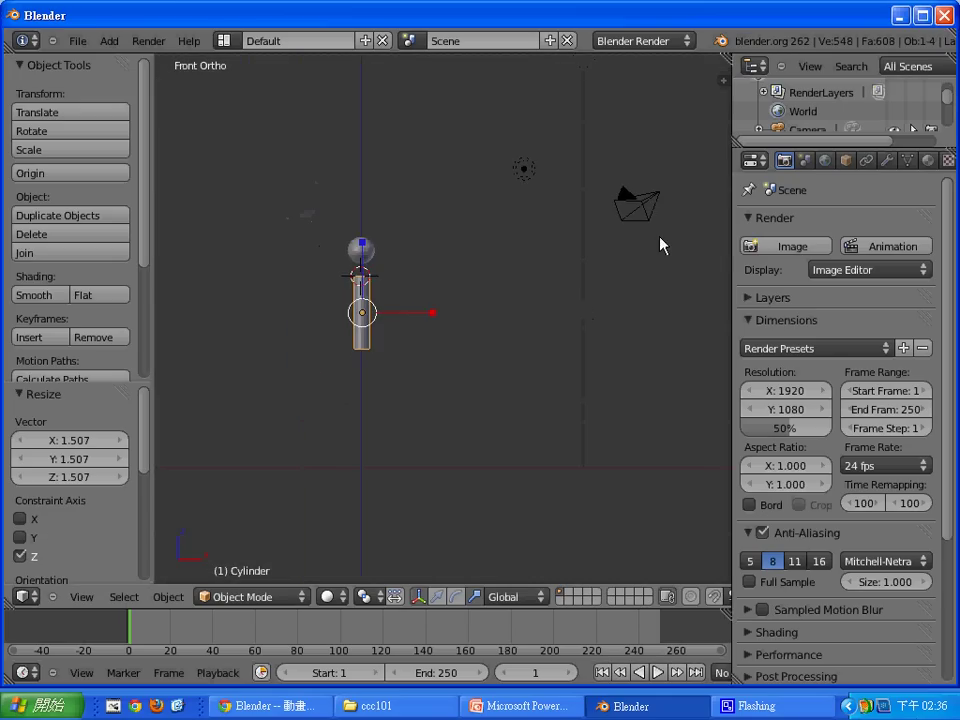
{"action": "scroll", "coordinate": [660, 240], "scroll_direction": "down", "scroll_amount": 1}
{"action": "right_click", "coordinate": [656, 212]}
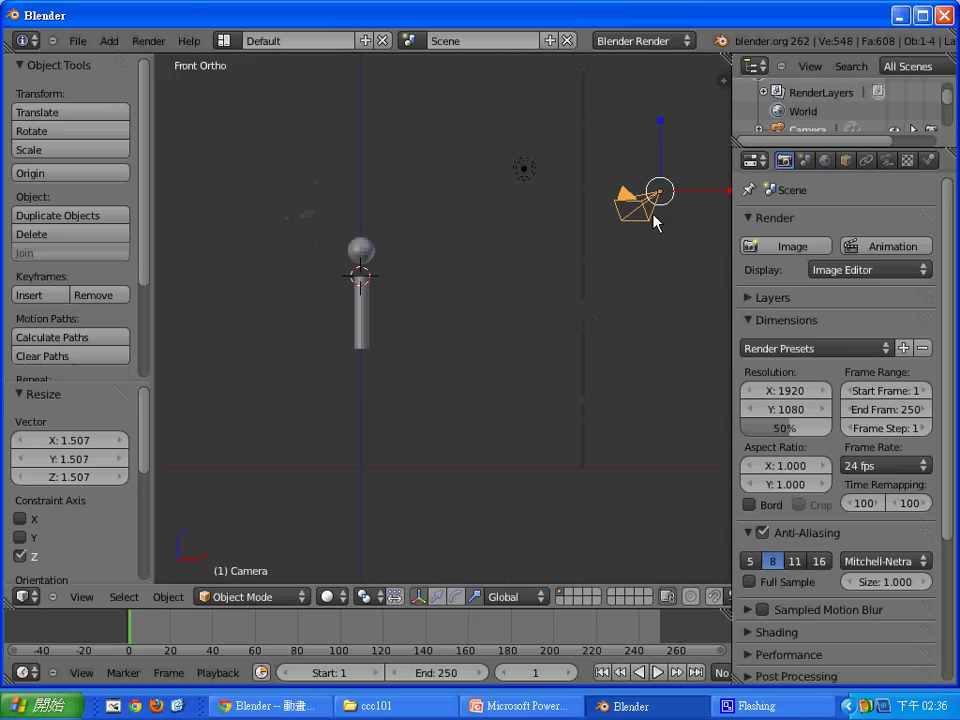
{"action": "right_click", "coordinate": [367, 324]}
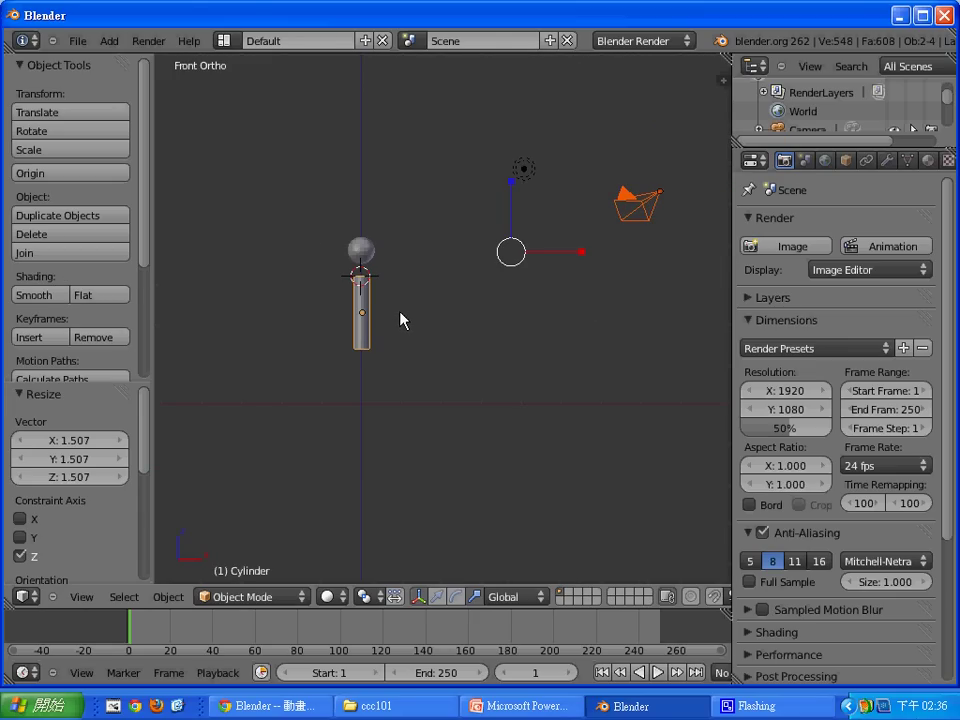
{"action": "key", "text": "ctrl+t"}
{"action": "key", "text": "Down"}
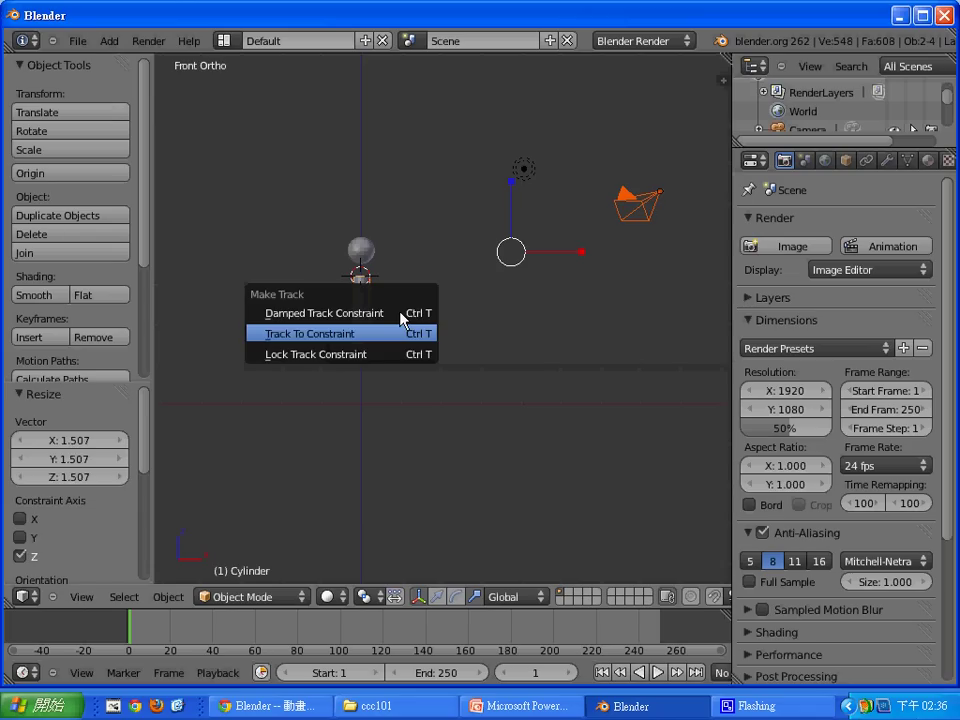
{"action": "key", "text": "Return"}
Render from the camera, then smooth-shade the cylinder and select it alone.
{"action": "key", "text": "F12"}
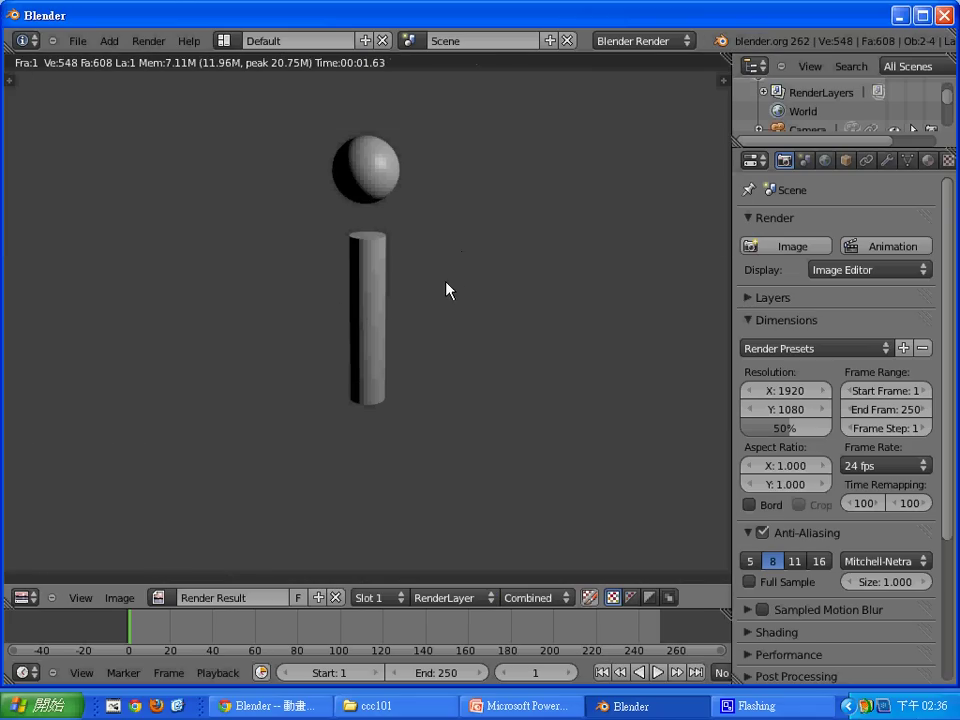
{"action": "key", "text": "Escape"}
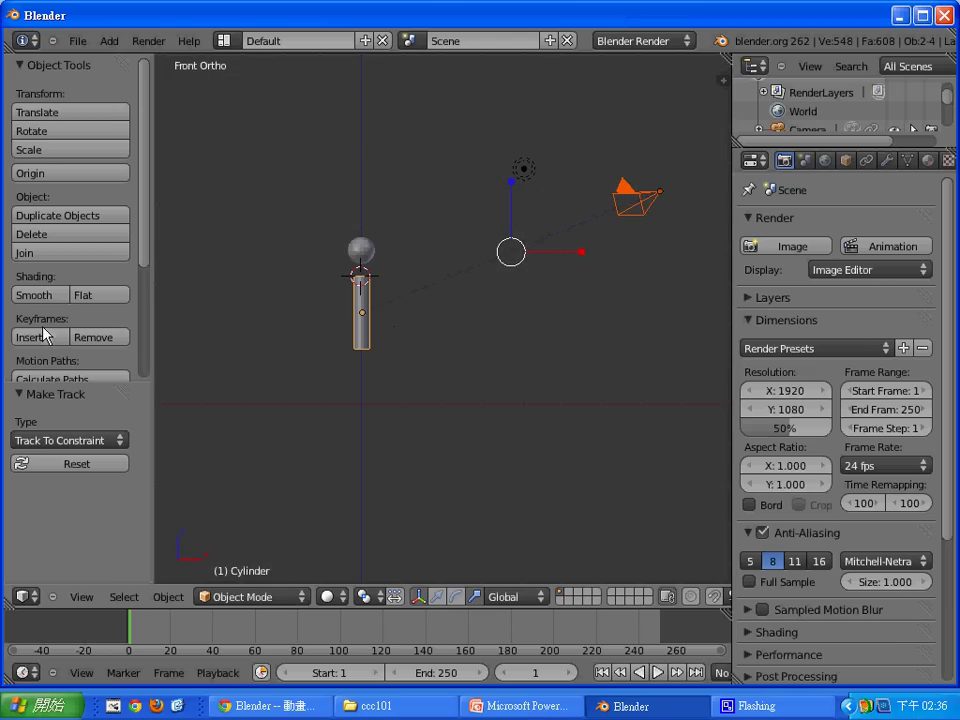
{"action": "left_click", "coordinate": [37, 297]}
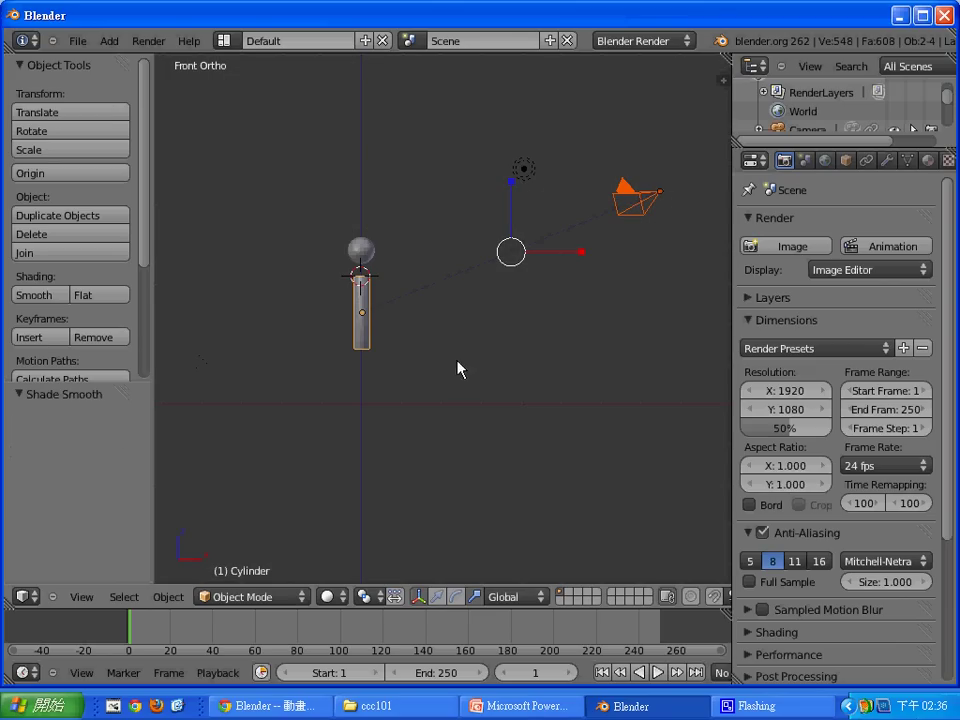
{"action": "right_click", "coordinate": [369, 341]}
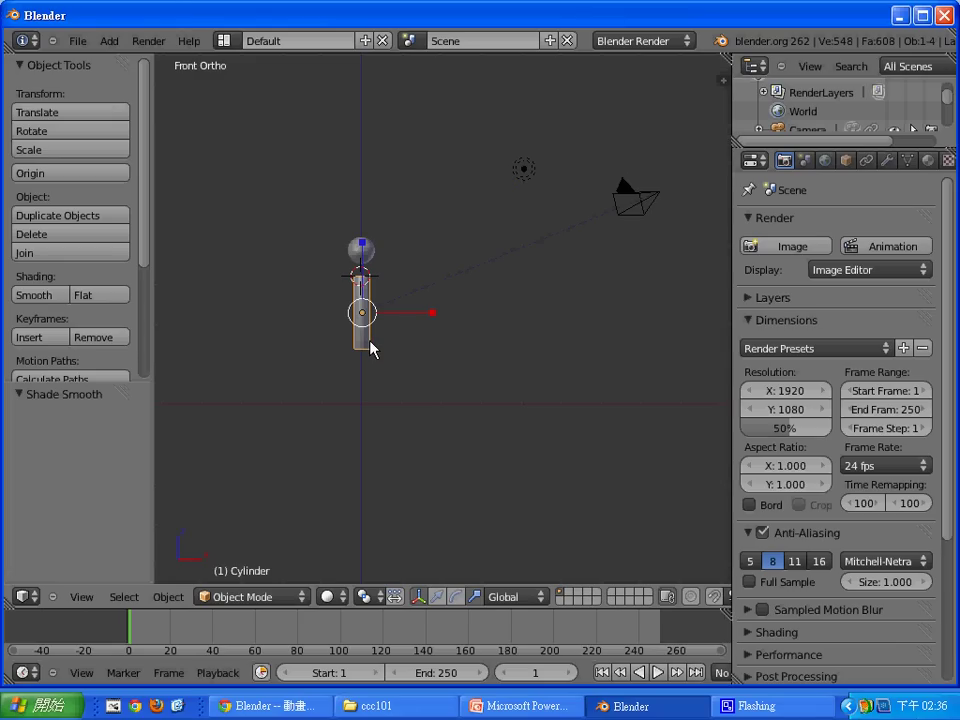
Duplicate the body cylinder as an arm lying nearly horizontal at shoulder height, tilted -8.31°.
{"action": "key", "text": "shift+d"}
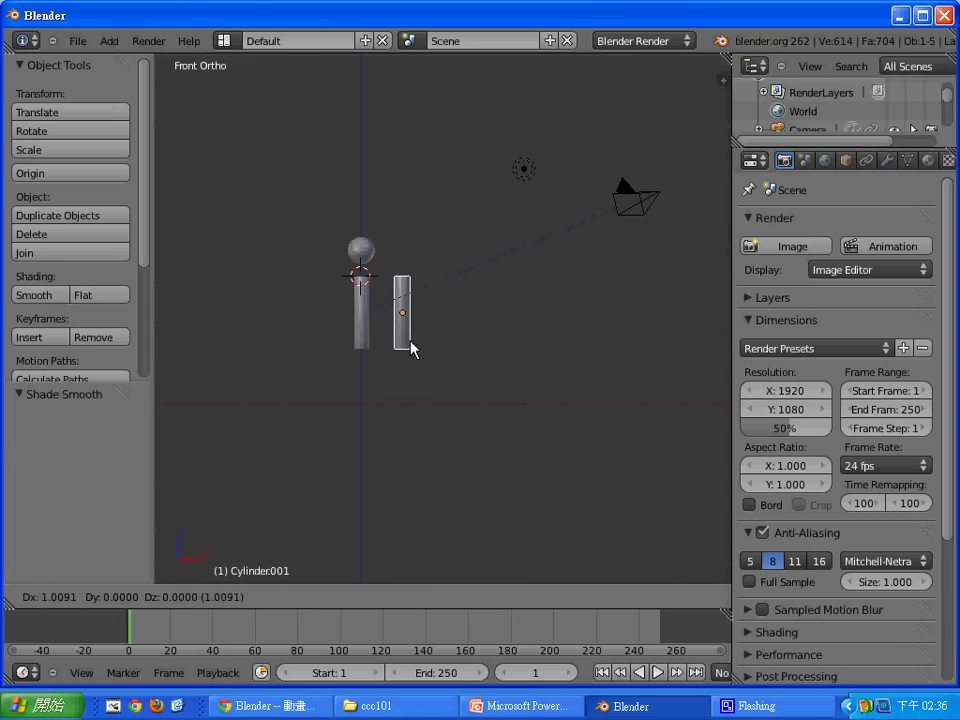
{"action": "left_click", "coordinate": [410, 348]}
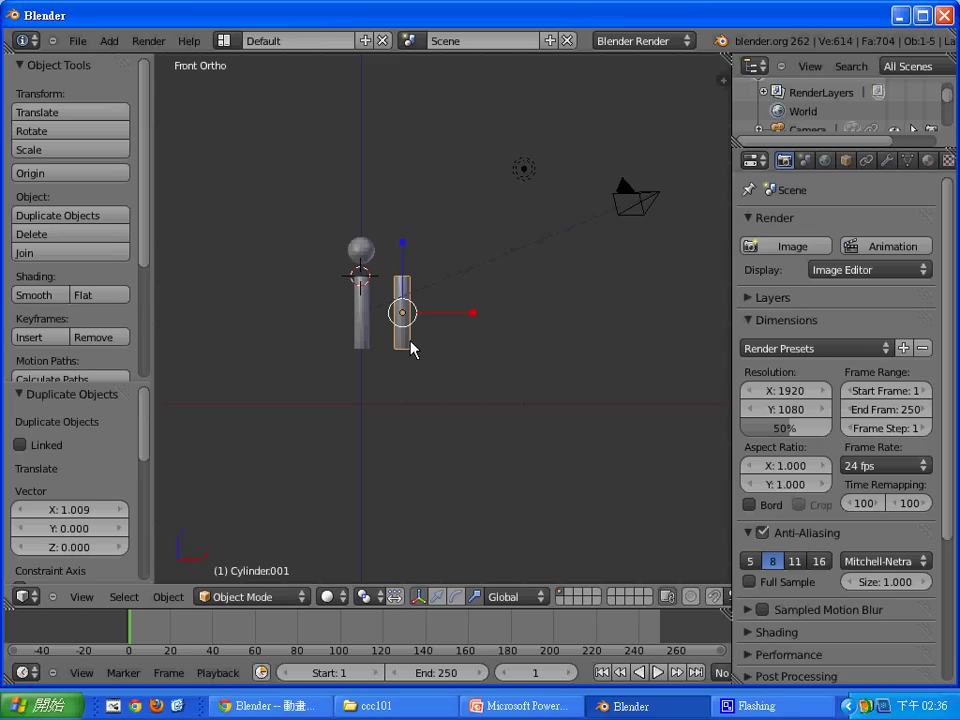
{"action": "key", "text": "r"}
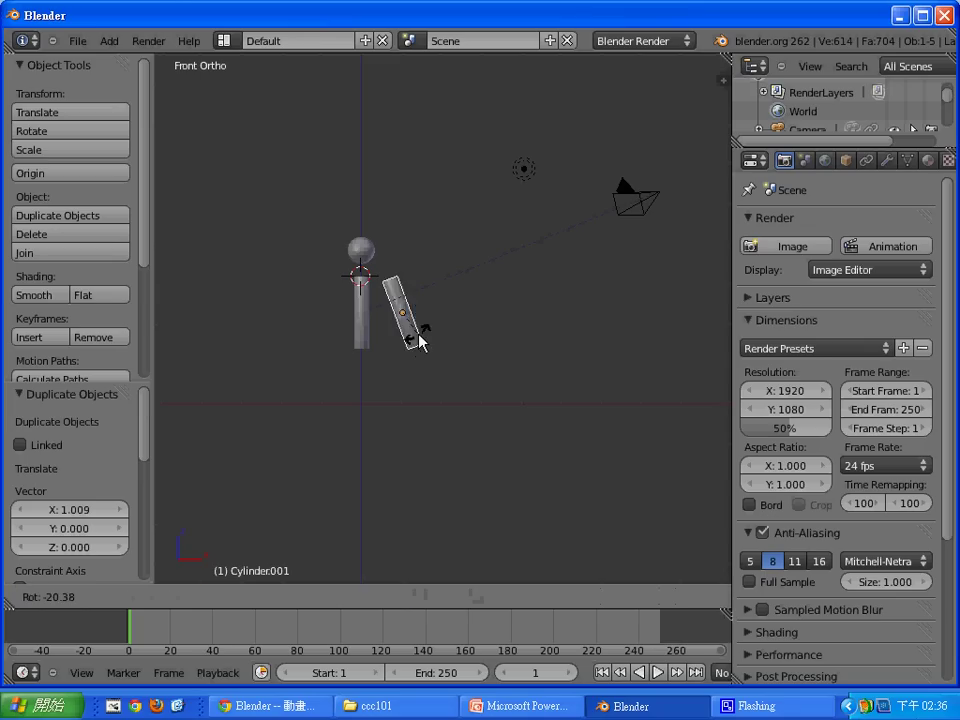
{"action": "left_click", "coordinate": [432, 314]}
{"action": "key", "text": "g"}
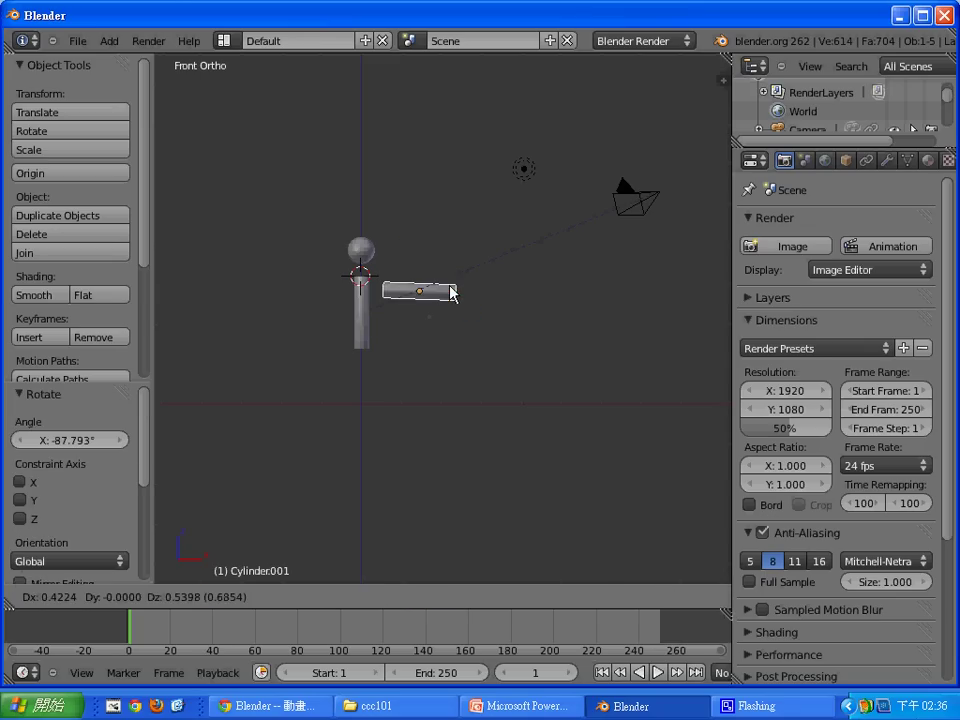
{"action": "left_click", "coordinate": [447, 289]}
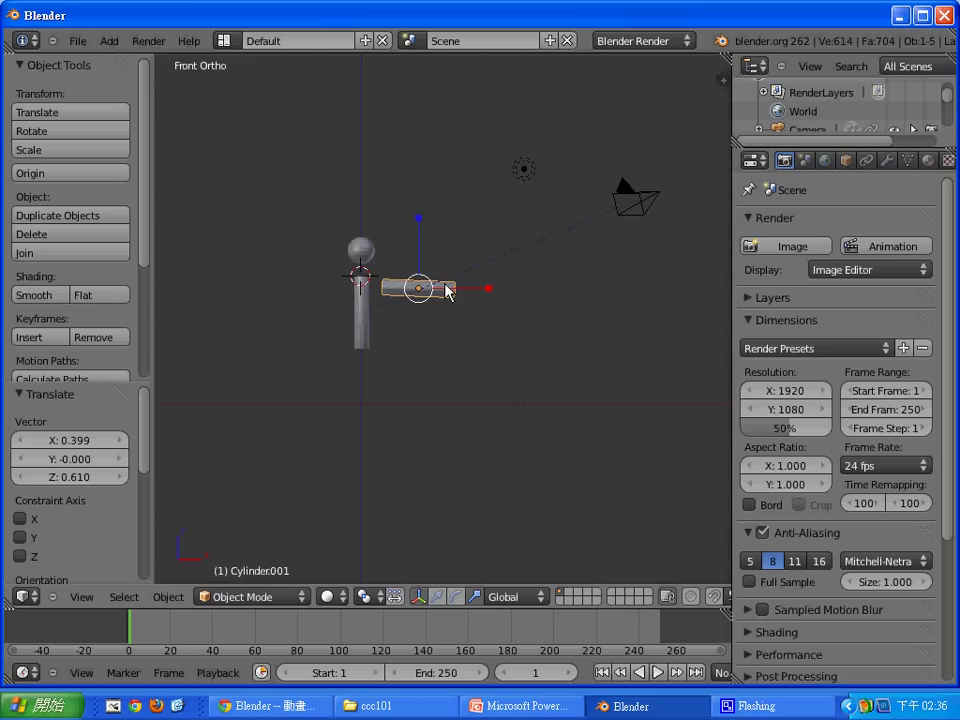
{"action": "key", "text": "r"}
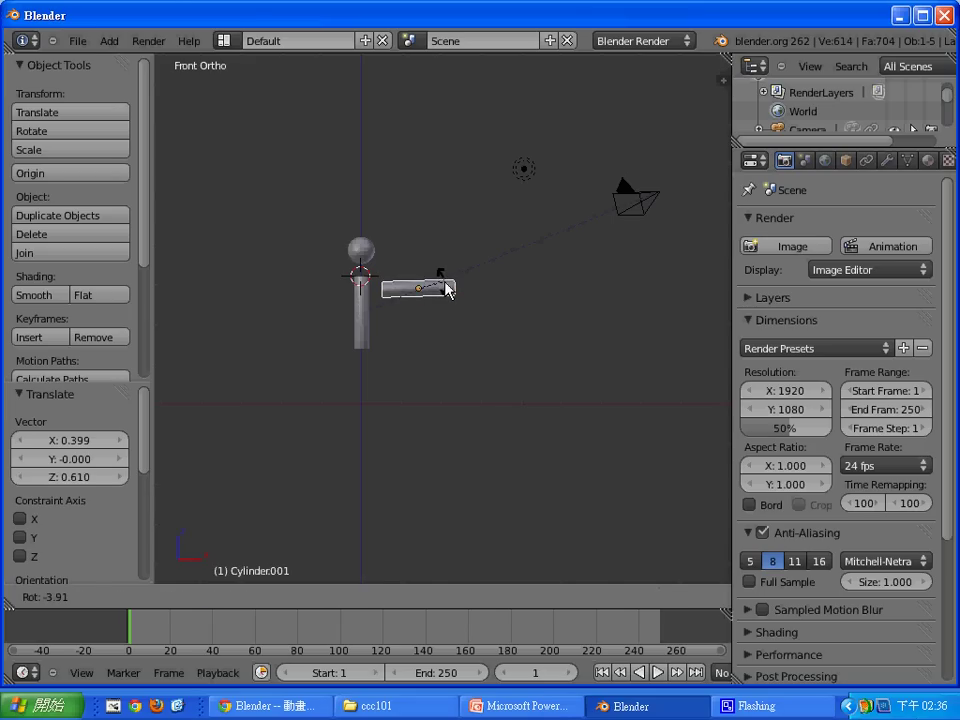
{"action": "left_click", "coordinate": [449, 289]}
{"action": "scroll", "coordinate": [447, 289], "scroll_direction": "down", "scroll_amount": 2}
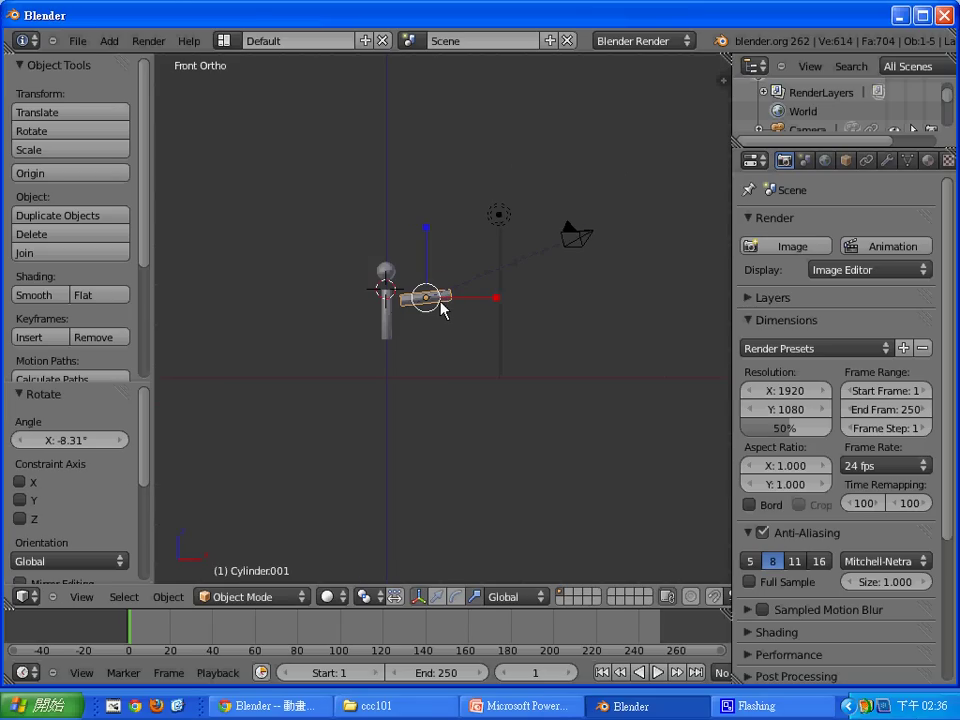
Set the arm's Y rotation to exactly -90° in the N panel.
{"action": "key", "text": "n"}
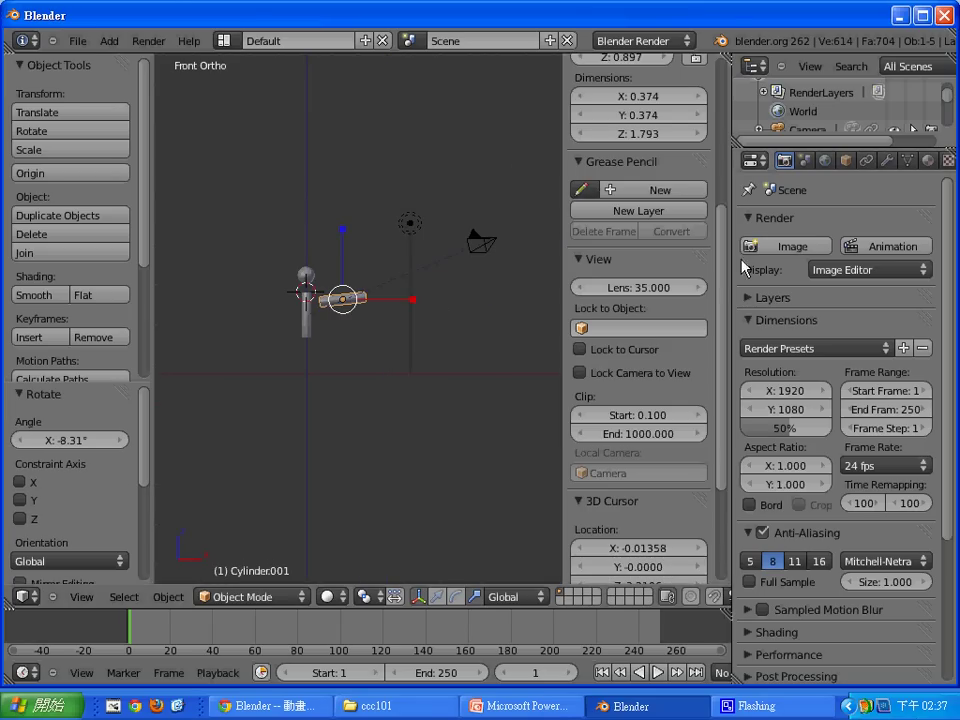
{"action": "scroll", "coordinate": [718, 207], "scroll_direction": "up", "scroll_amount": 3}
{"action": "scroll", "coordinate": [716, 180], "scroll_direction": "up", "scroll_amount": 3}
{"action": "scroll", "coordinate": [713, 107], "scroll_direction": "up", "scroll_amount": 1}
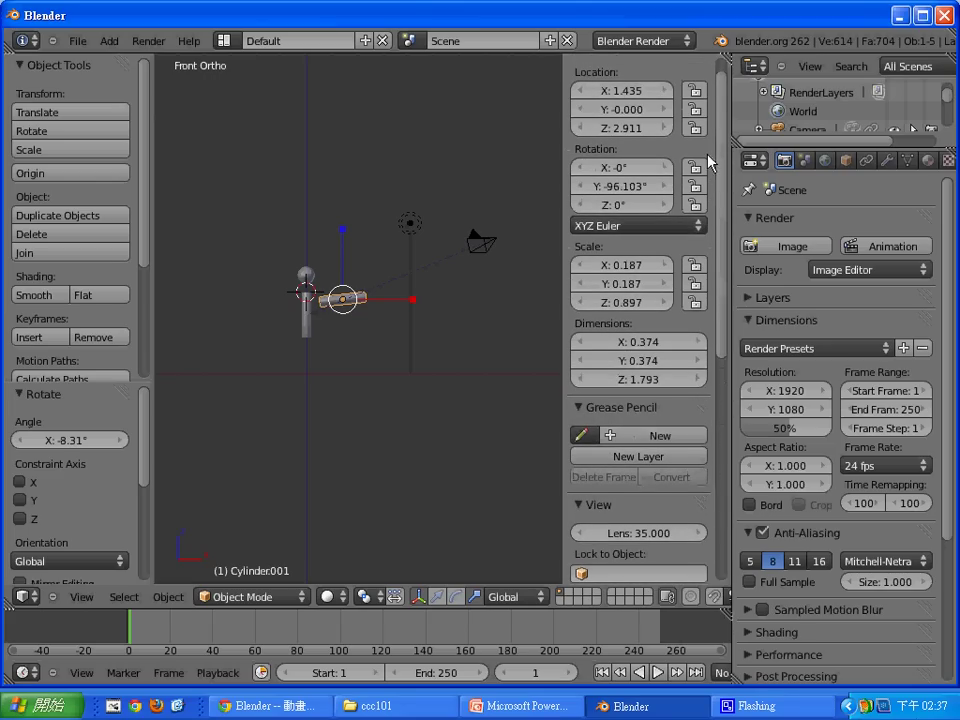
{"action": "left_click", "coordinate": [639, 188]}
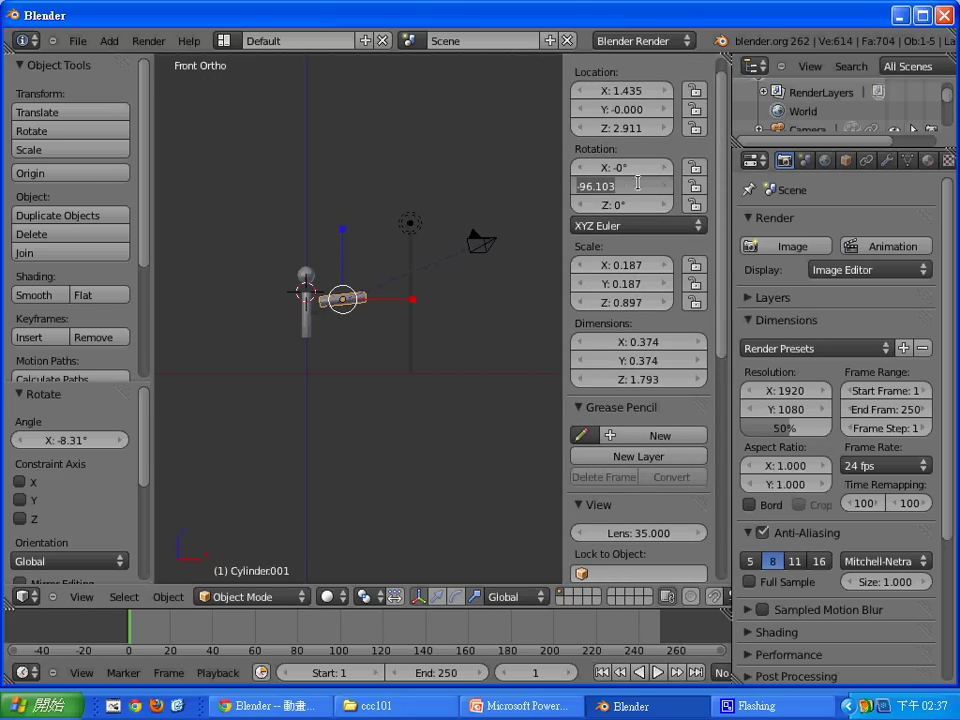
{"action": "type", "text": "Y: -90"}
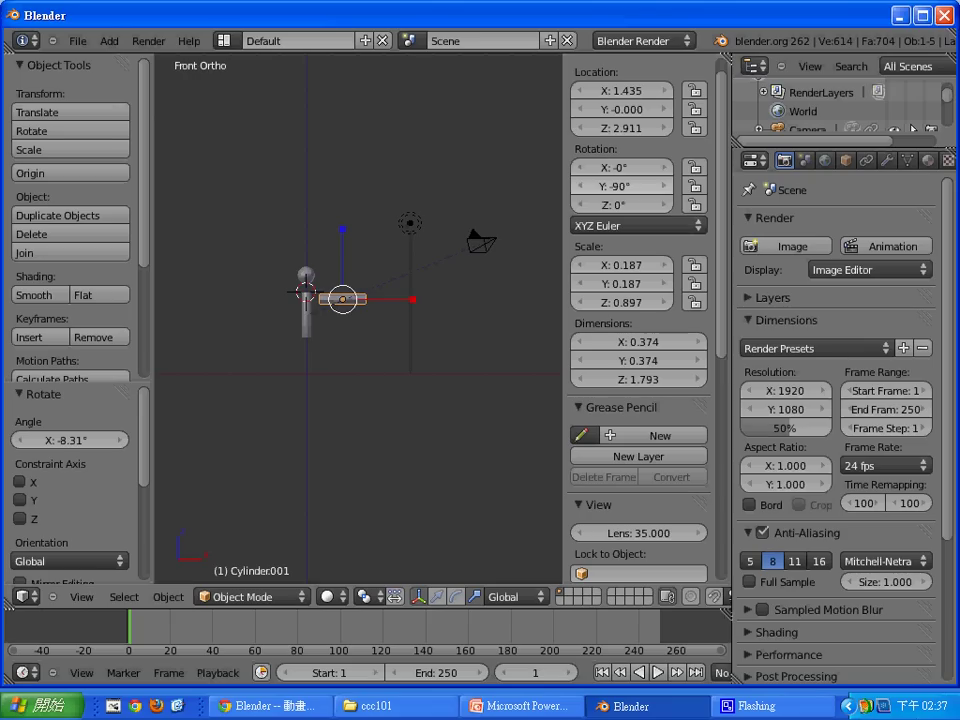
{"action": "scroll", "coordinate": [422, 335], "scroll_direction": "down", "scroll_amount": 2}
{"action": "scroll", "coordinate": [420, 333], "scroll_direction": "down", "scroll_amount": 2}
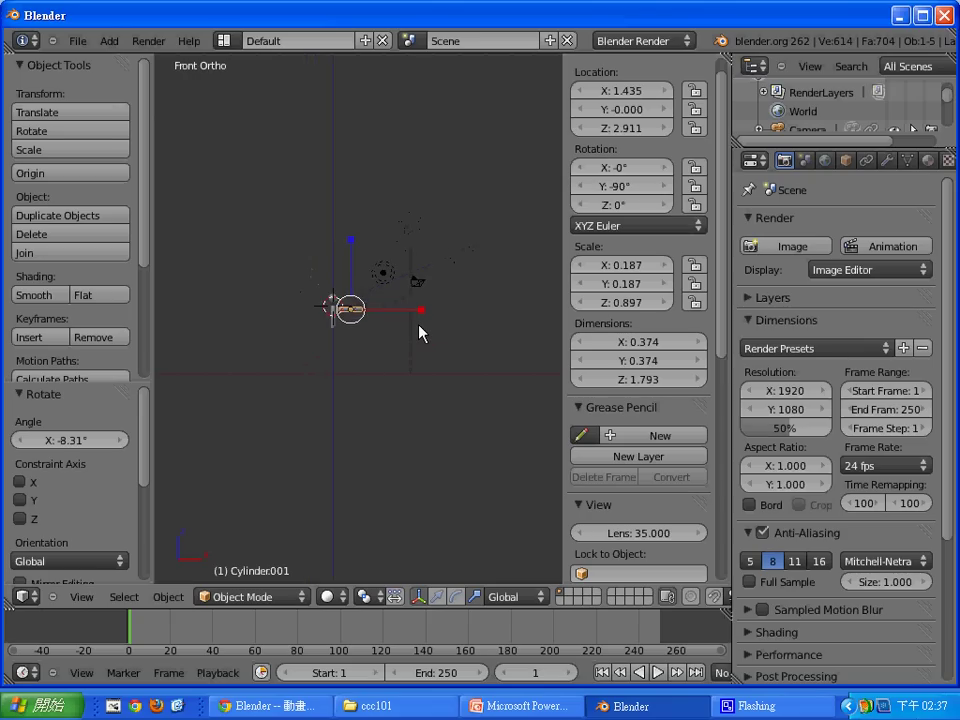
{"action": "scroll", "coordinate": [420, 333], "scroll_direction": "up", "scroll_amount": 4}
{"action": "scroll", "coordinate": [420, 331], "scroll_direction": "up", "scroll_amount": 2}
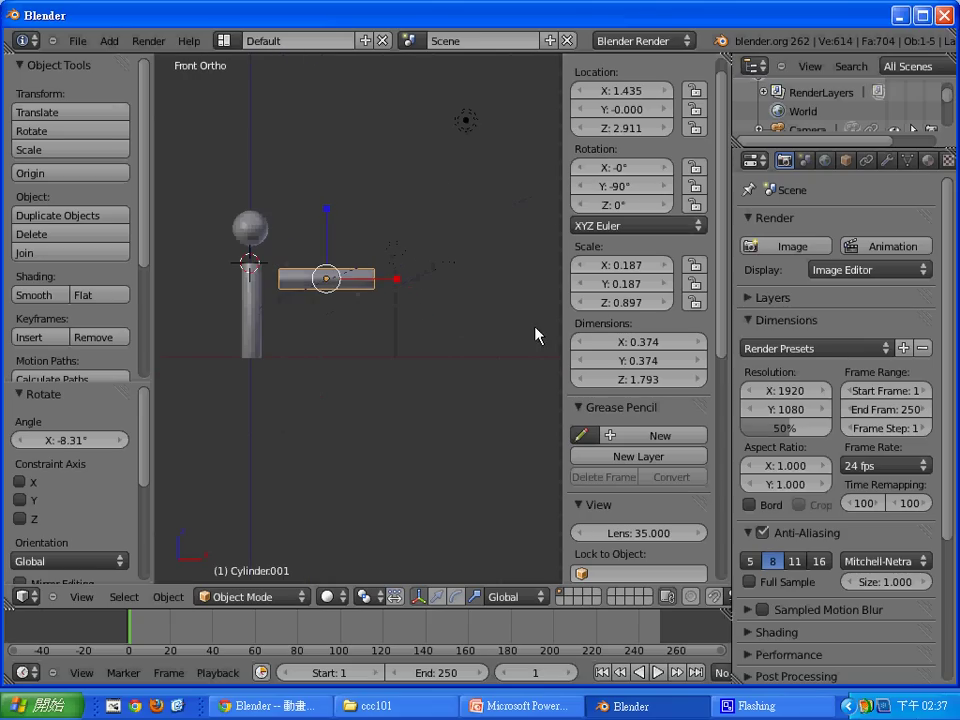
Move the arm toward the body, shrink it, and shorten its length along X.
{"action": "key", "text": "g"}
{"action": "left_click", "coordinate": [375, 297]}
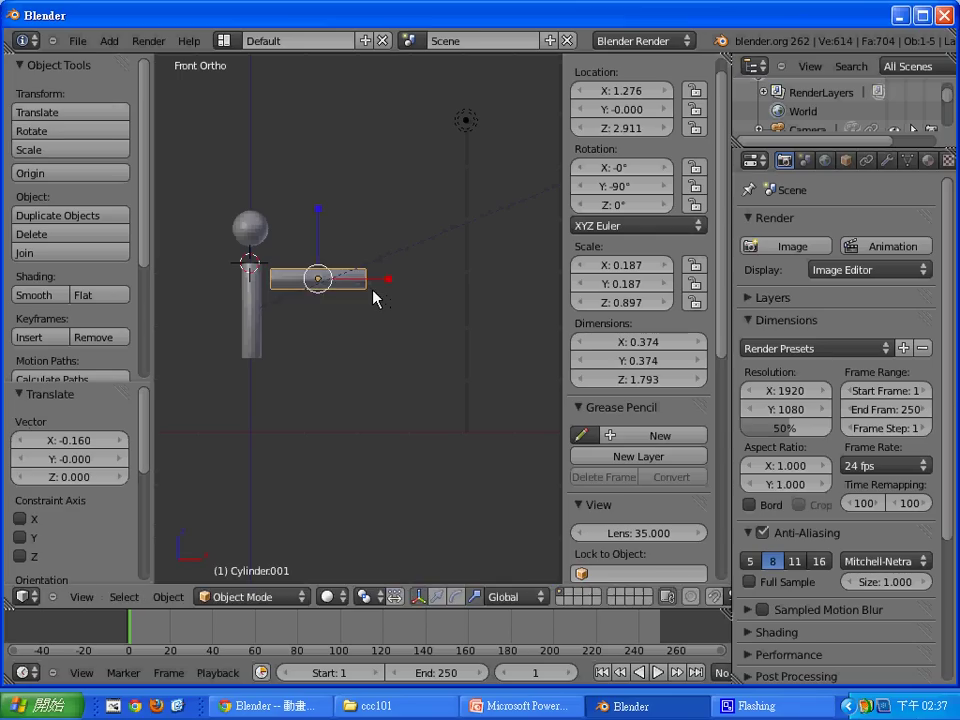
{"action": "key", "text": "s"}
{"action": "left_click", "coordinate": [361, 288]}
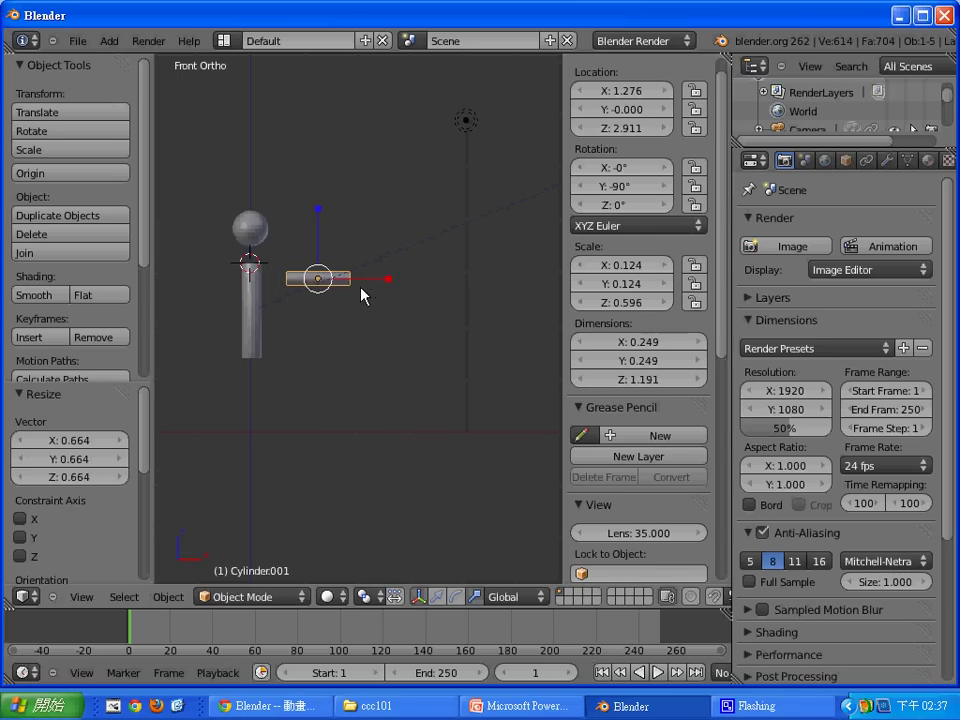
{"action": "key", "text": "g"}
{"action": "left_click", "coordinate": [343, 285]}
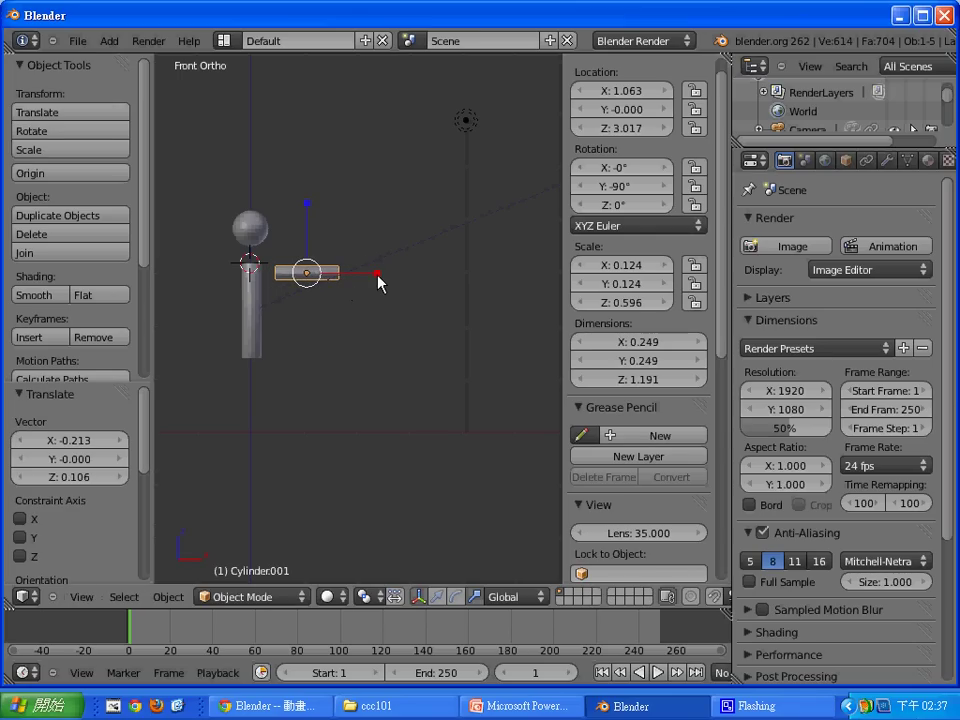
{"action": "key", "text": "s"}
{"action": "key", "text": "x"}
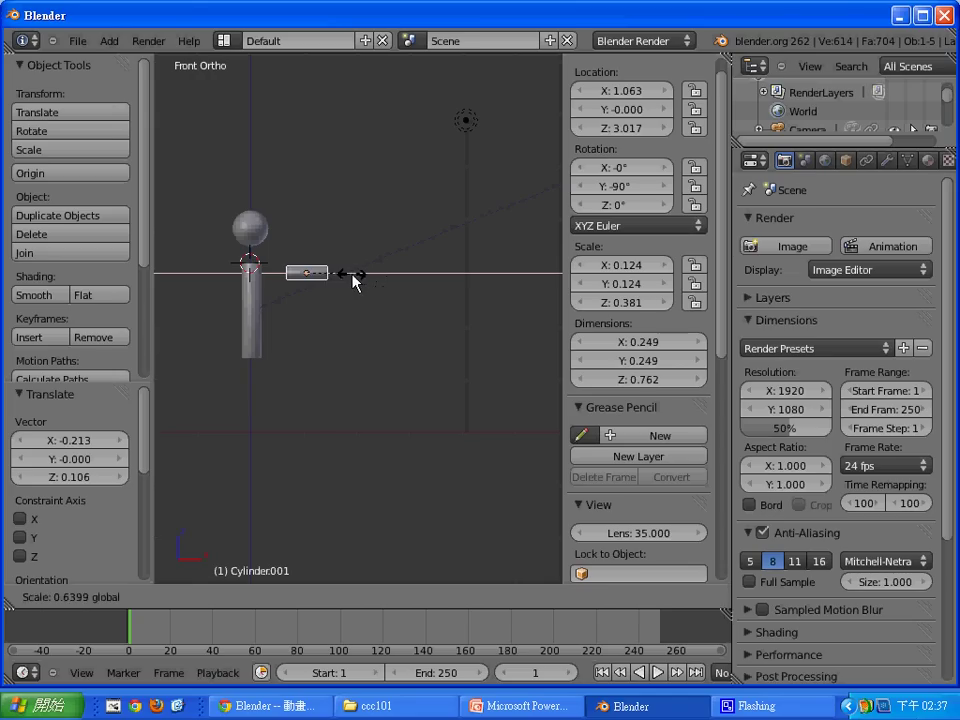
{"action": "left_click", "coordinate": [352, 282]}
Place the arm against the body and resize it to 0.154 × 0.154 × 0.415.
{"action": "key", "text": "g"}
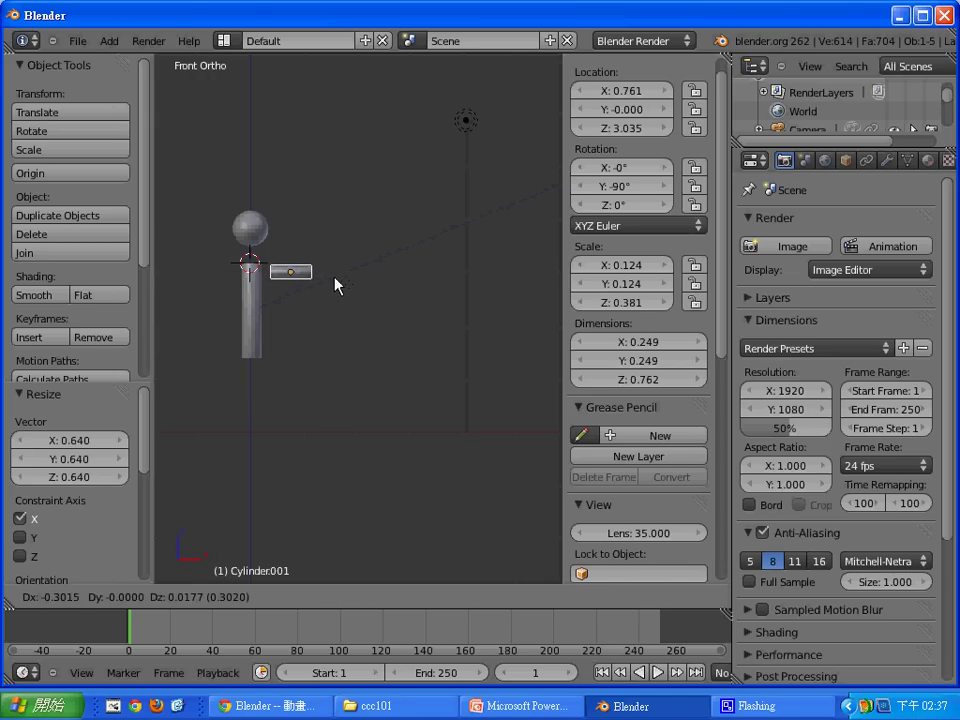
{"action": "left_click", "coordinate": [333, 282]}
{"action": "key", "text": "s"}
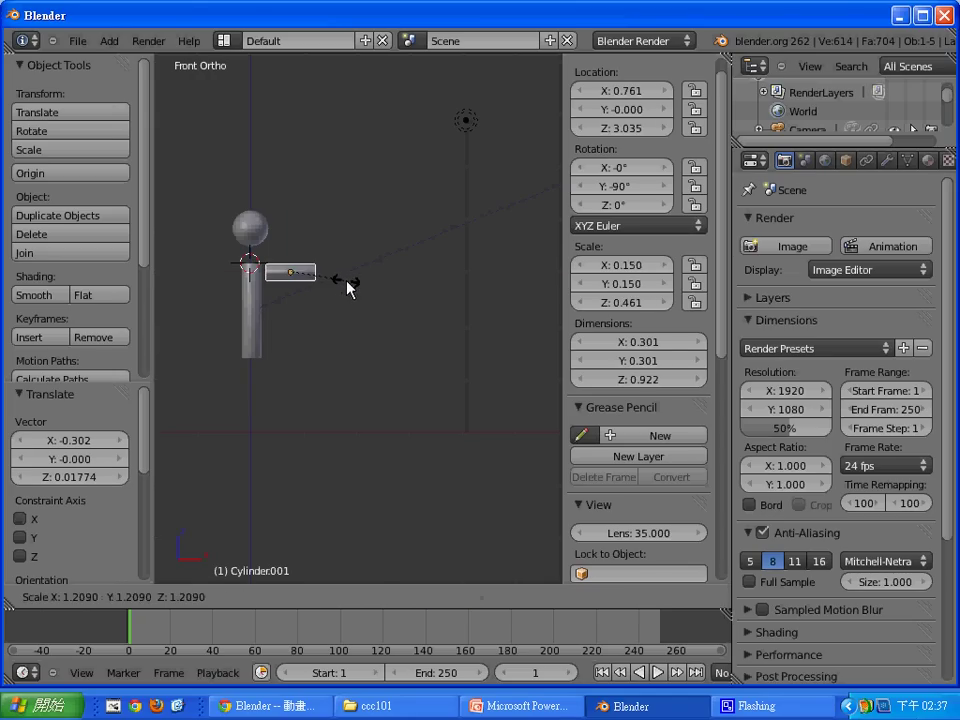
{"action": "left_click", "coordinate": [354, 286]}
{"action": "key", "text": "s"}
{"action": "key", "text": "x"}
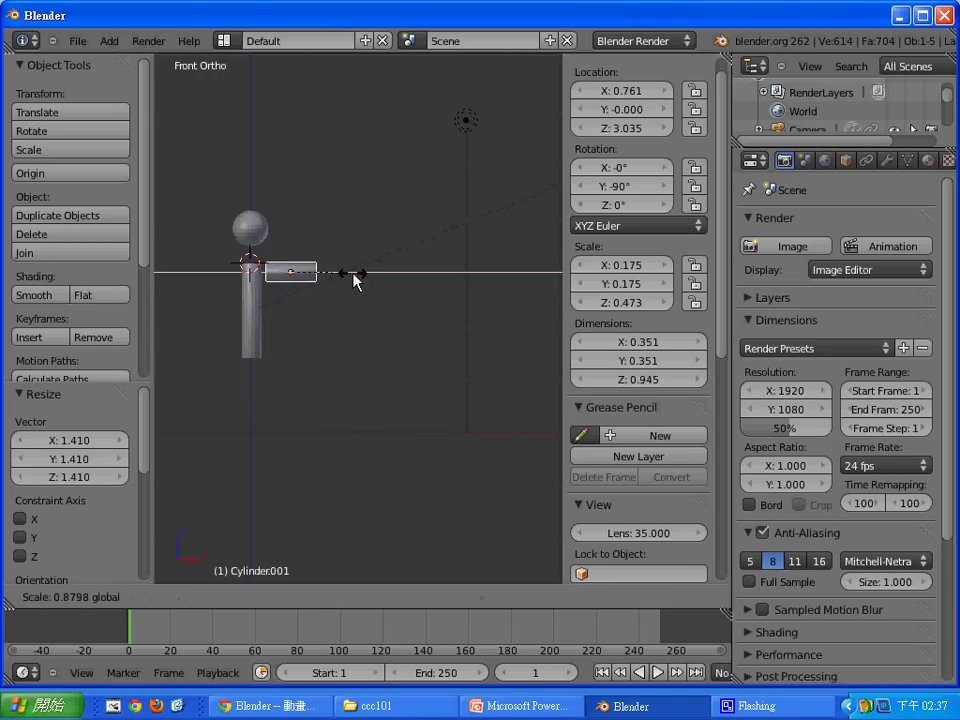
{"action": "left_click", "coordinate": [354, 280]}
{"action": "key", "text": "s"}
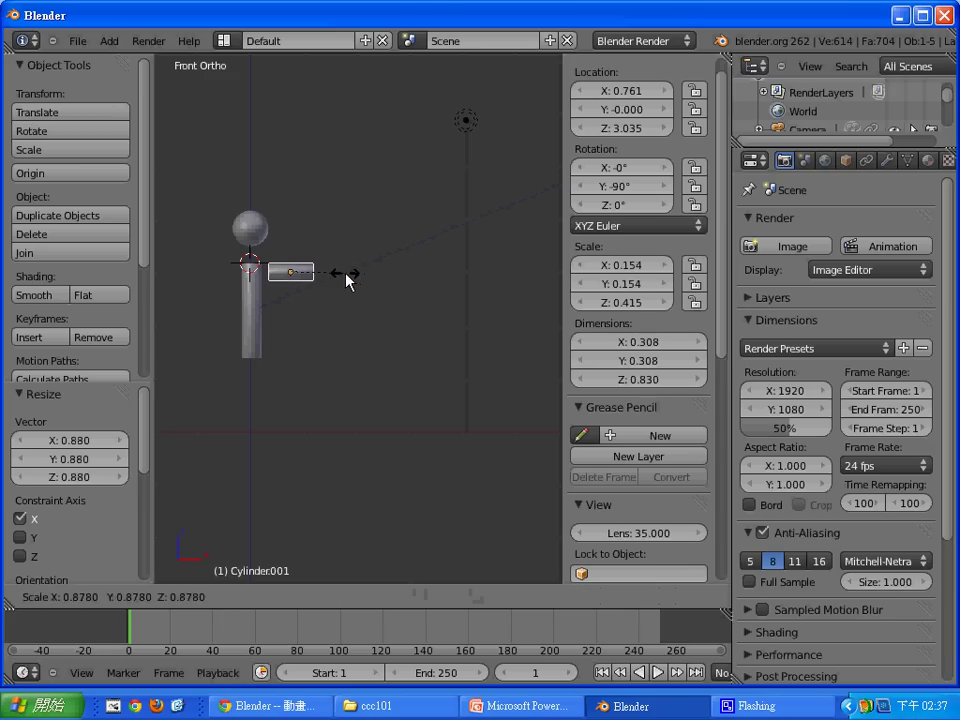
{"action": "left_click", "coordinate": [348, 281]}
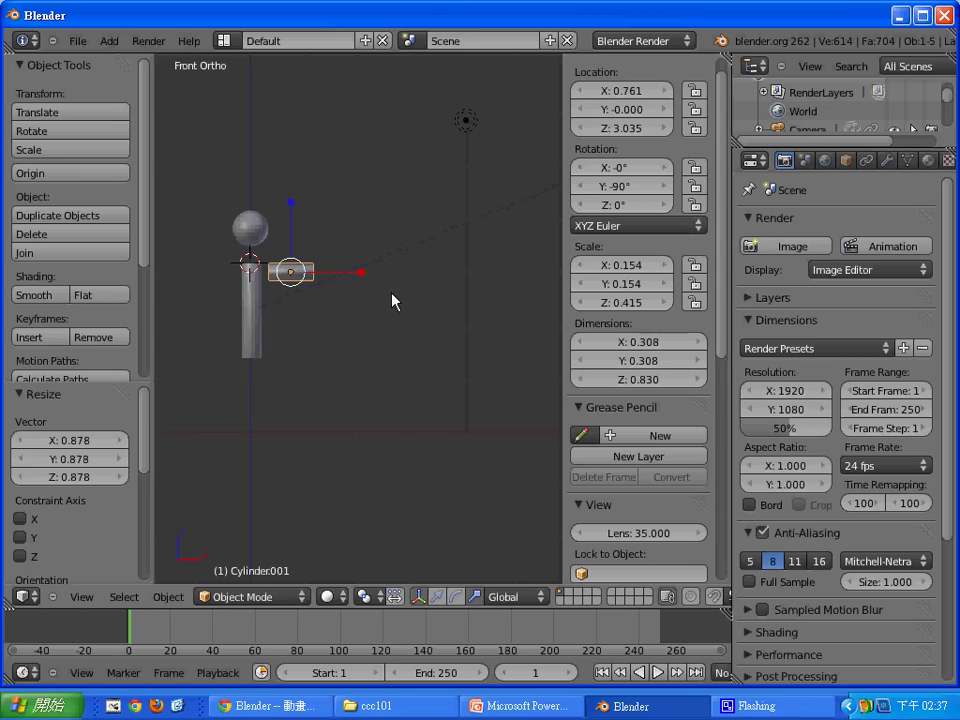
Duplicate the arm cylinder as a second piece beside the first on the right.
{"action": "key", "text": "shift+d"}
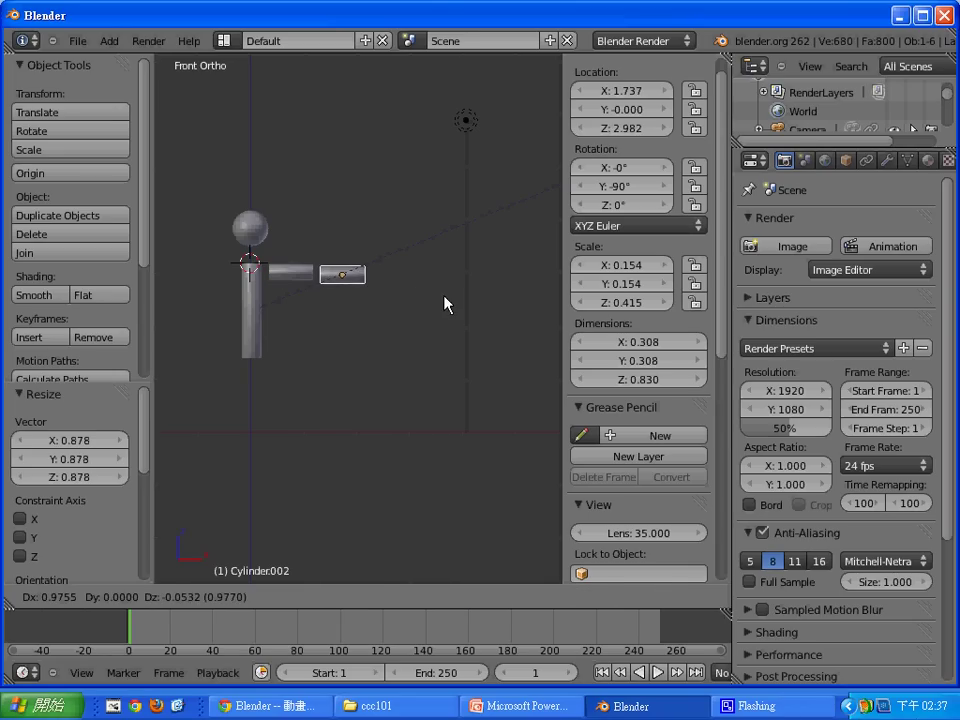
{"action": "left_click", "coordinate": [447, 301]}
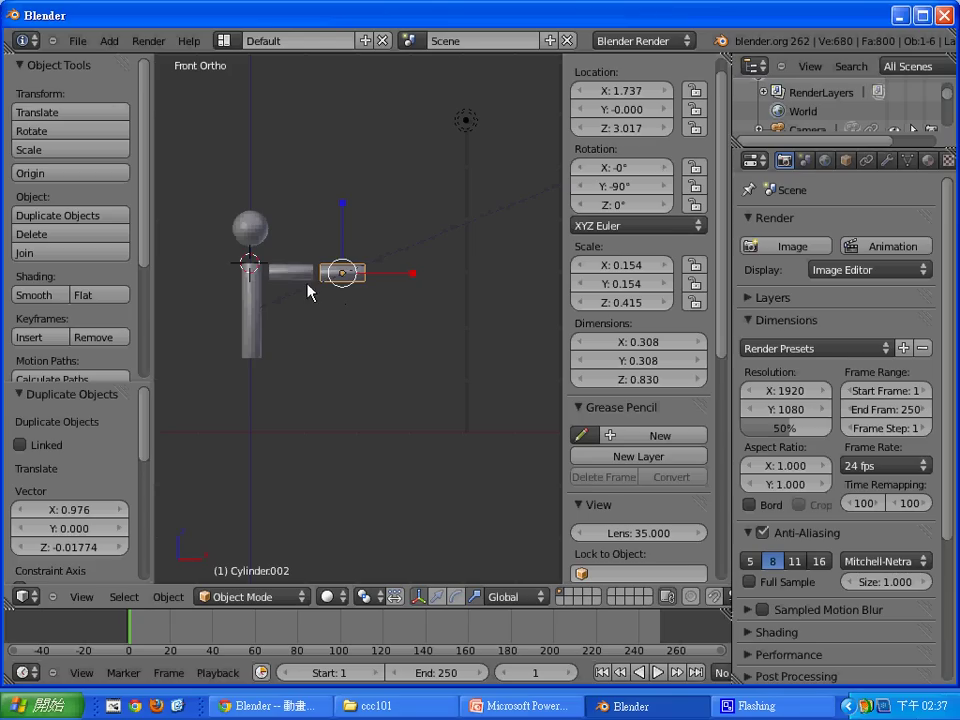
{"action": "left_click", "coordinate": [395, 298]}
Copy both right arm pieces to the left side as the left arm.
{"action": "key", "text": "b"}
{"action": "left_click_drag", "start_coordinate": [386, 302], "coordinate": [280, 259]}
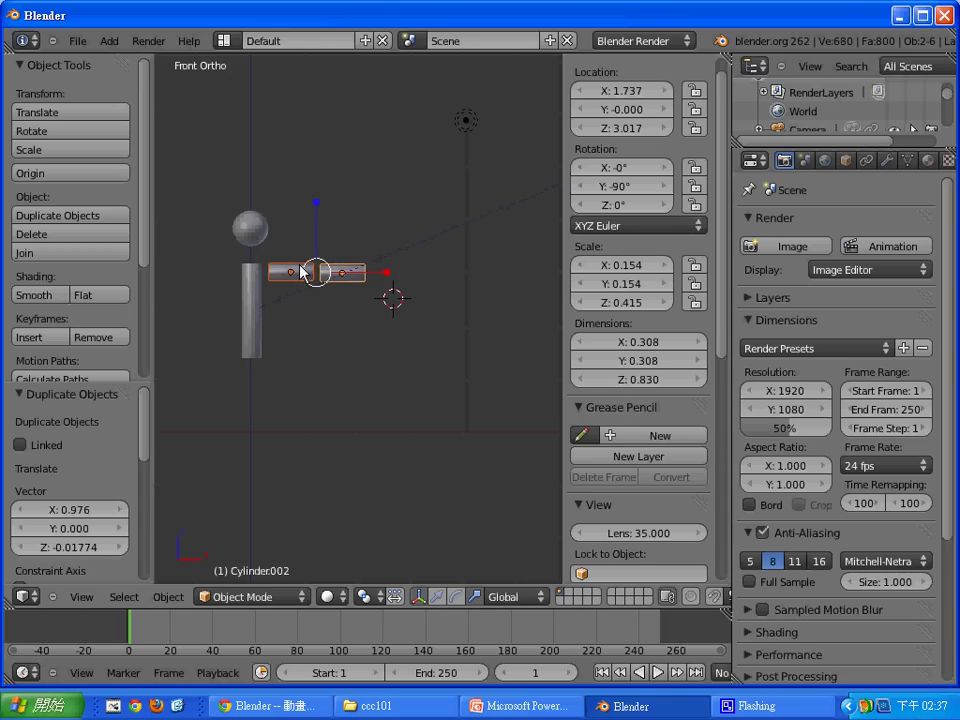
{"action": "key", "text": "shift+d"}
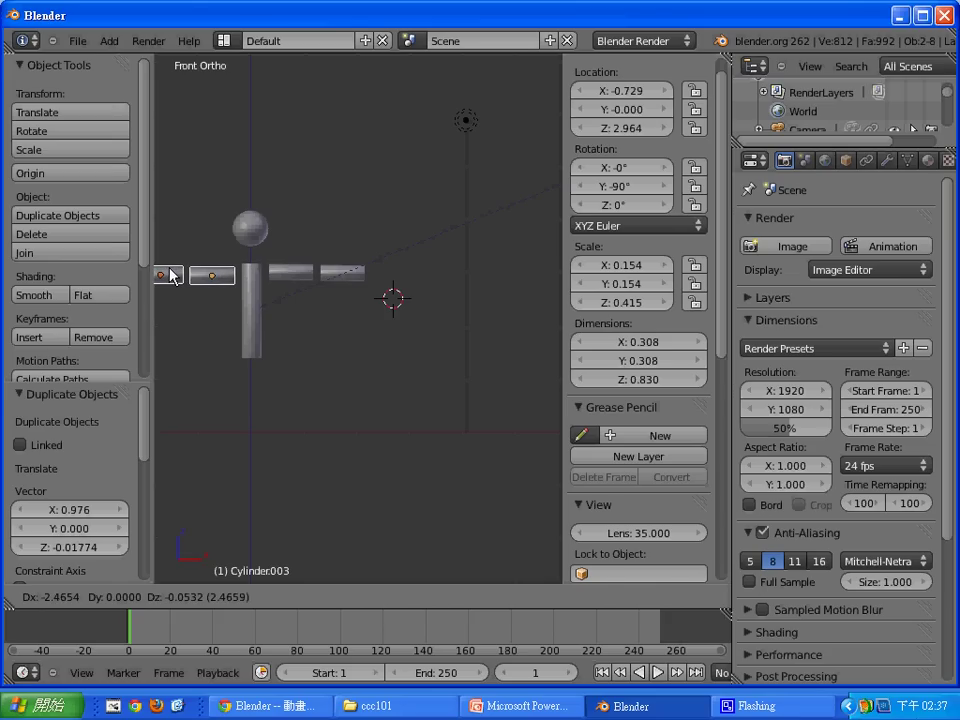
{"action": "left_click", "coordinate": [170, 273]}
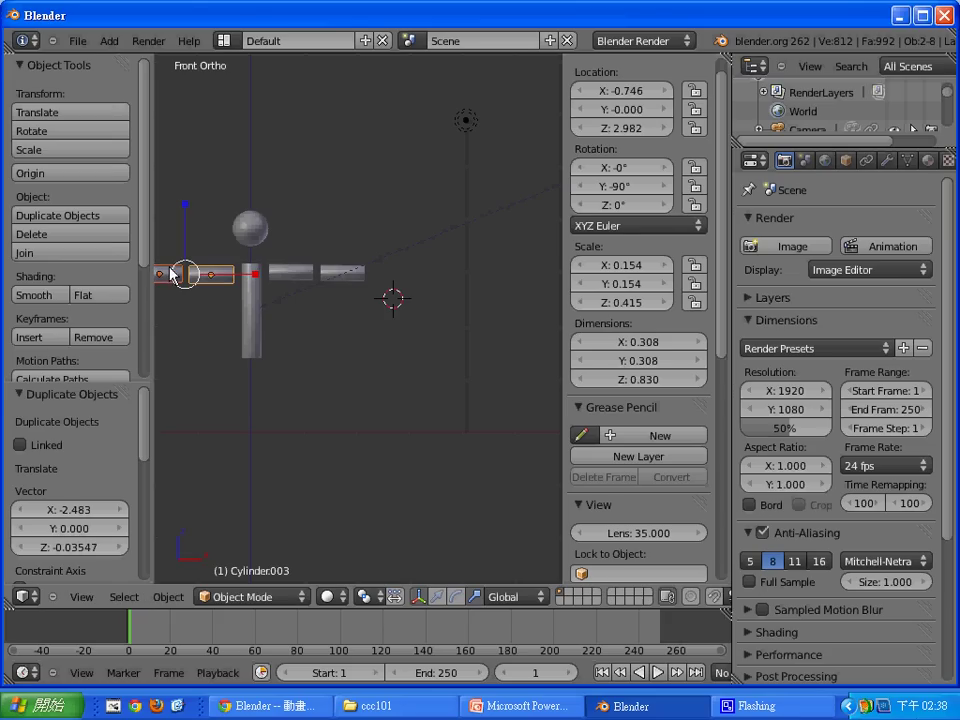
{"action": "left_click", "coordinate": [321, 360]}
{"action": "scroll", "coordinate": [321, 360], "scroll_direction": "down", "scroll_amount": 1}
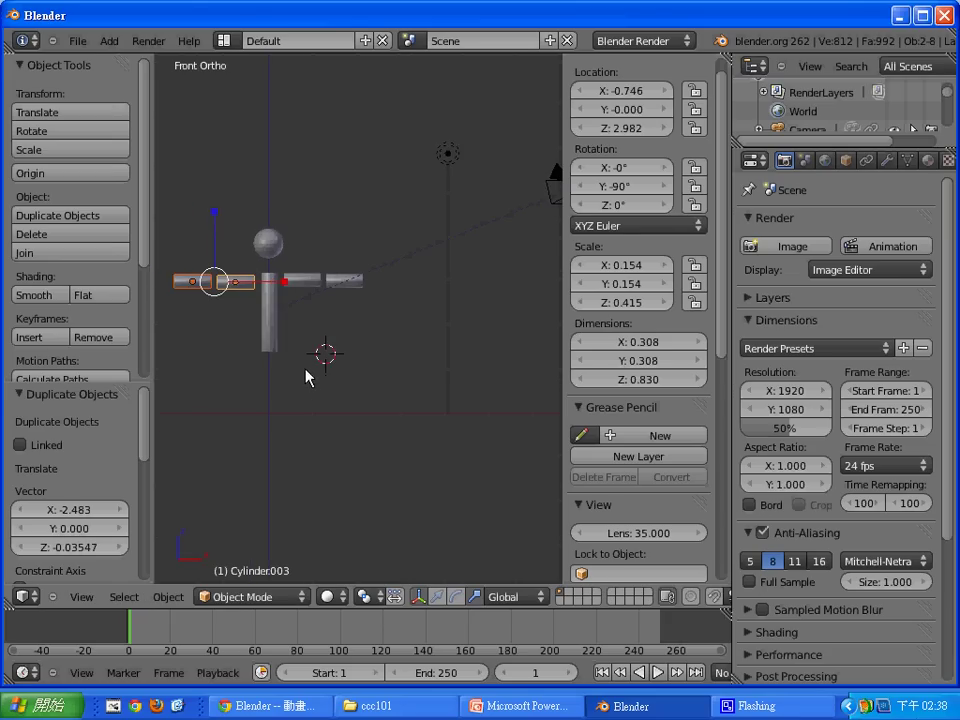
{"action": "mouse_move", "coordinate": [306, 377]}
{"action": "middle_mouse_down", "text": "shift"}
{"action": "mouse_move", "coordinate": [345, 381]}
{"action": "mouse_move", "coordinate": [332, 377]}
{"action": "middle_mouse_up", "text": "shift"}
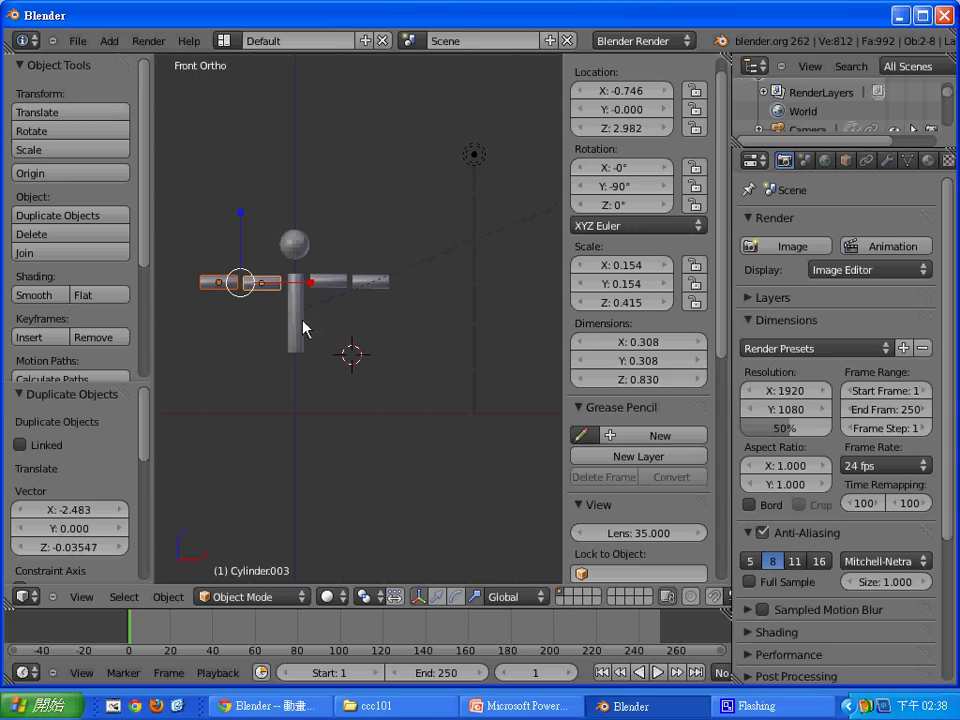
Duplicate the arm pieces below the figure and set both upright at Y rotation -180°.
{"action": "key", "text": "shift+d"}
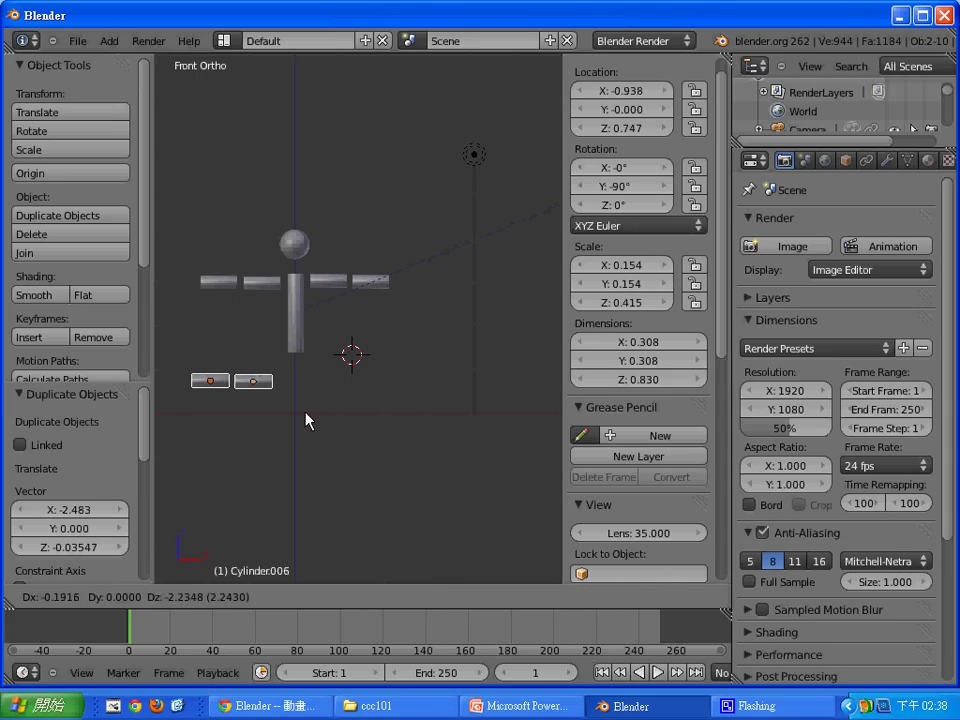
{"action": "left_click", "coordinate": [307, 418]}
{"action": "key", "text": "r"}
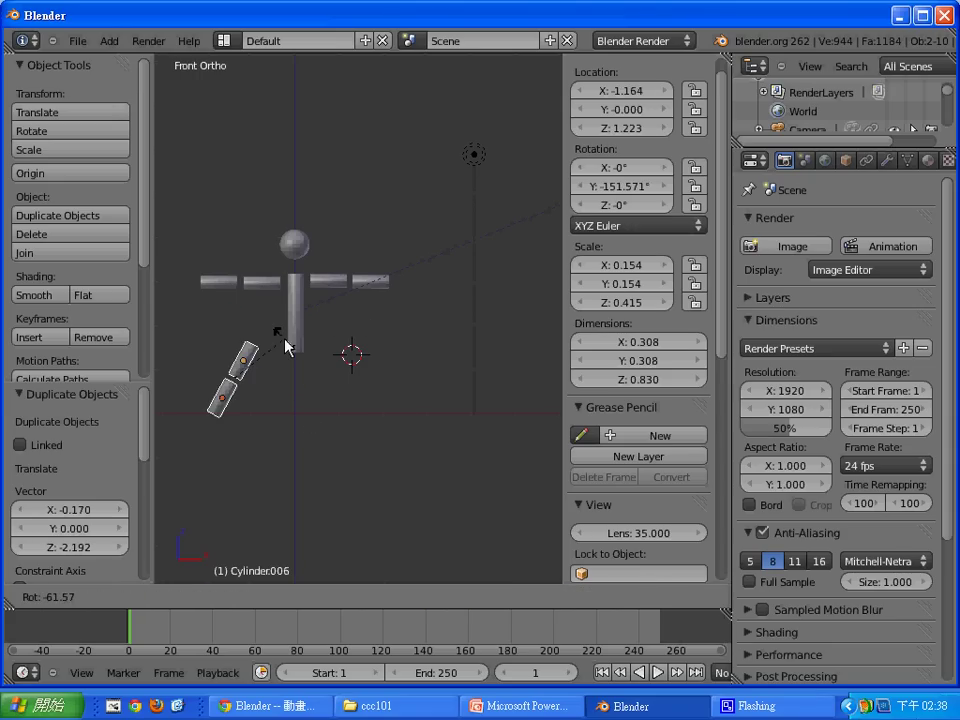
{"action": "left_click", "coordinate": [257, 337]}
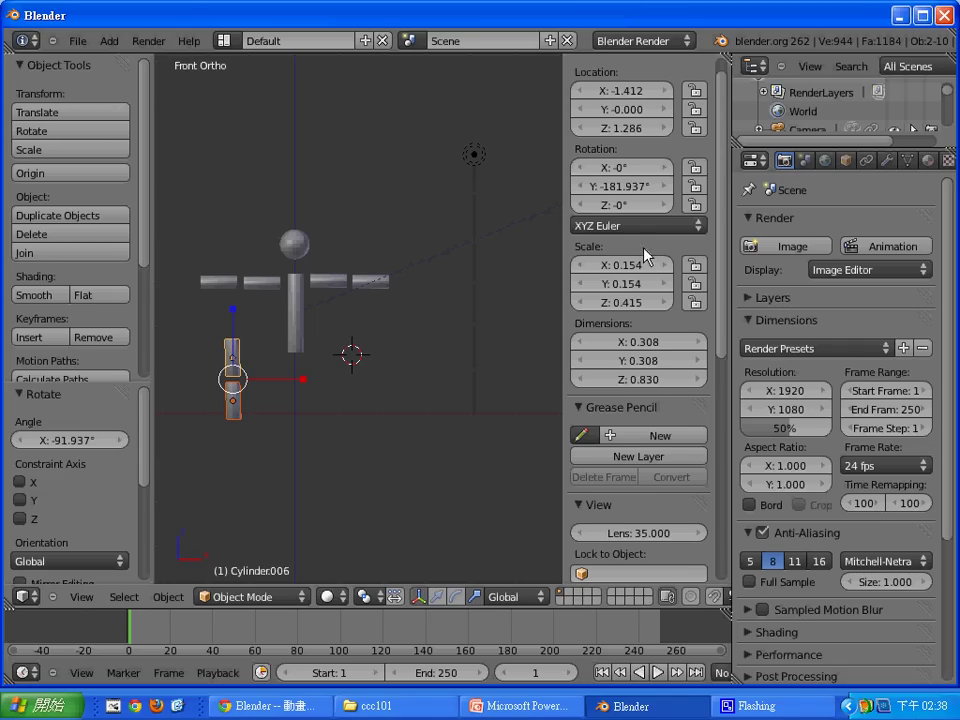
{"action": "scroll", "coordinate": [705, 245], "scroll_direction": "up", "scroll_amount": 1}
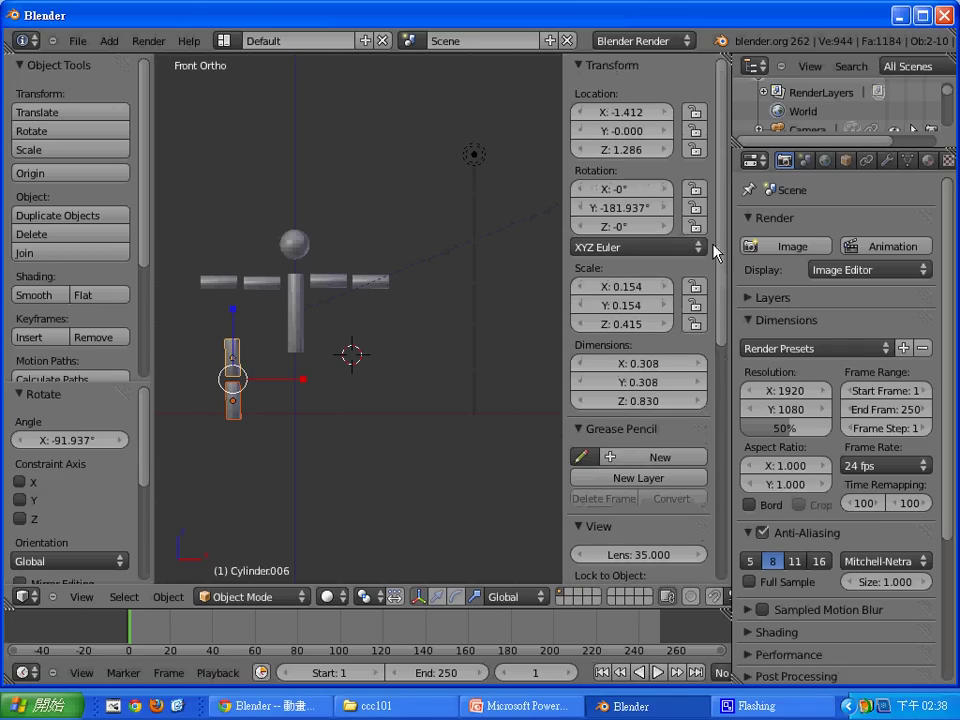
{"action": "left_click", "coordinate": [641, 207]}
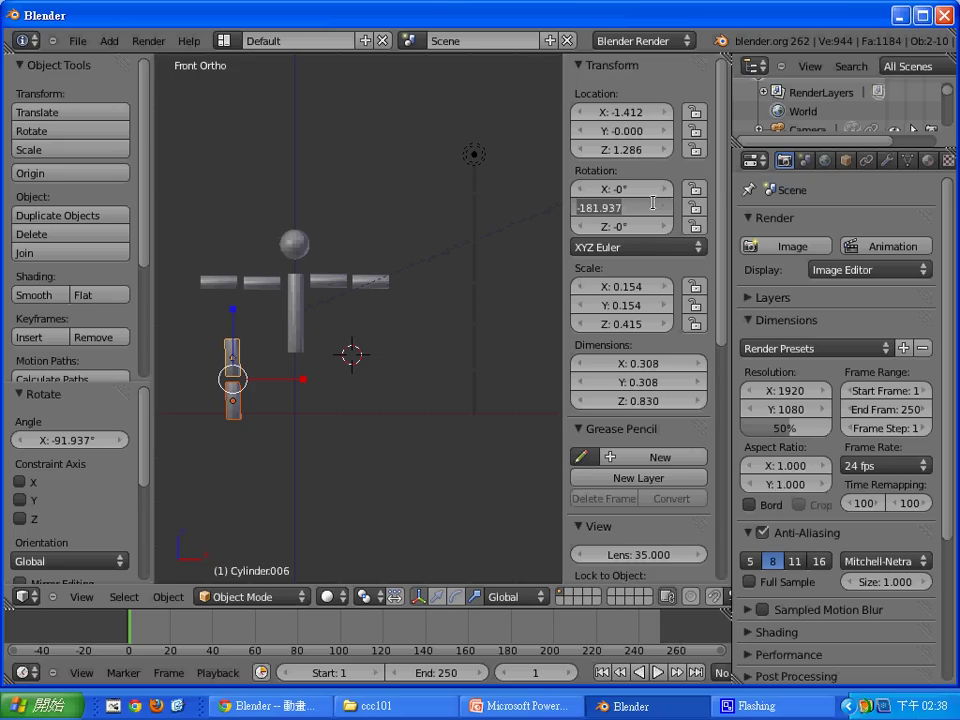
{"action": "type", "text": "-180"}
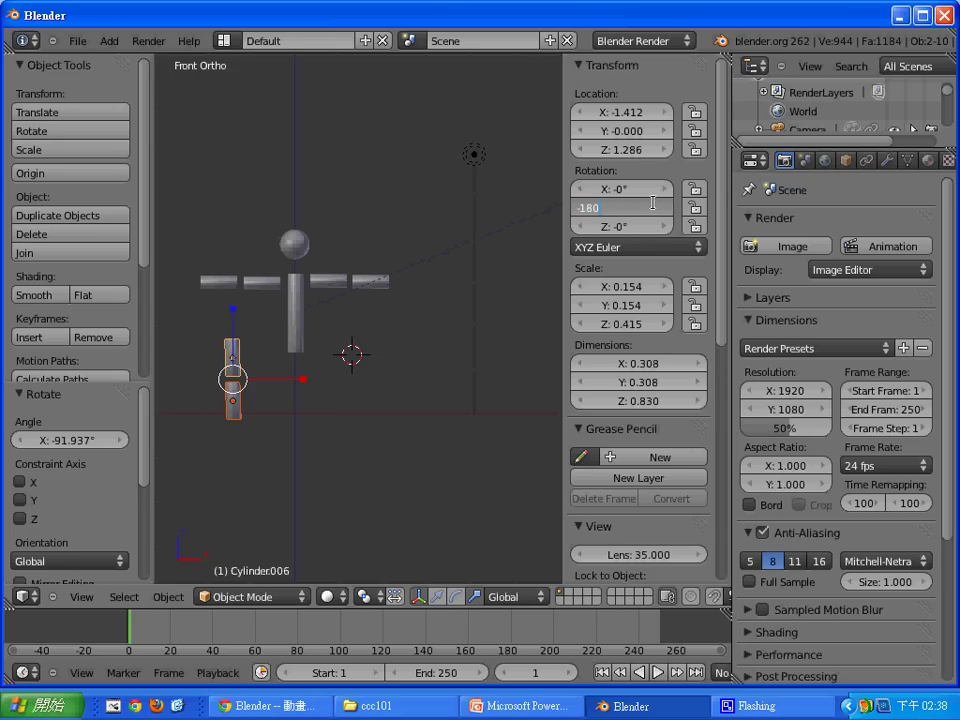
{"action": "key", "text": "Return"}
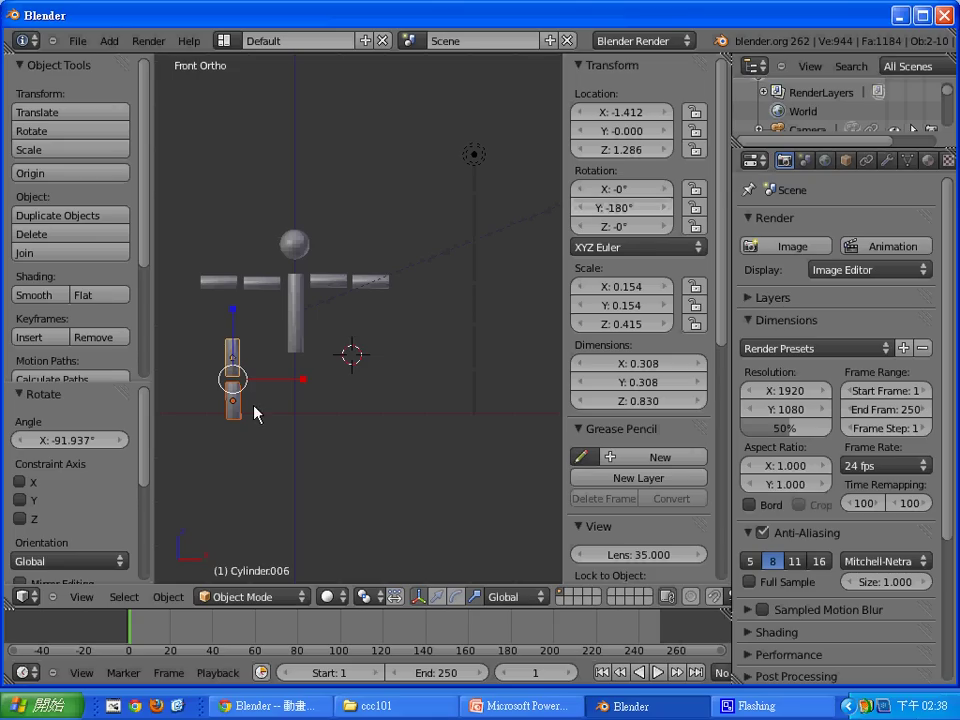
{"action": "right_click", "coordinate": [240, 417]}
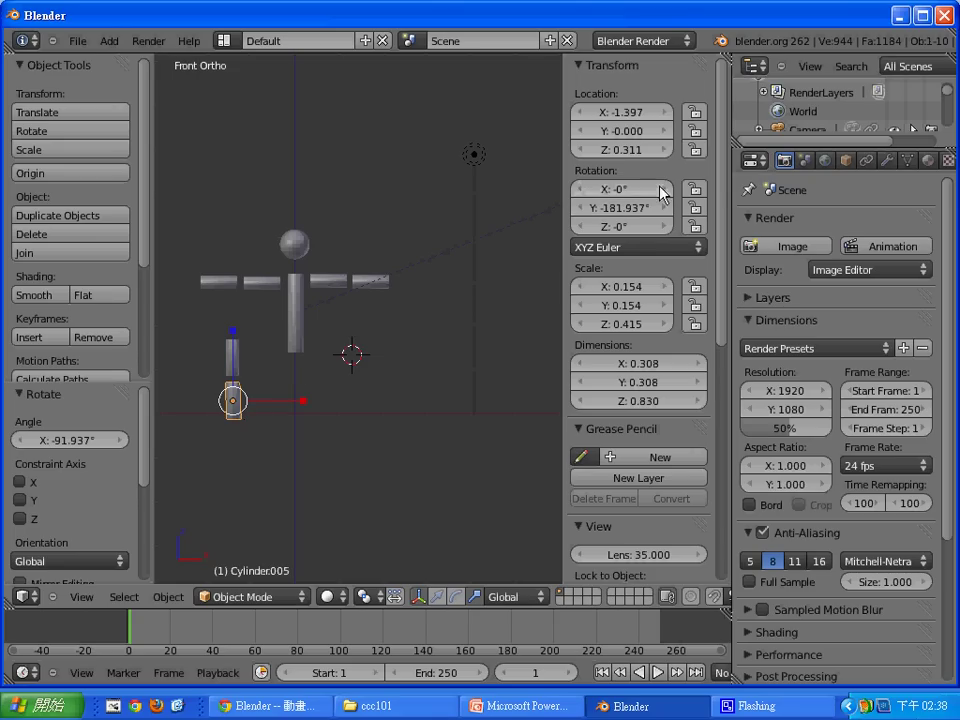
{"action": "left_click", "coordinate": [649, 205]}
{"action": "type", "text": "-18"}
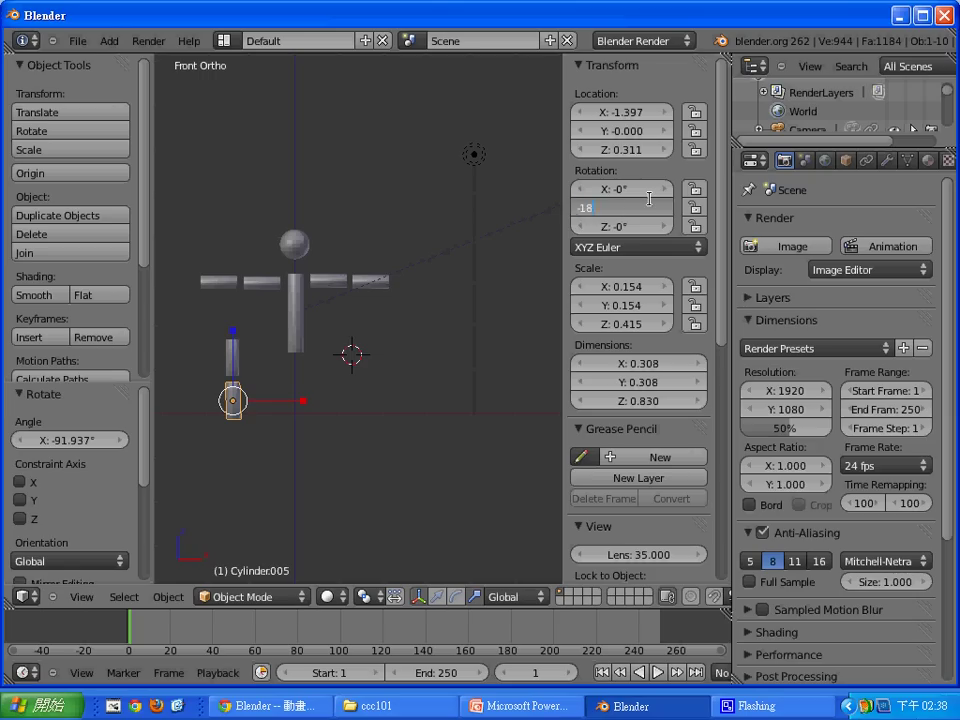
{"action": "type", "text": "0"}
{"action": "key", "text": "Return"}
Move both leg pieces under the torso and scale them to fit.
{"action": "left_click", "coordinate": [251, 450]}
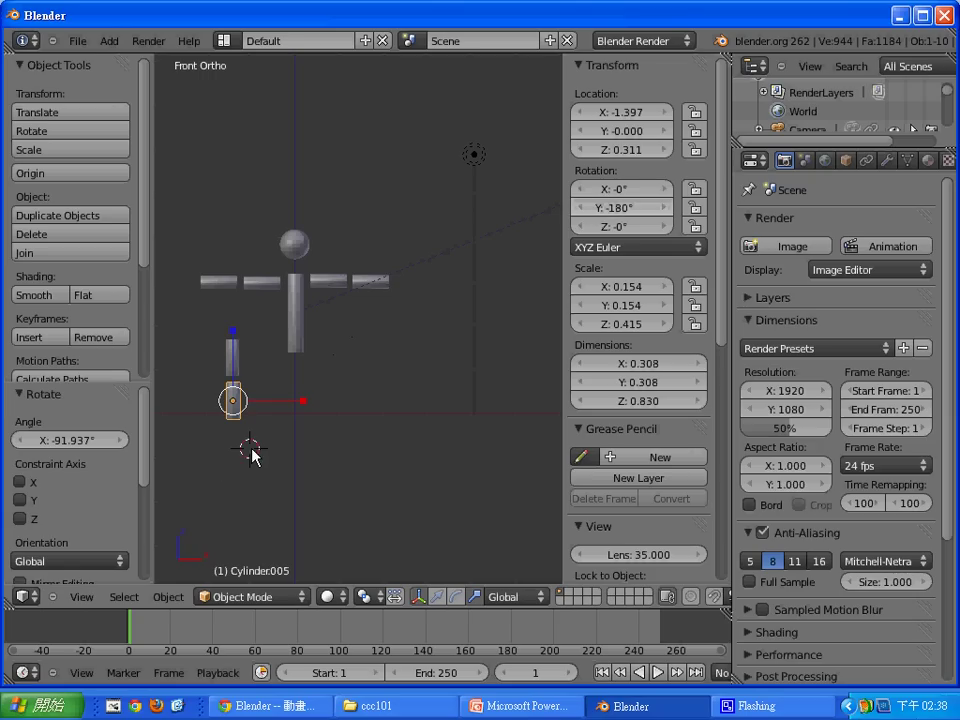
{"action": "key", "text": "b"}
{"action": "left_click_drag", "start_coordinate": [283, 454], "coordinate": [214, 343]}
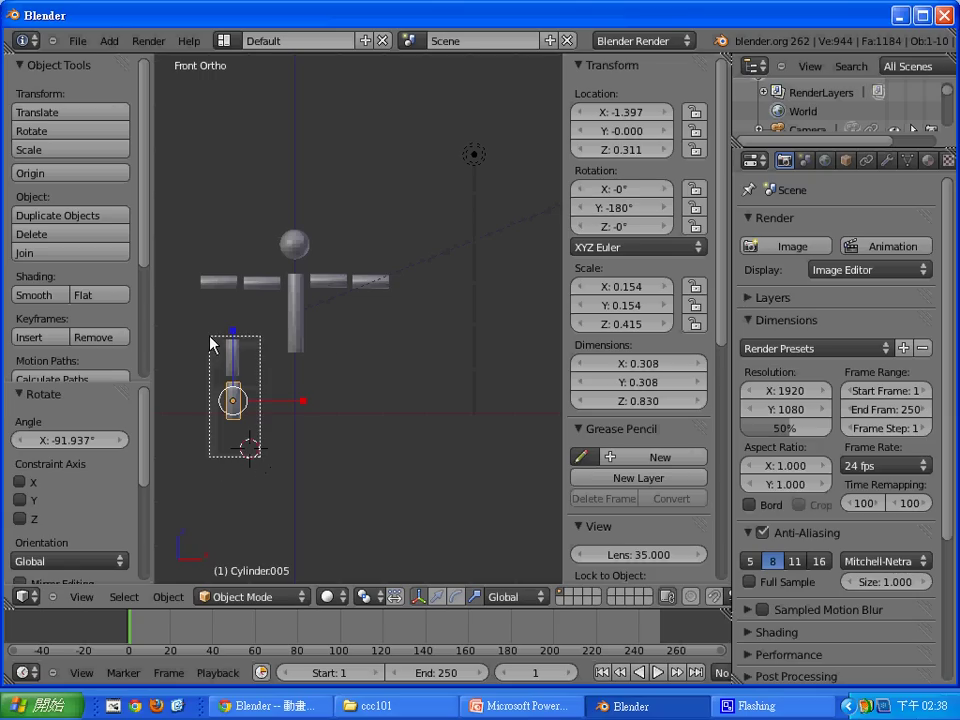
{"action": "key", "text": "g"}
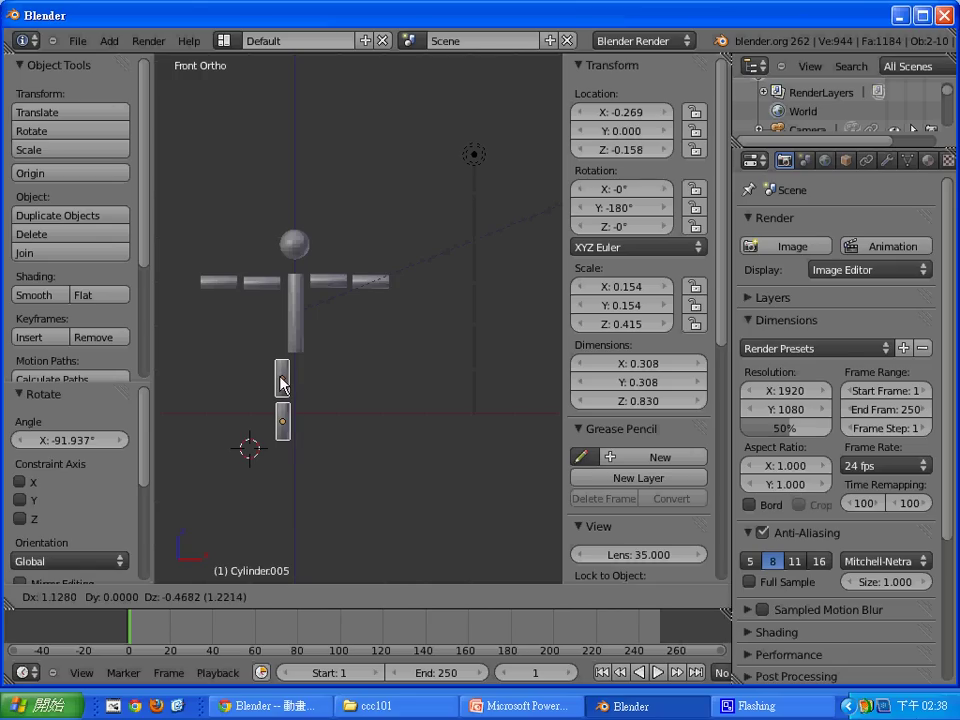
{"action": "left_click", "coordinate": [283, 383]}
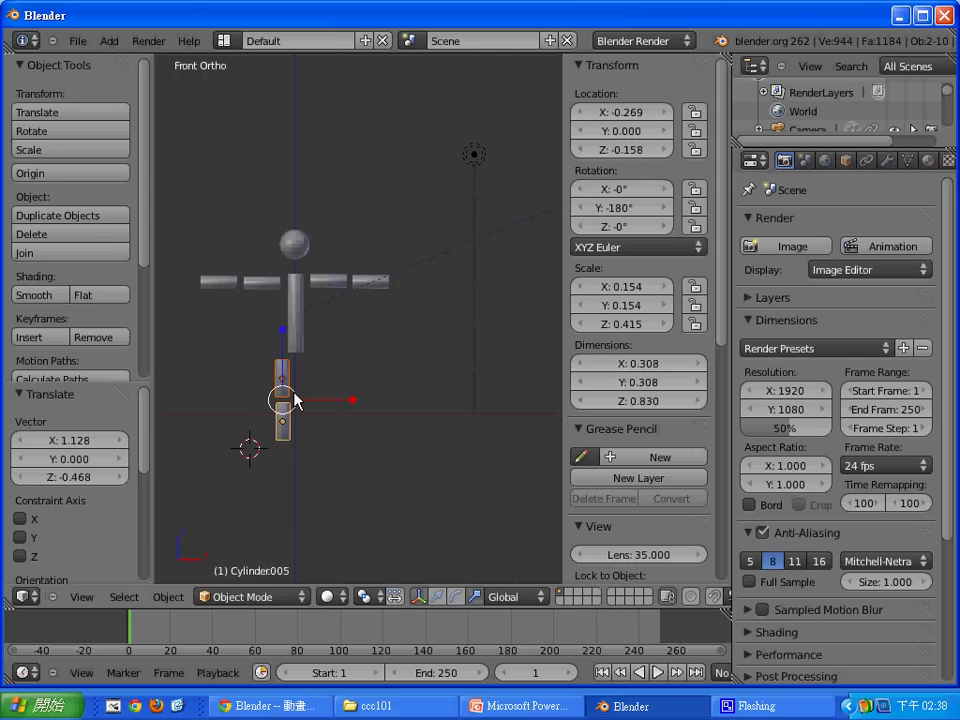
{"action": "key", "text": "s"}
{"action": "left_click", "coordinate": [296, 392]}
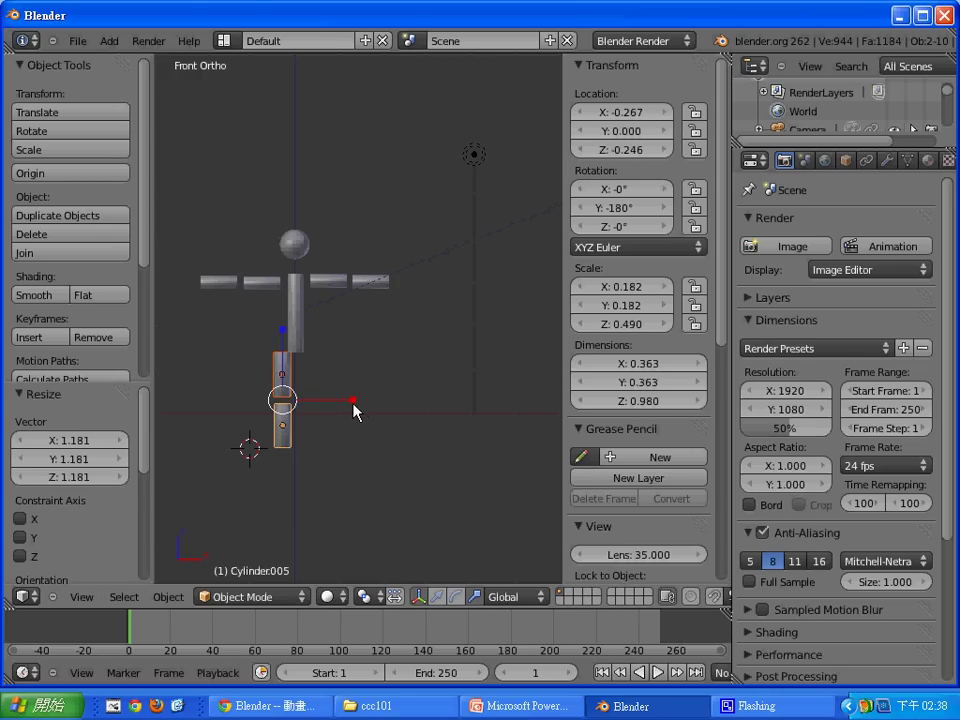
{"action": "key", "text": "s"}
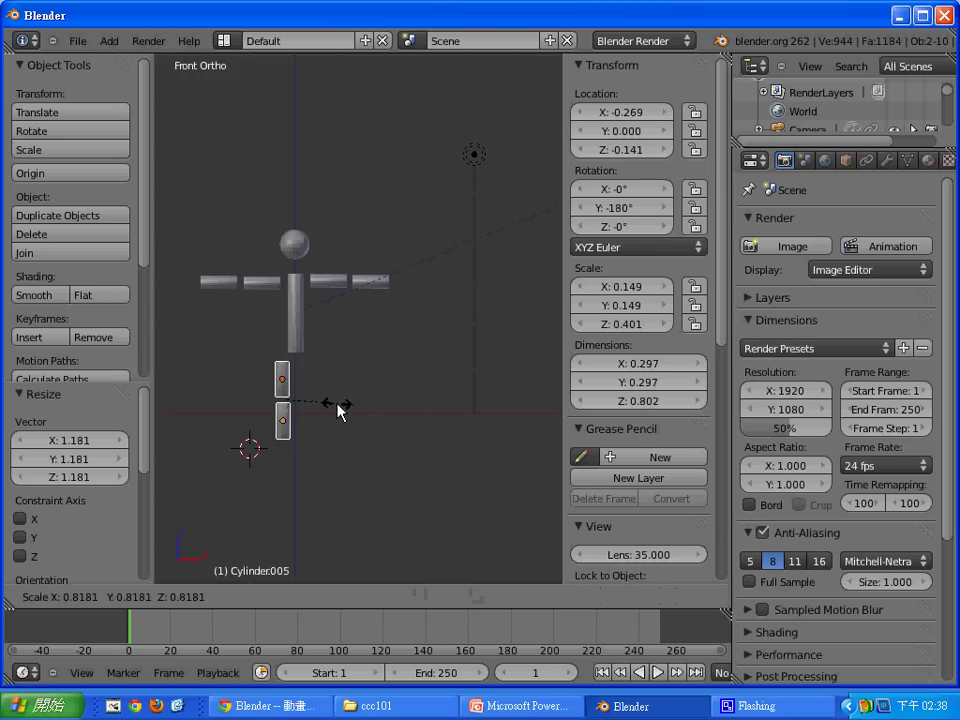
{"action": "left_click", "coordinate": [338, 411]}
{"action": "key", "text": "g"}
{"action": "left_click", "coordinate": [330, 428]}
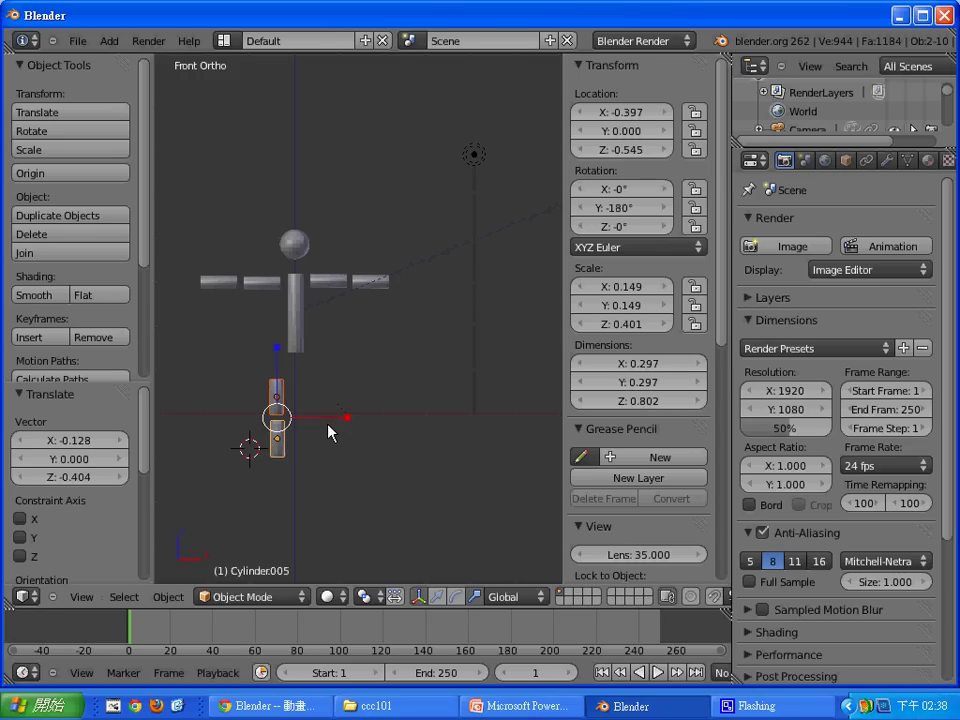
Lengthen the leg vertically, settle it under the torso, and duplicate it for a second leg.
{"action": "key", "text": "s"}
{"action": "key", "text": "z"}
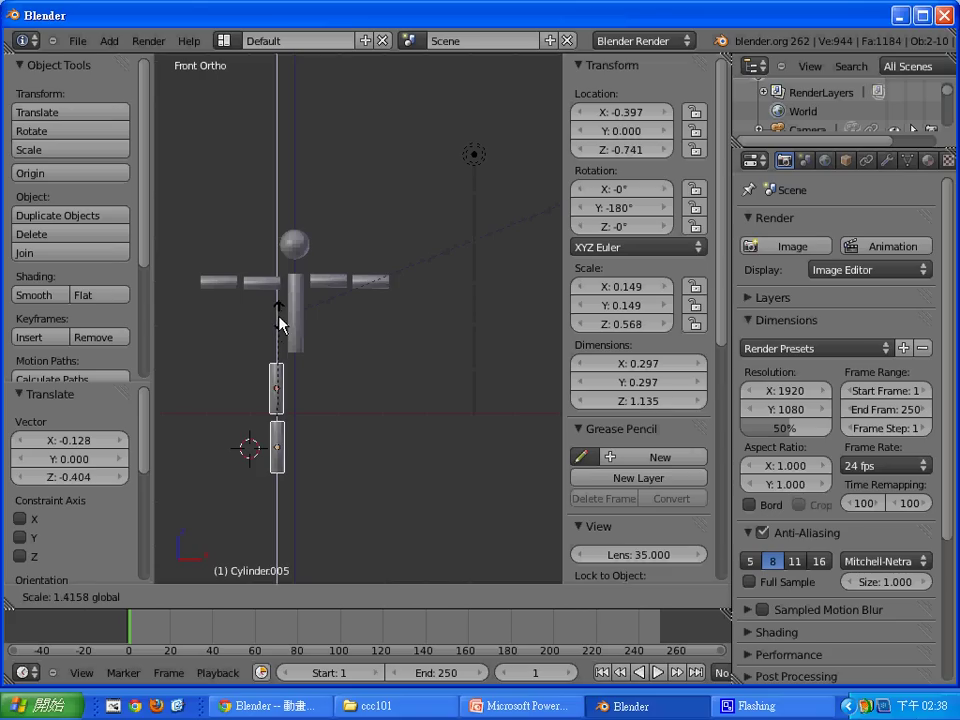
{"action": "left_click", "coordinate": [281, 322]}
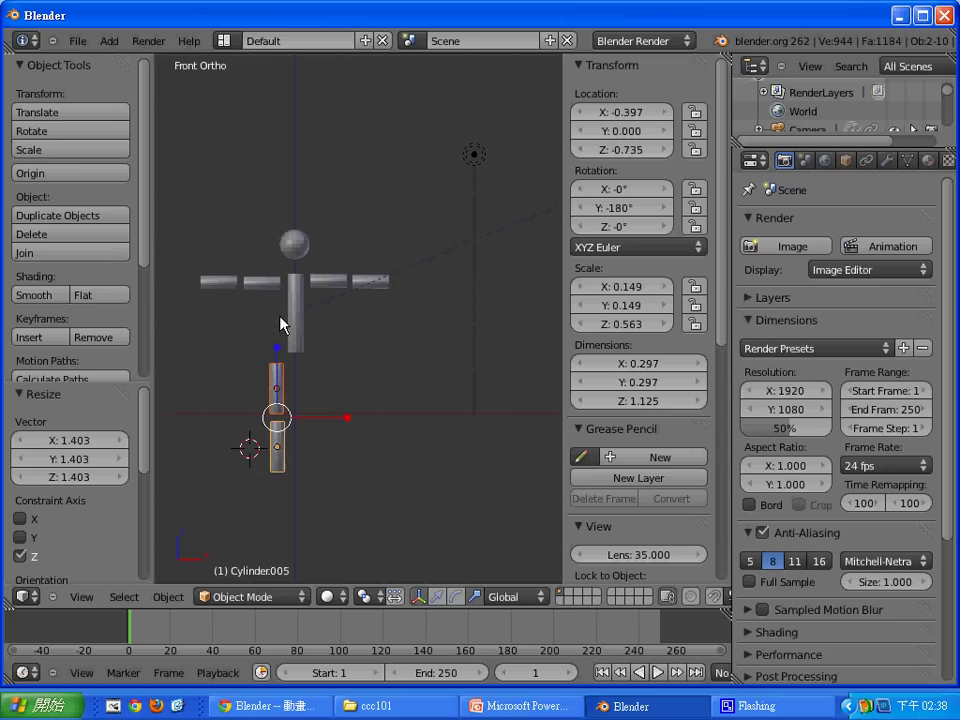
{"action": "key", "text": "g"}
{"action": "left_click", "coordinate": [306, 375]}
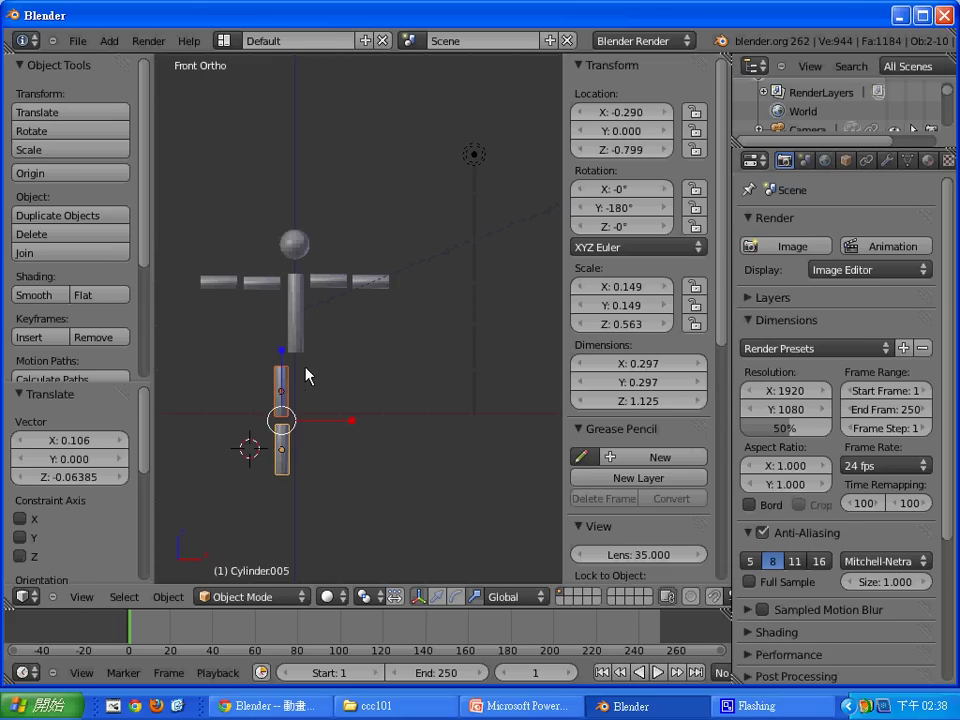
{"action": "key", "text": "s"}
{"action": "left_click", "coordinate": [306, 378]}
{"action": "key", "text": "g"}
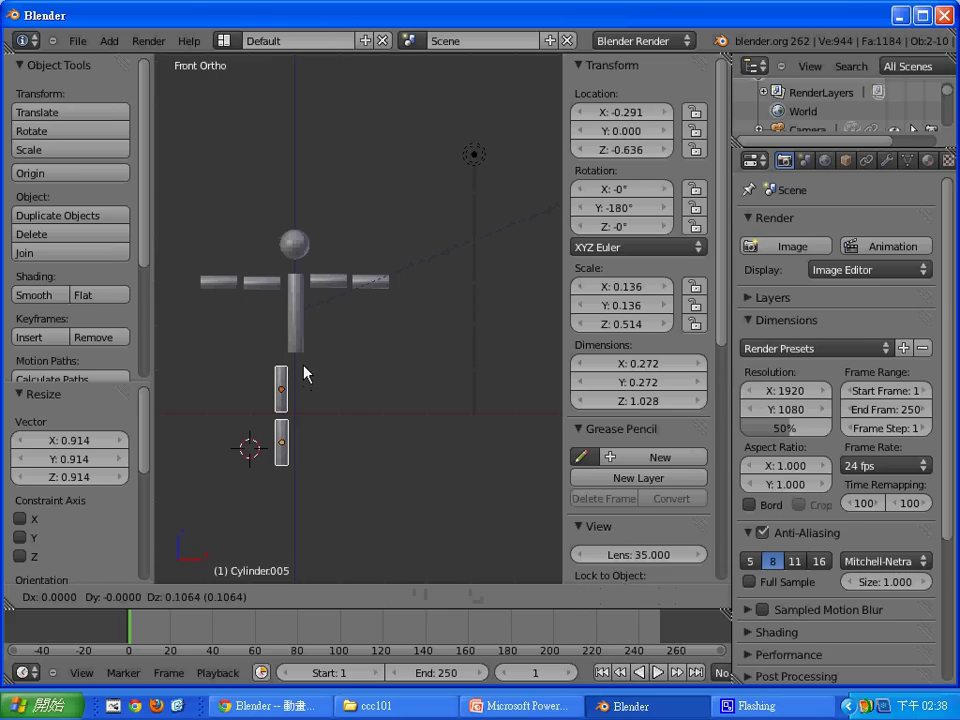
{"action": "left_click", "coordinate": [306, 375]}
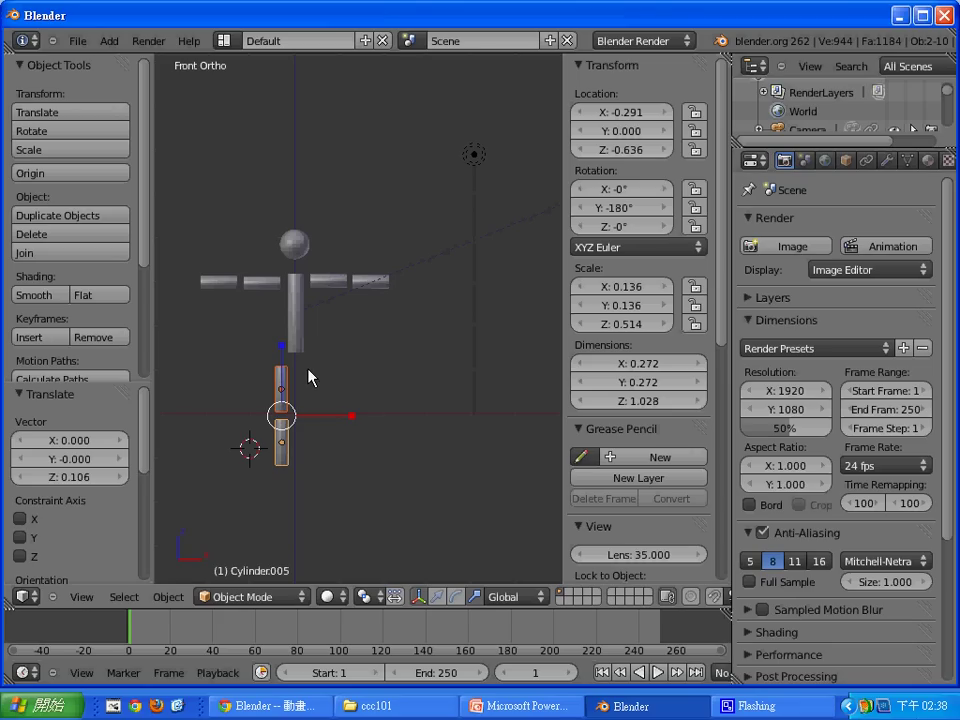
{"action": "key", "text": "shift+d"}
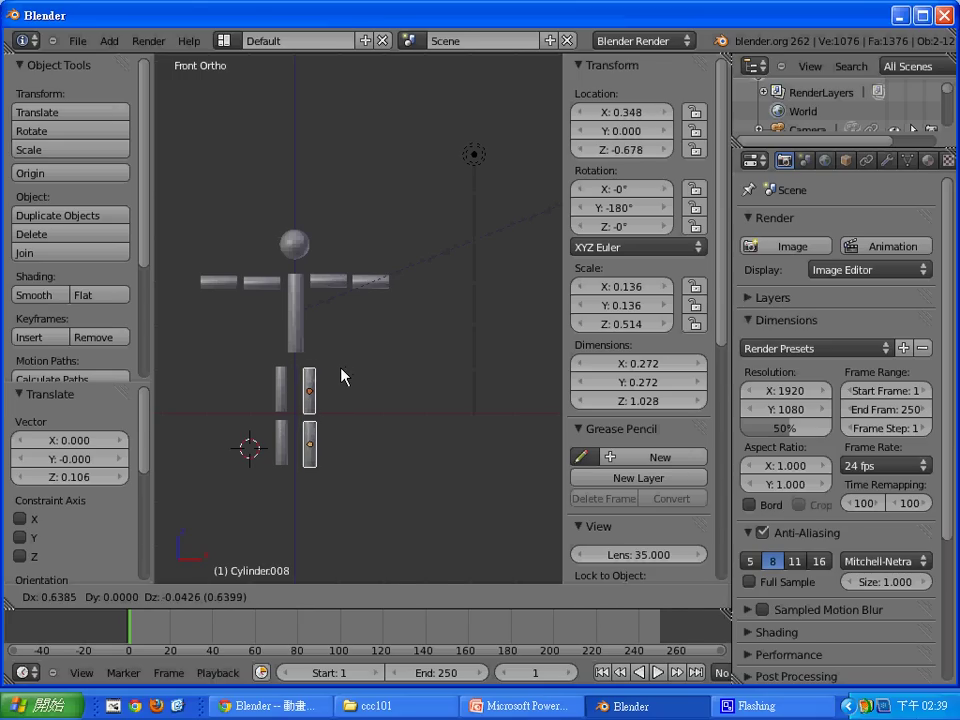
Place the second leg, test-render, then box-select the whole figure and scale it to 0.8.
{"action": "left_click", "coordinate": [338, 374]}
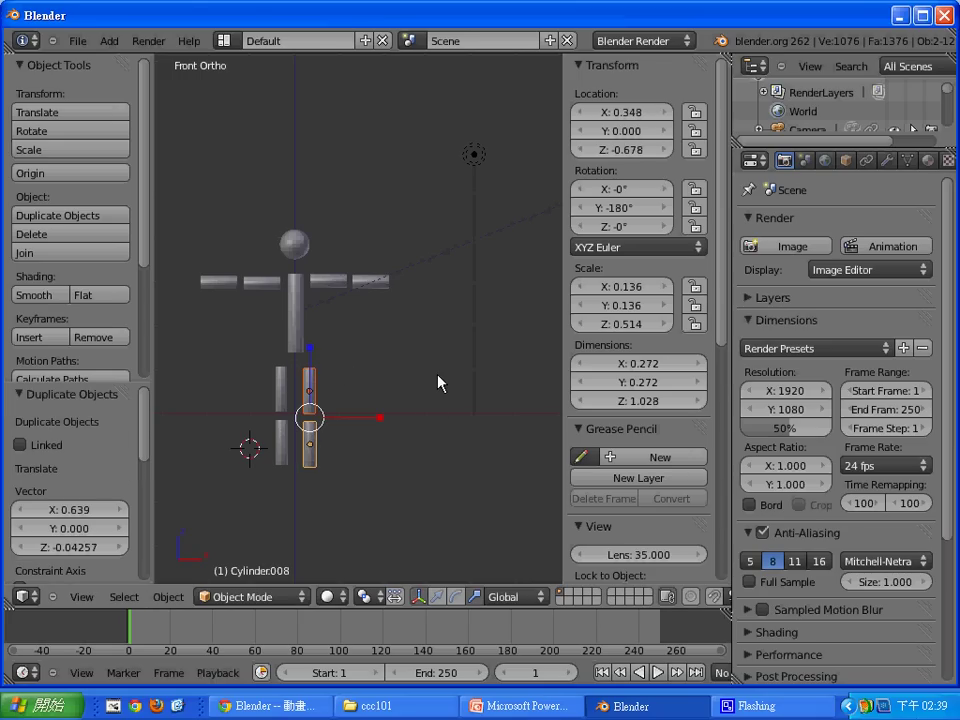
{"action": "key", "text": "F12"}
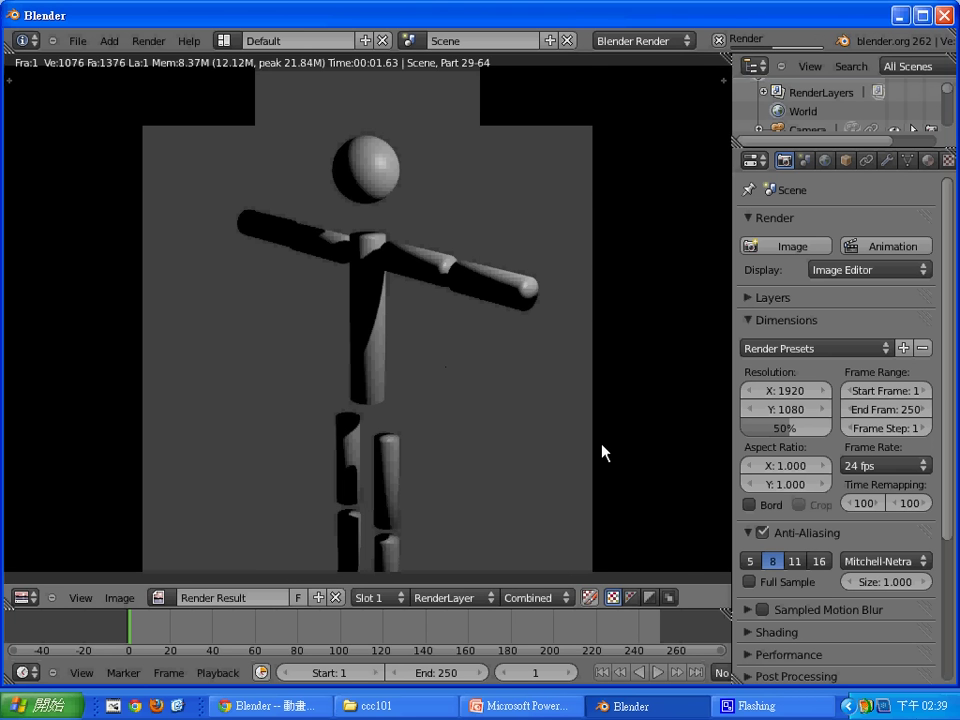
{"action": "key", "text": "Escape"}
{"action": "left_click", "coordinate": [418, 487]}
{"action": "key", "text": "b"}
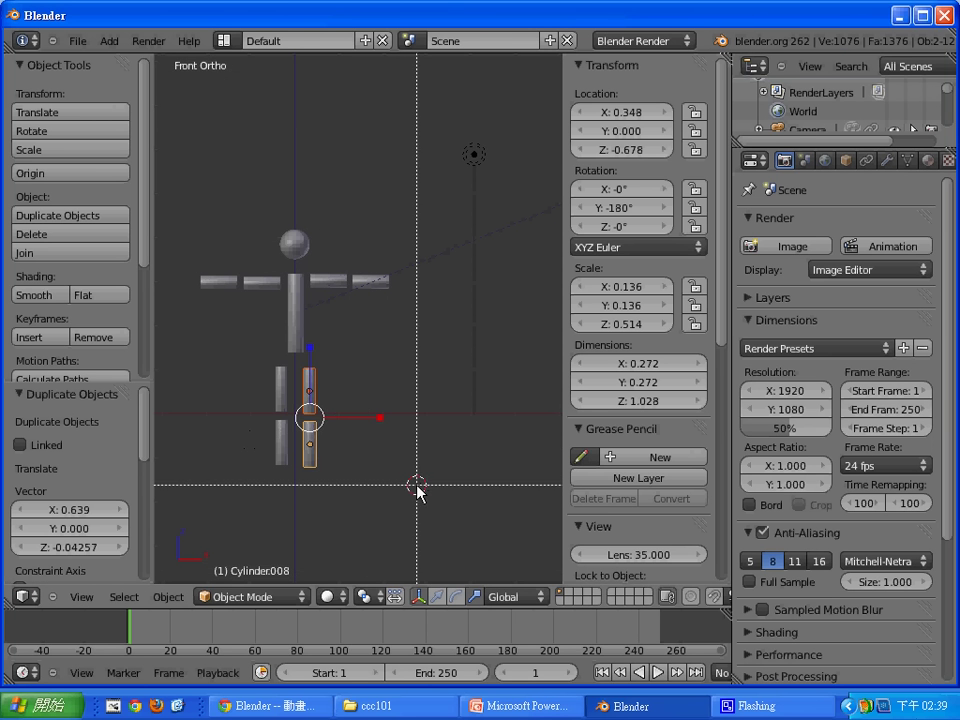
{"action": "mouse_move", "coordinate": [418, 487]}
{"action": "left_mouse_down"}
{"action": "mouse_move", "coordinate": [183, 255]}
{"action": "mouse_move", "coordinate": [182, 231]}
{"action": "left_mouse_up"}
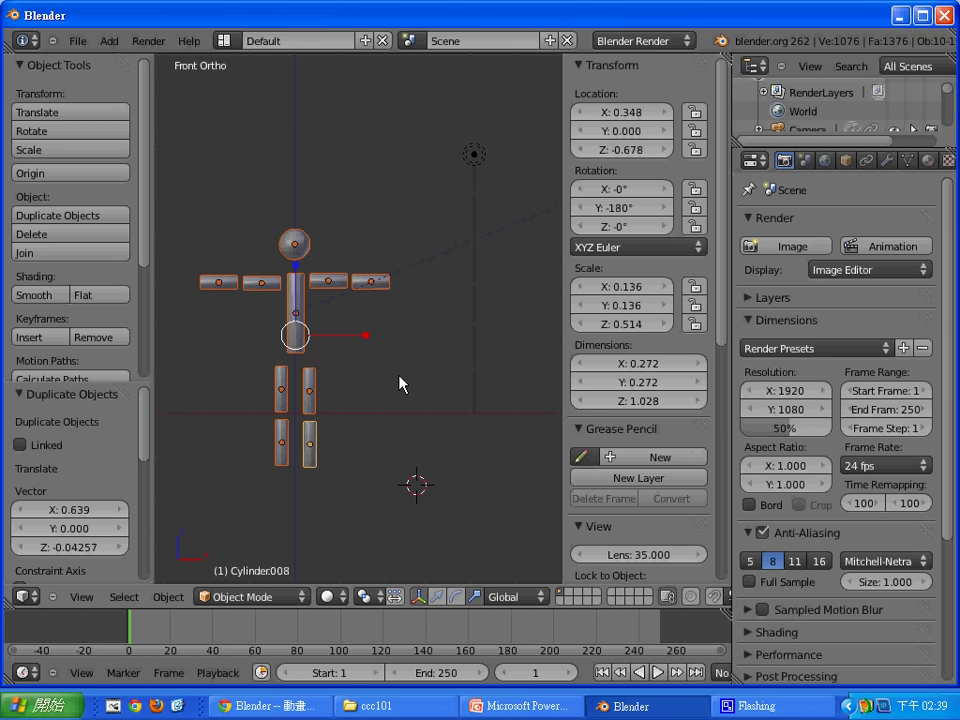
{"action": "key", "text": "s"}
{"action": "left_click", "coordinate": [381, 363]}
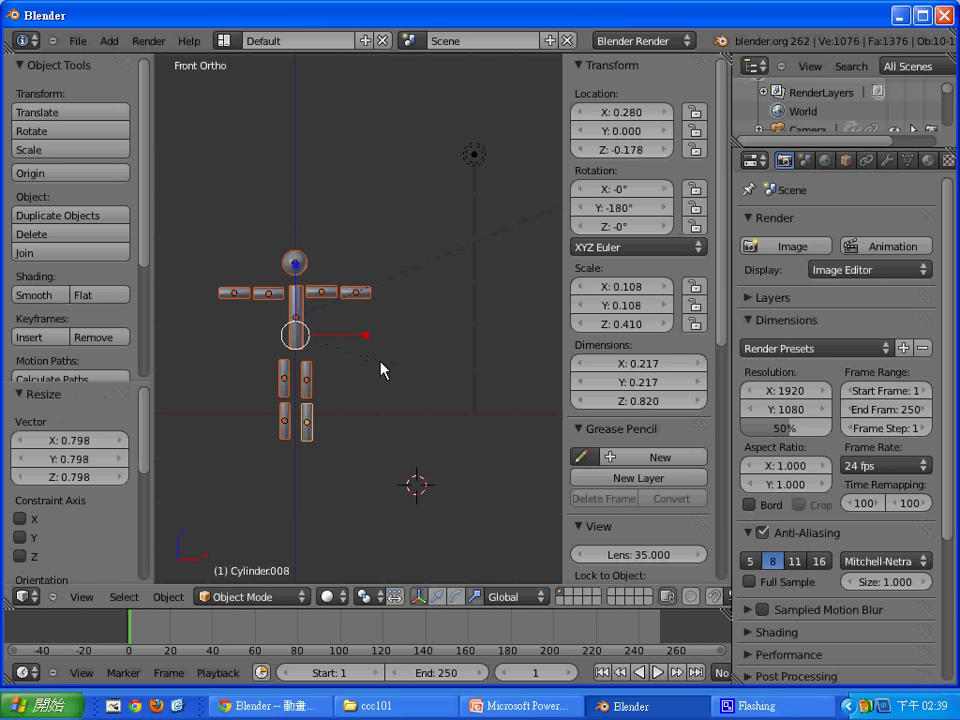
Enlarge the torso by 1.067 and lower it to Z 2.135, checking with renders.
{"action": "key", "text": "F12"}
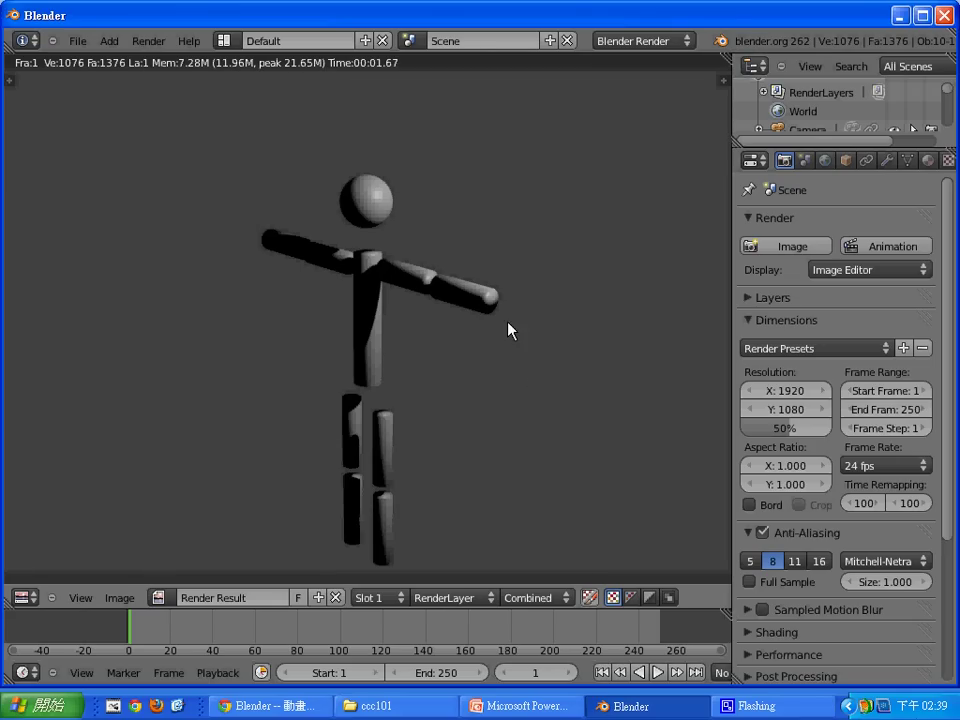
{"action": "key", "text": "Escape"}
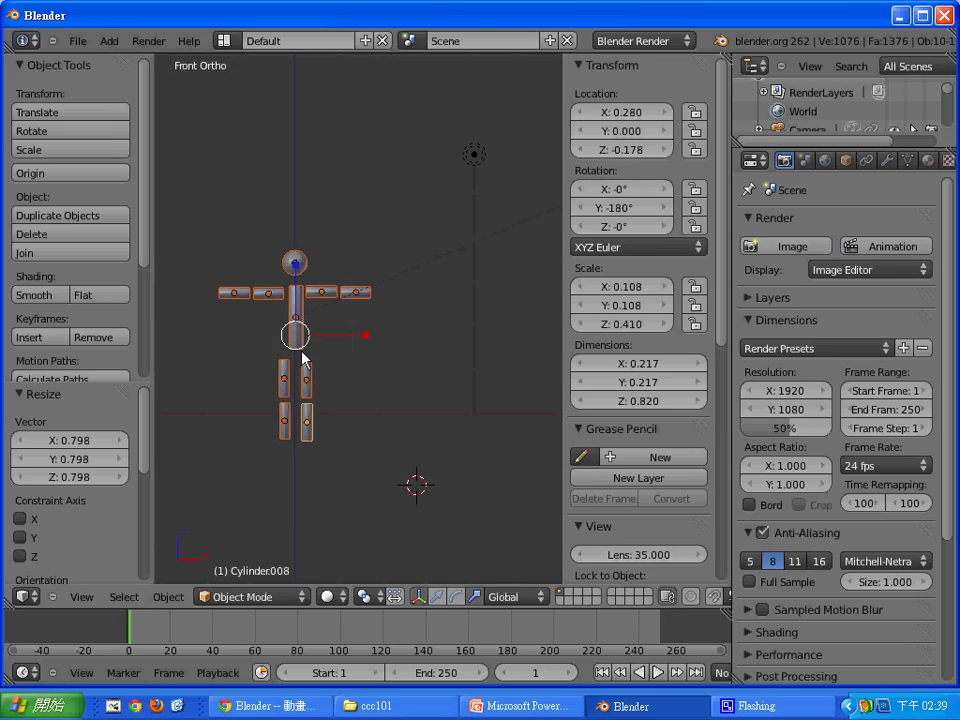
{"action": "right_click", "coordinate": [298, 345]}
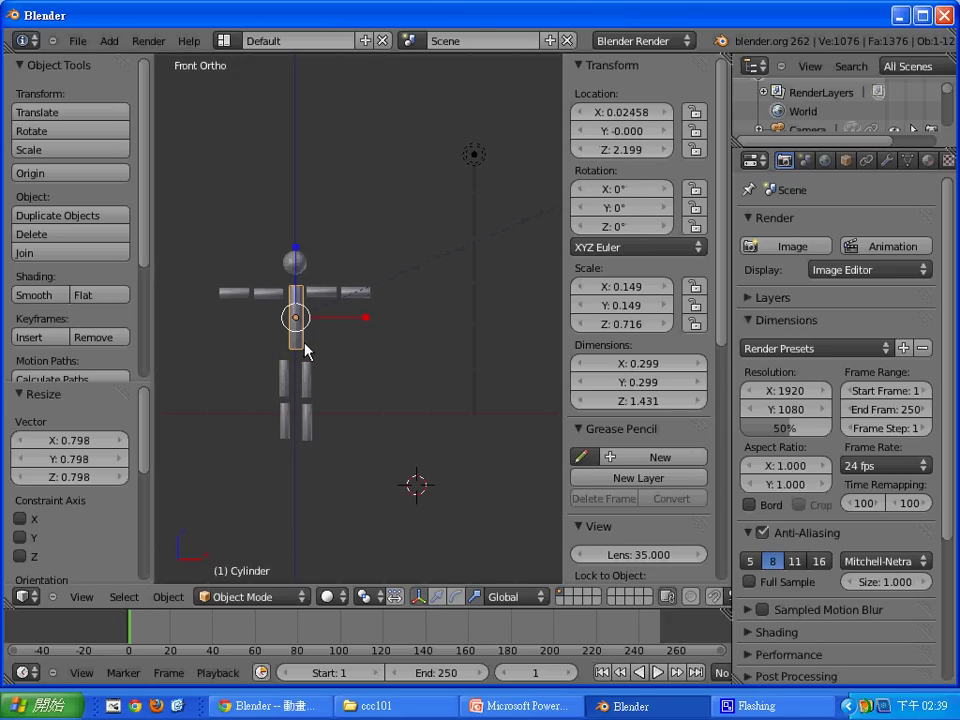
{"action": "key", "text": "s"}
{"action": "left_click", "coordinate": [304, 344]}
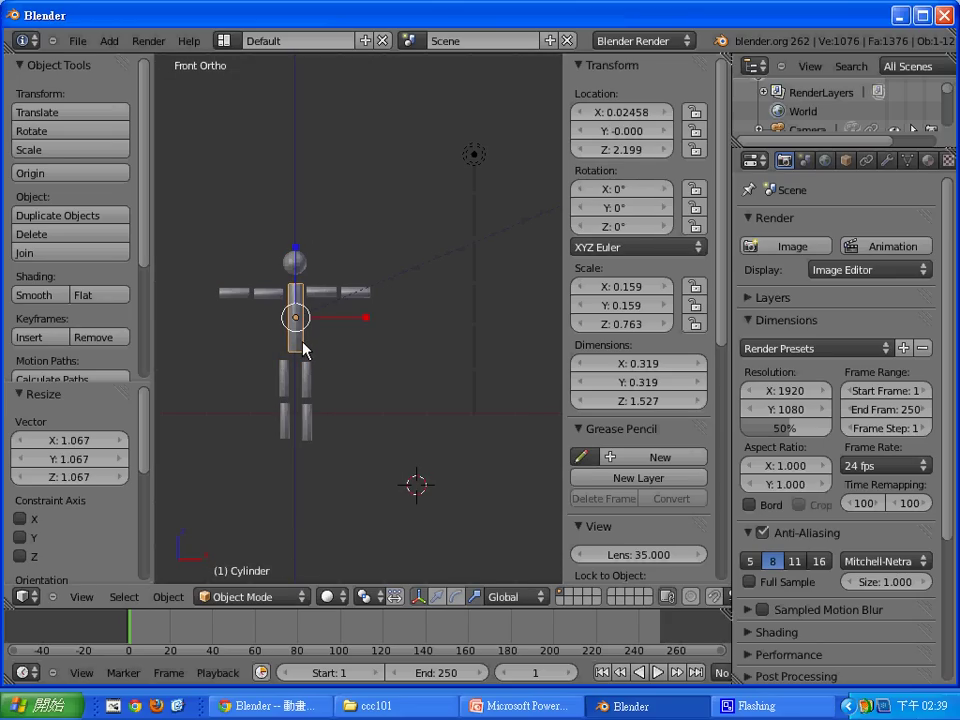
{"action": "key", "text": "g"}
{"action": "left_click", "coordinate": [304, 352]}
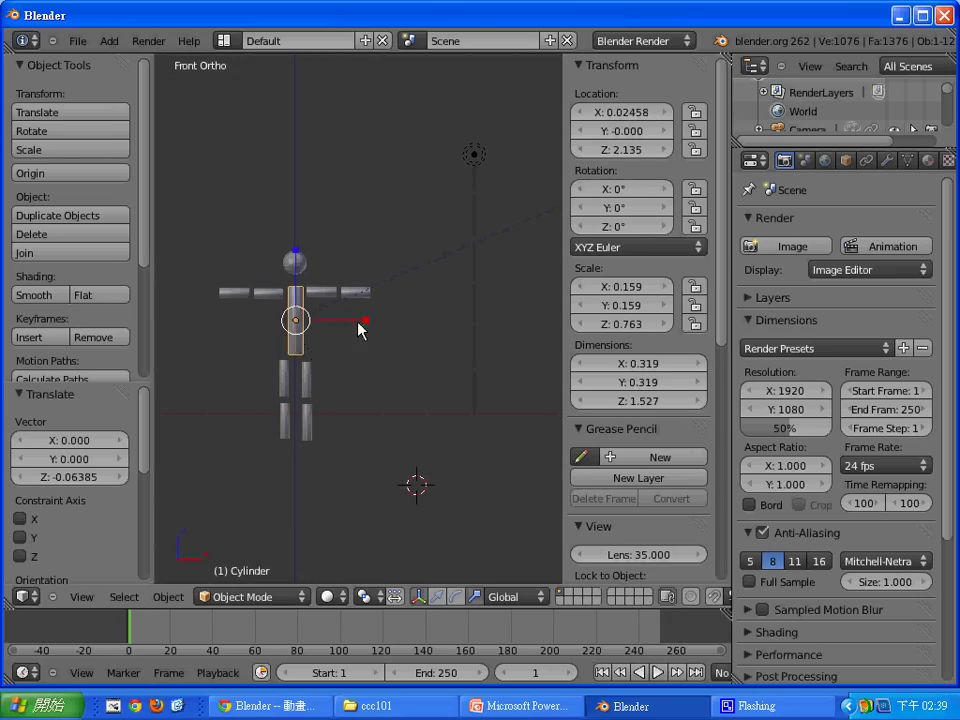
{"action": "key", "text": "F12"}
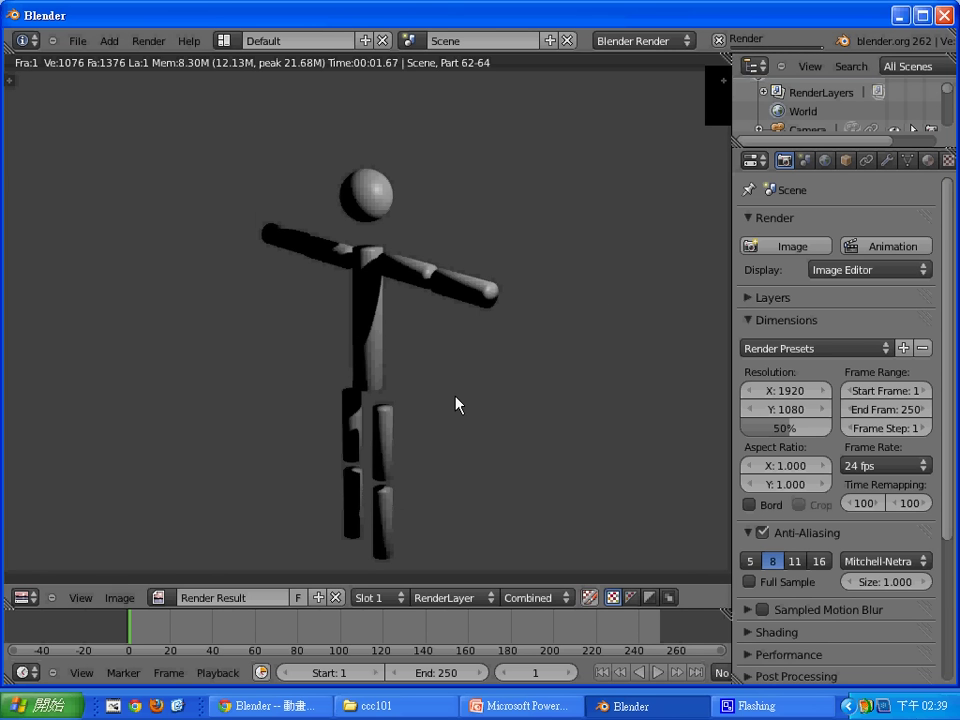
{"action": "key", "text": "Escape"}
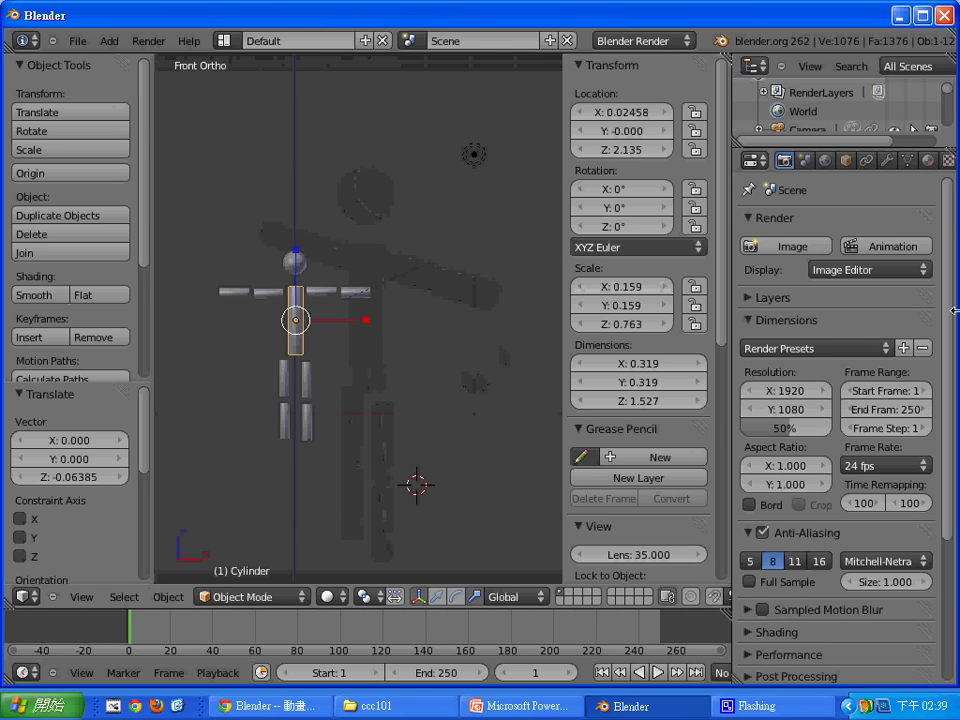
Enable World environment lighting, render, then lower its energy to 0.5 and re-render.
{"action": "left_click", "coordinate": [824, 160]}
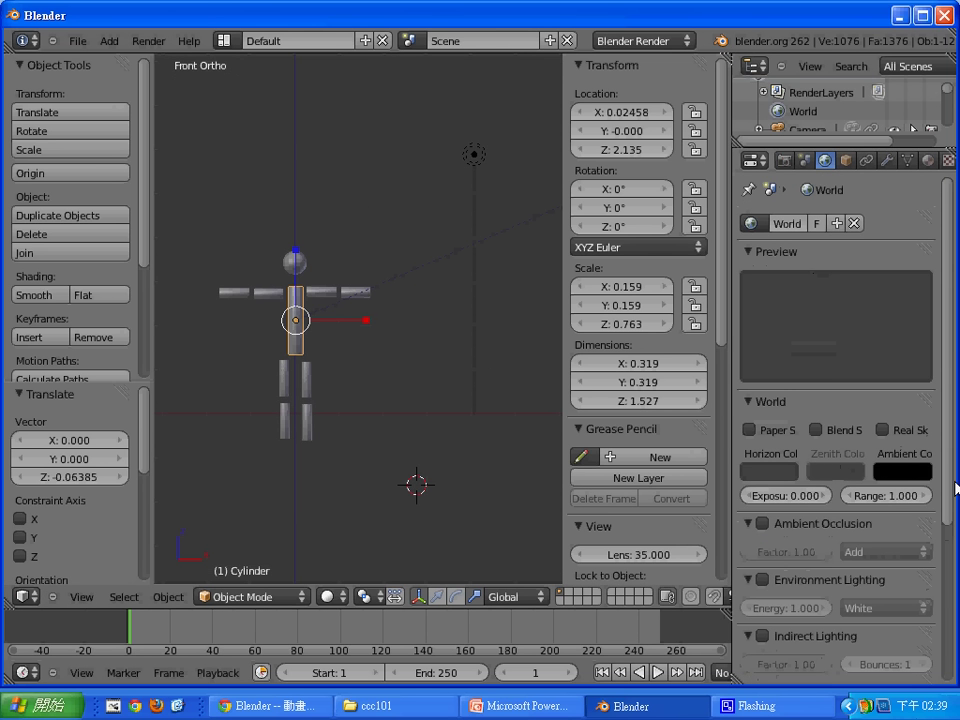
{"action": "scroll", "coordinate": [850, 470], "scroll_direction": "down", "scroll_amount": 3}
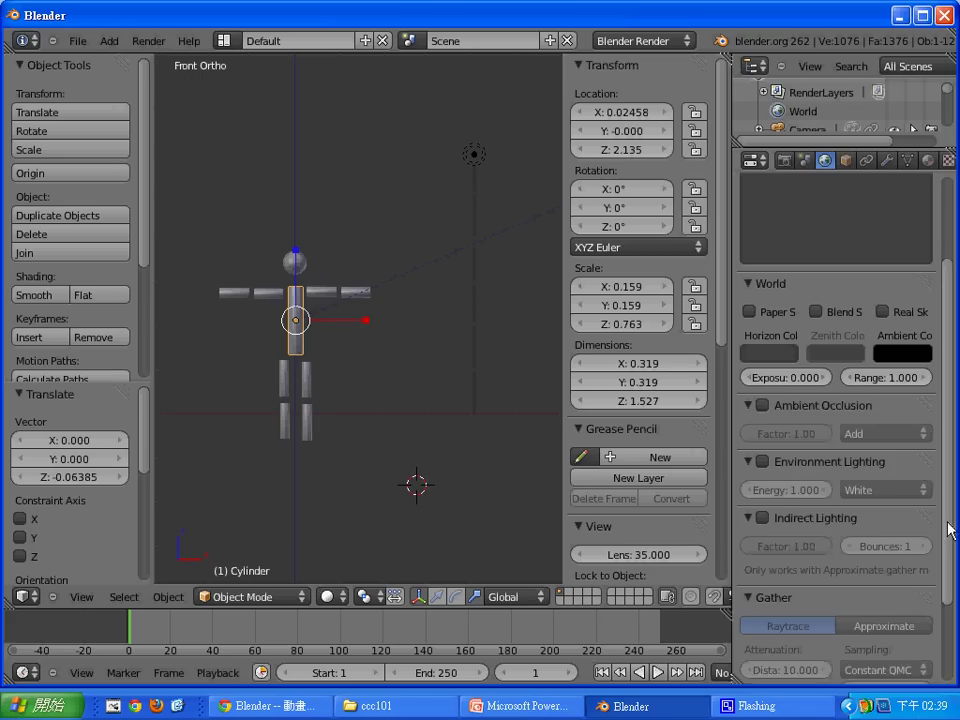
{"action": "left_click", "coordinate": [763, 473]}
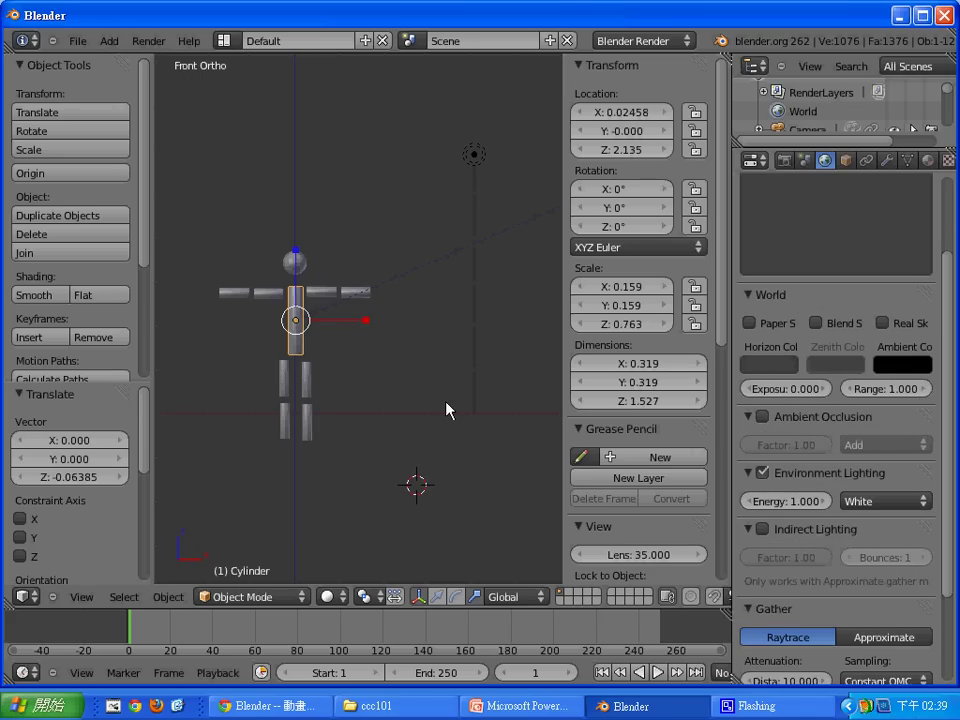
{"action": "key", "text": "F12"}
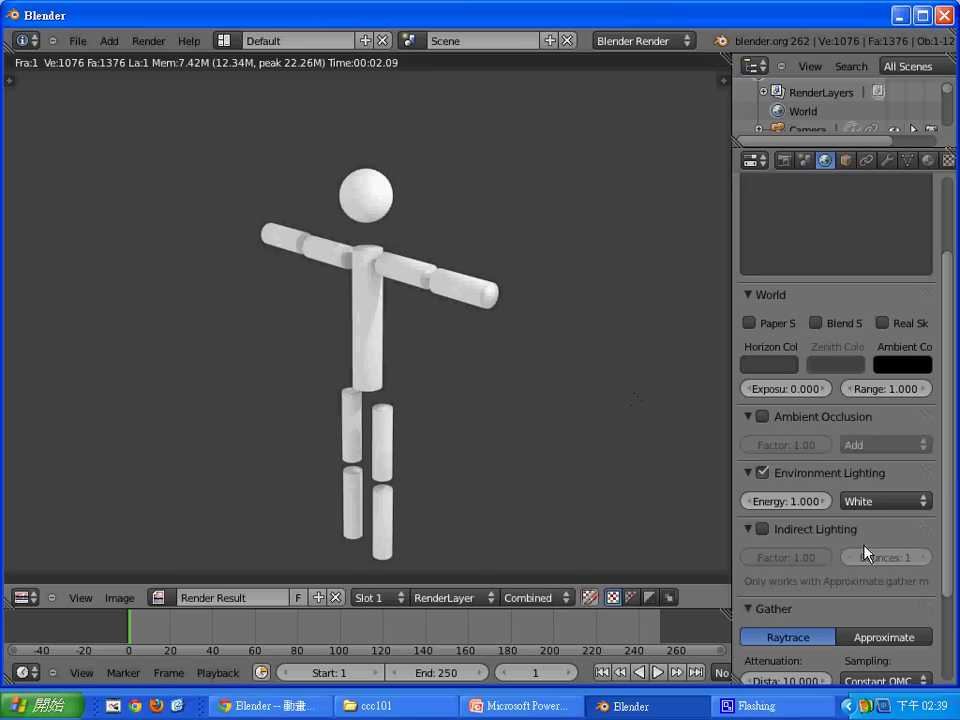
{"action": "left_click", "coordinate": [793, 501]}
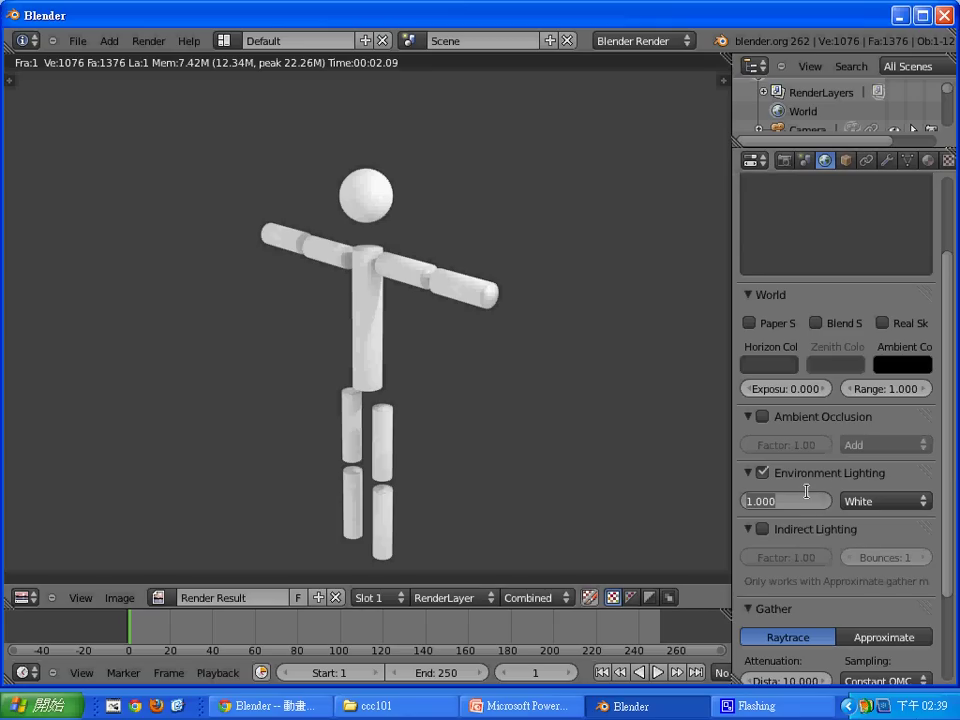
{"action": "type", "text": "0.5"}
{"action": "key", "text": "Return"}
{"action": "key", "text": "F12"}
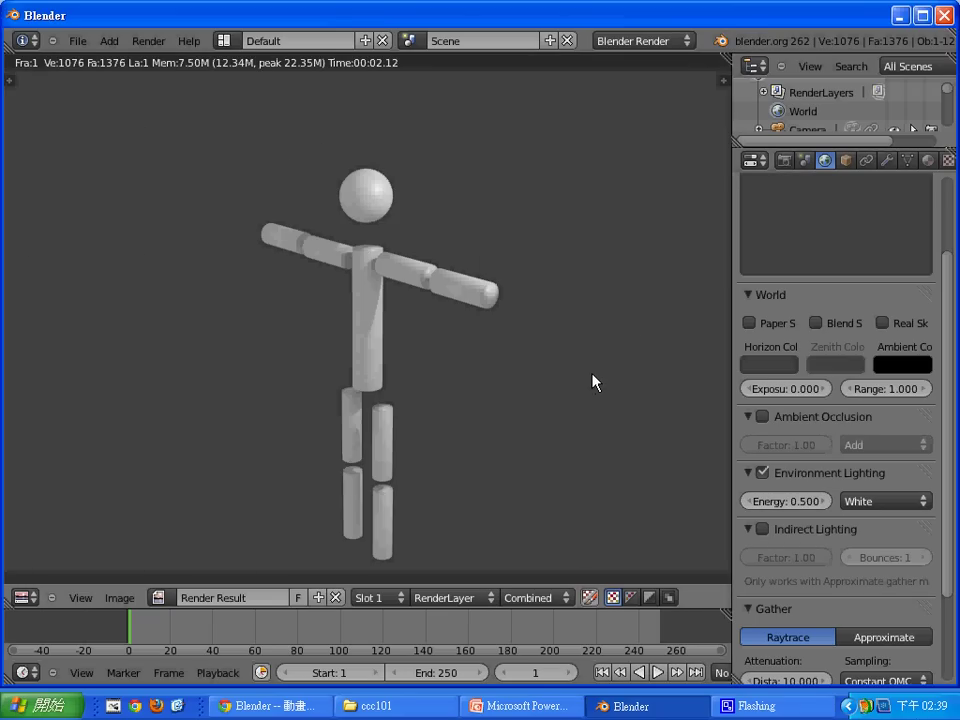
{"action": "key", "text": "Escape"}
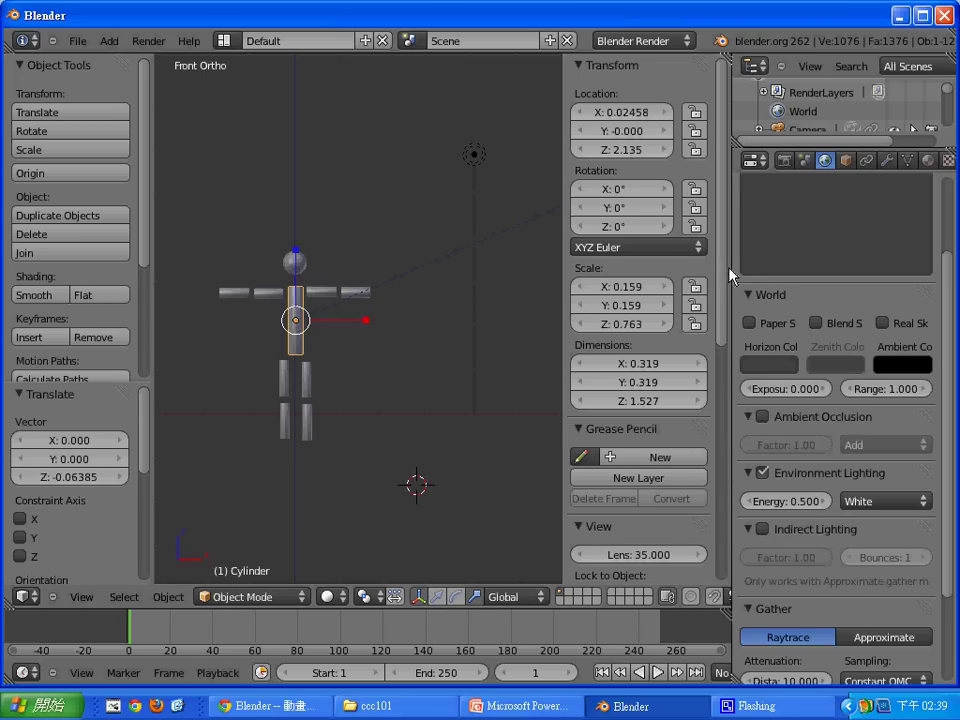
Give the torso a new material named Material.Wood.
{"action": "left_click_drag", "start_coordinate": [734, 262], "coordinate": [669, 254]}
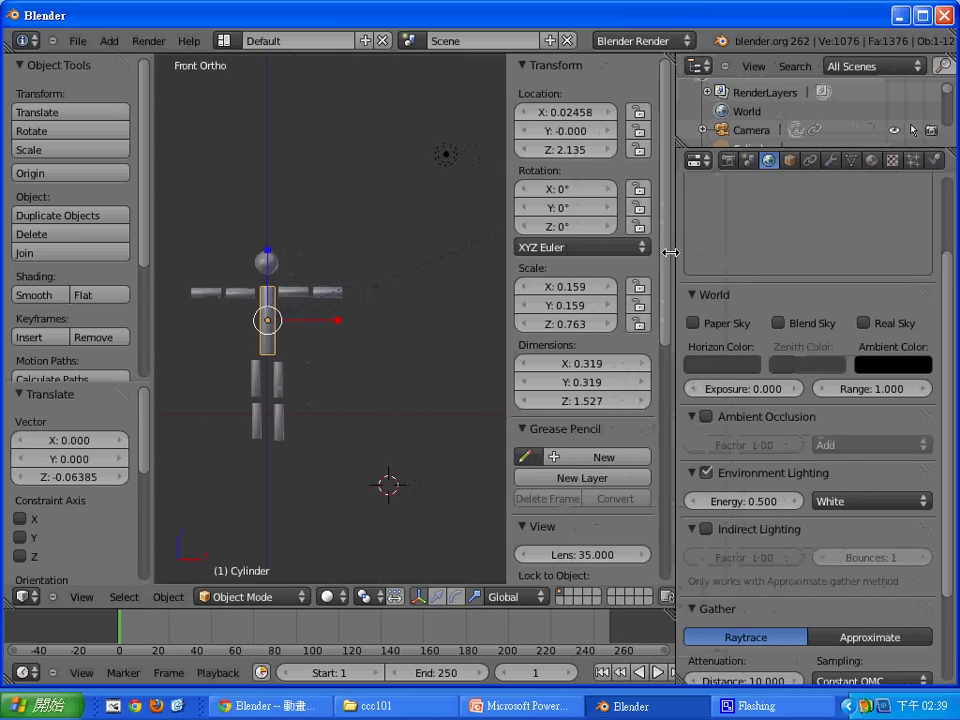
{"action": "left_click", "coordinate": [885, 160]}
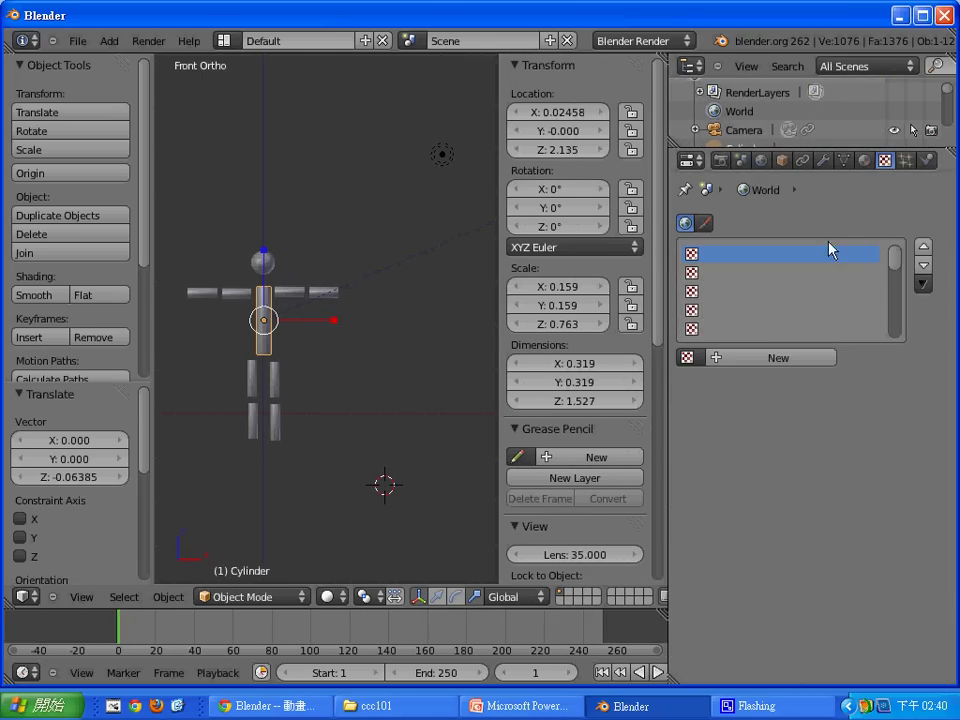
{"action": "left_click", "coordinate": [864, 163]}
{"action": "left_click", "coordinate": [769, 284]}
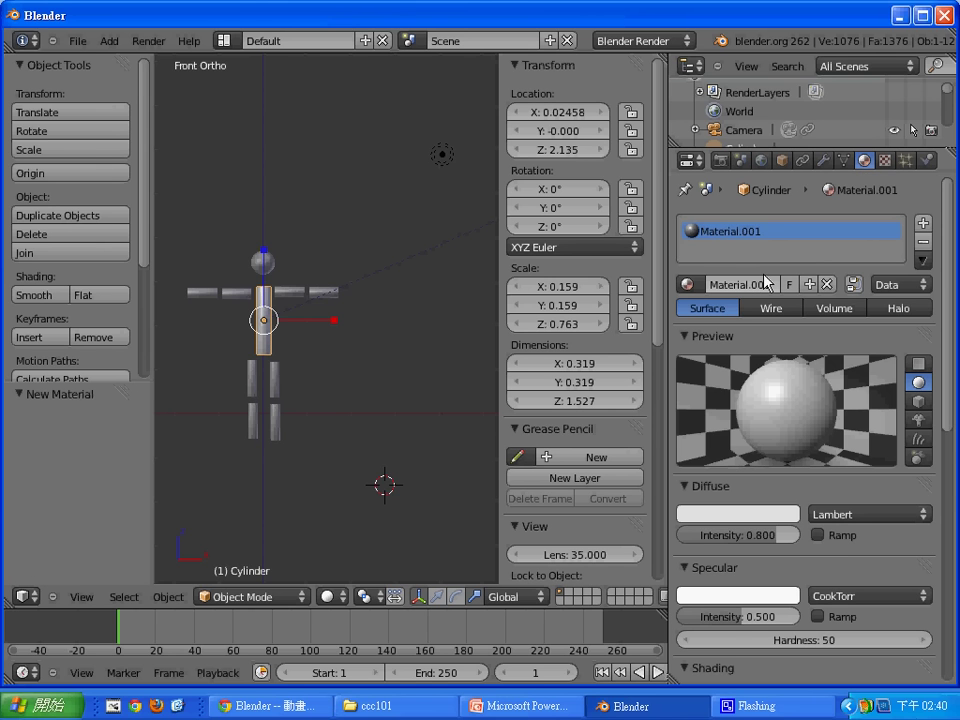
{"action": "left_click", "coordinate": [755, 277]}
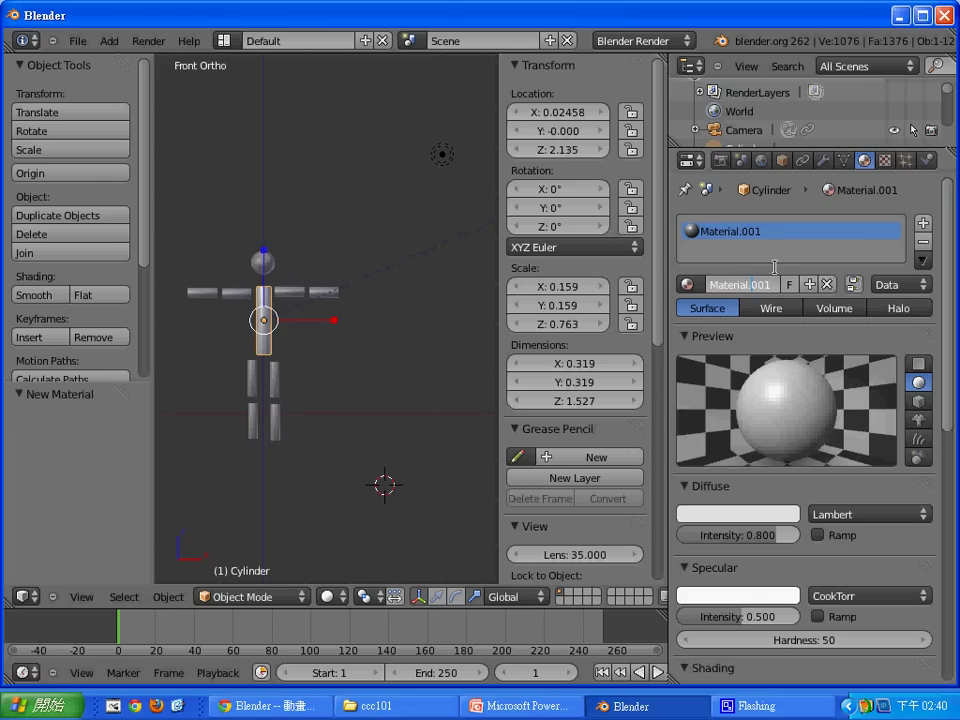
{"action": "key", "text": "BackSpace"}
{"action": "key", "text": "BackSpace"}
{"action": "key", "text": "BackSpace"}
{"action": "type", "text": "Wood"}
{"action": "key", "text": "Return"}
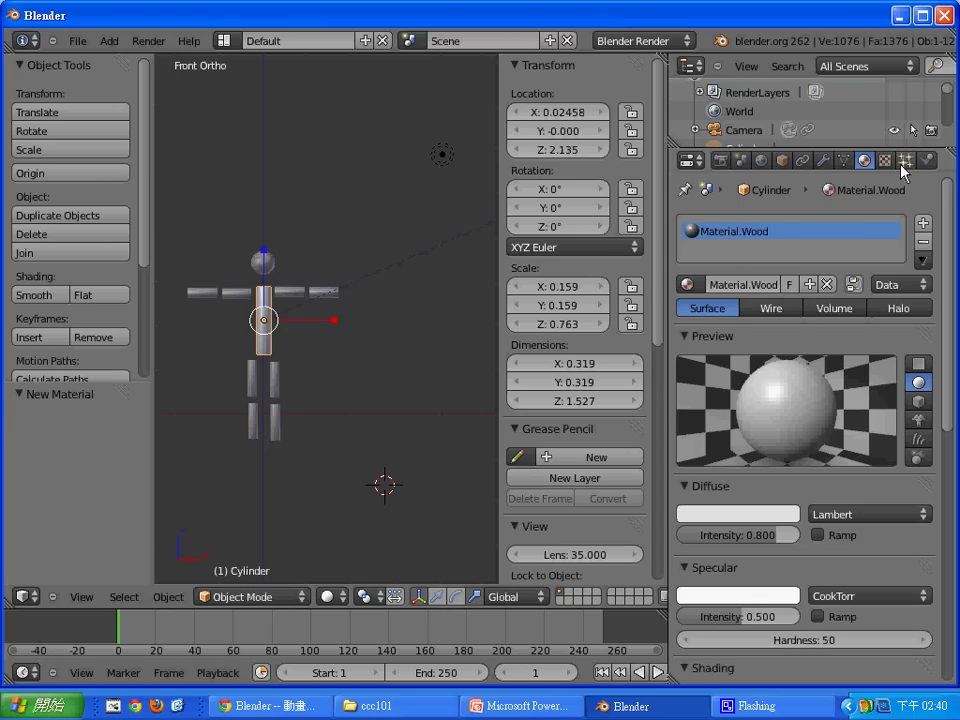
Add a new texture to Material.Wood with type Image or Movie.
{"action": "left_click", "coordinate": [885, 160]}
{"action": "left_click", "coordinate": [815, 360]}
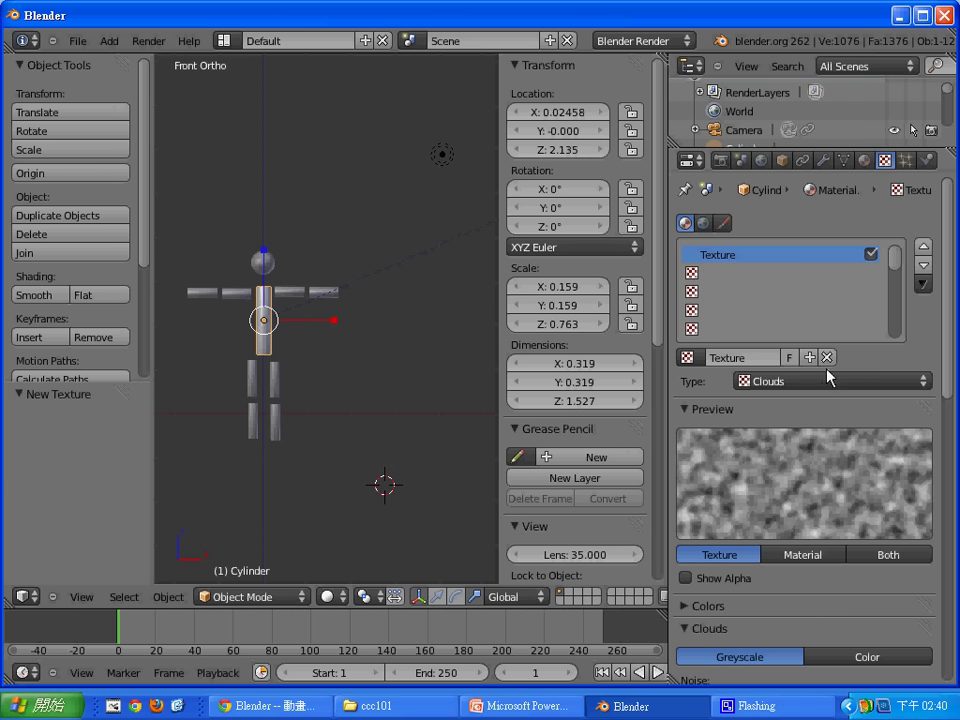
{"action": "left_click", "coordinate": [897, 381]}
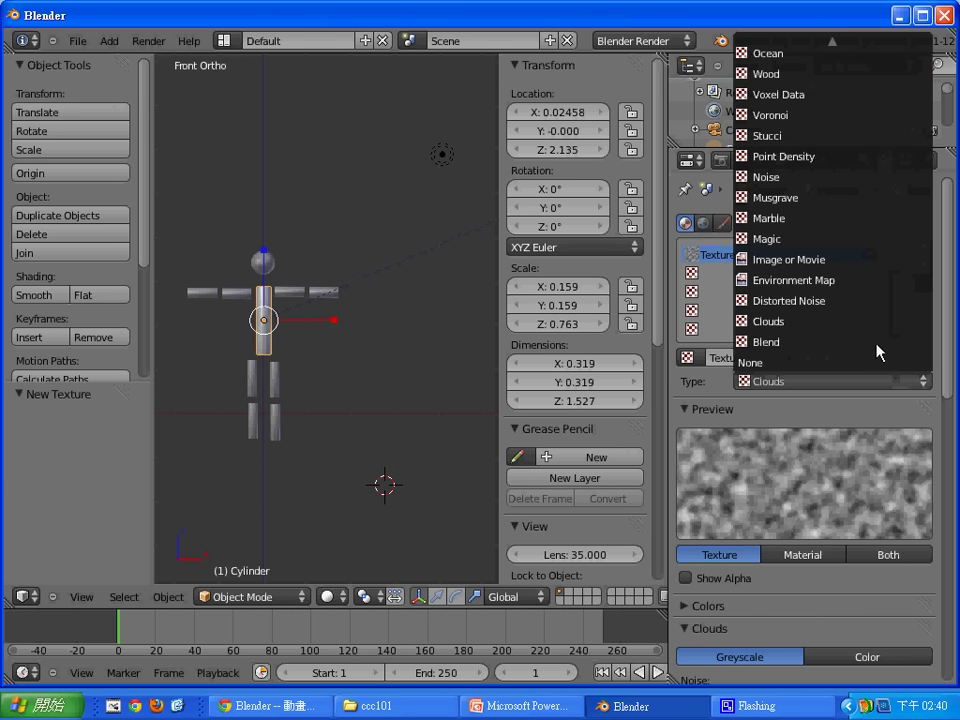
{"action": "left_click", "coordinate": [859, 260]}
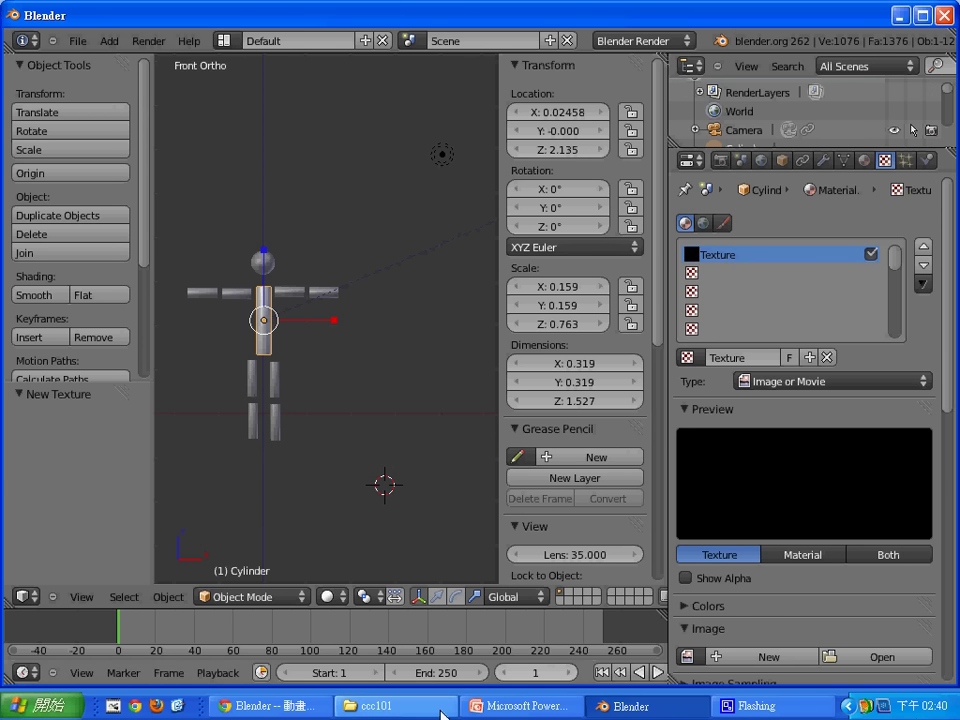
{"action": "left_click", "coordinate": [272, 704]}
Open the tutorial's material download page and follow the link to CGTextures.
{"action": "scroll", "coordinate": [236, 150], "scroll_direction": "down", "scroll_amount": 3}
{"action": "scroll", "coordinate": [236, 150], "scroll_direction": "down", "scroll_amount": 3}
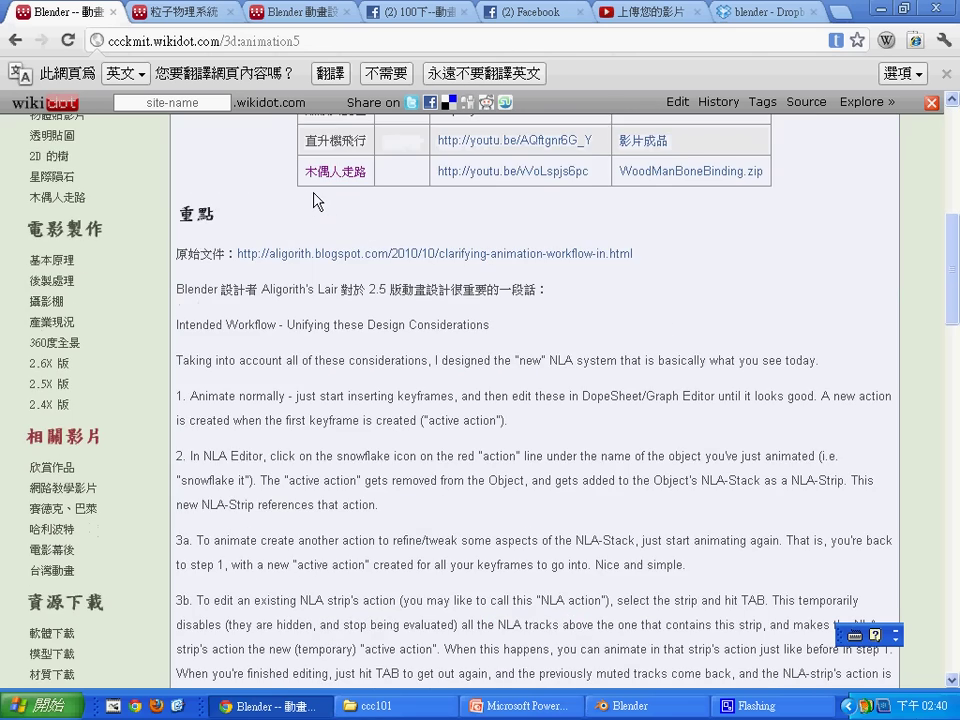
{"action": "scroll", "coordinate": [236, 150], "scroll_direction": "down", "scroll_amount": 1}
{"action": "scroll", "coordinate": [155, 393], "scroll_direction": "down", "scroll_amount": 2}
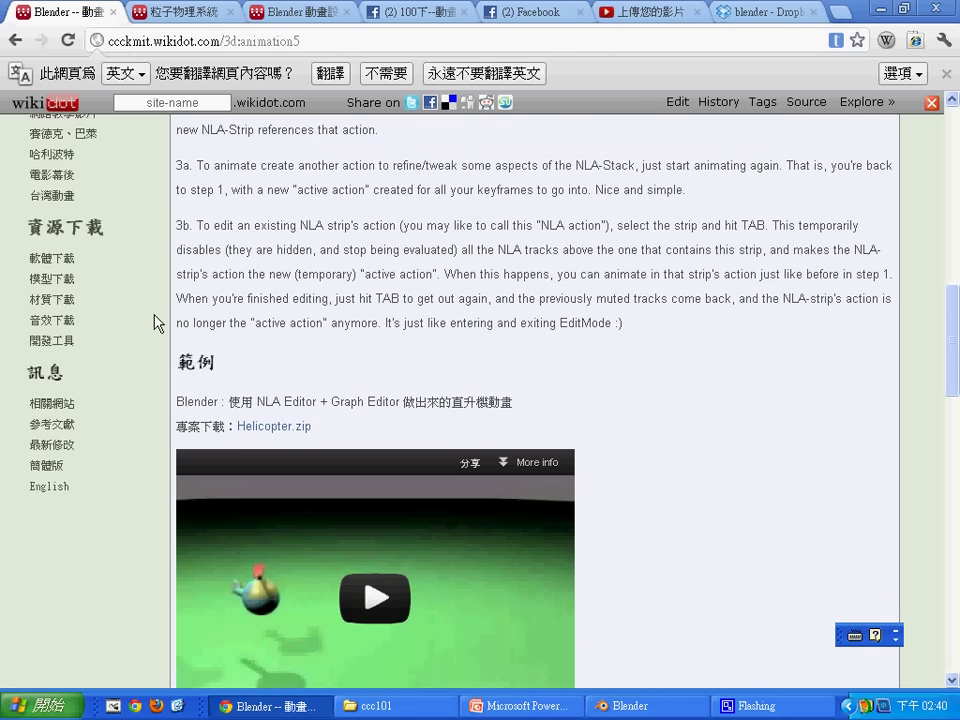
{"action": "scroll", "coordinate": [150, 330], "scroll_direction": "up", "scroll_amount": 1}
{"action": "scroll", "coordinate": [150, 330], "scroll_direction": "up", "scroll_amount": 4}
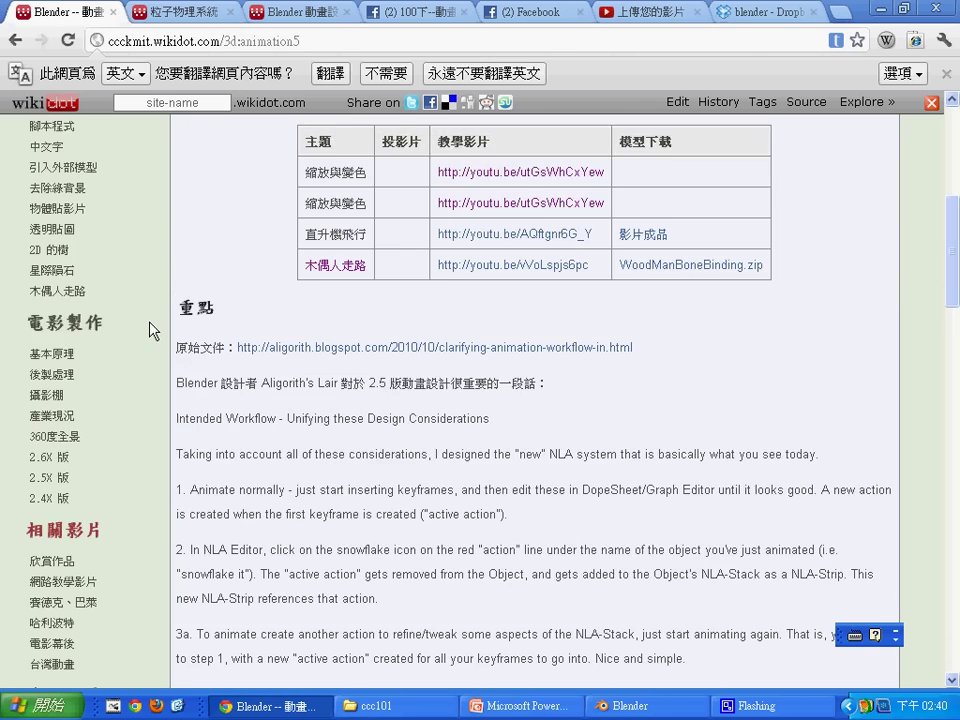
{"action": "scroll", "coordinate": [150, 328], "scroll_direction": "up", "scroll_amount": 1}
{"action": "scroll", "coordinate": [148, 326], "scroll_direction": "up", "scroll_amount": 1}
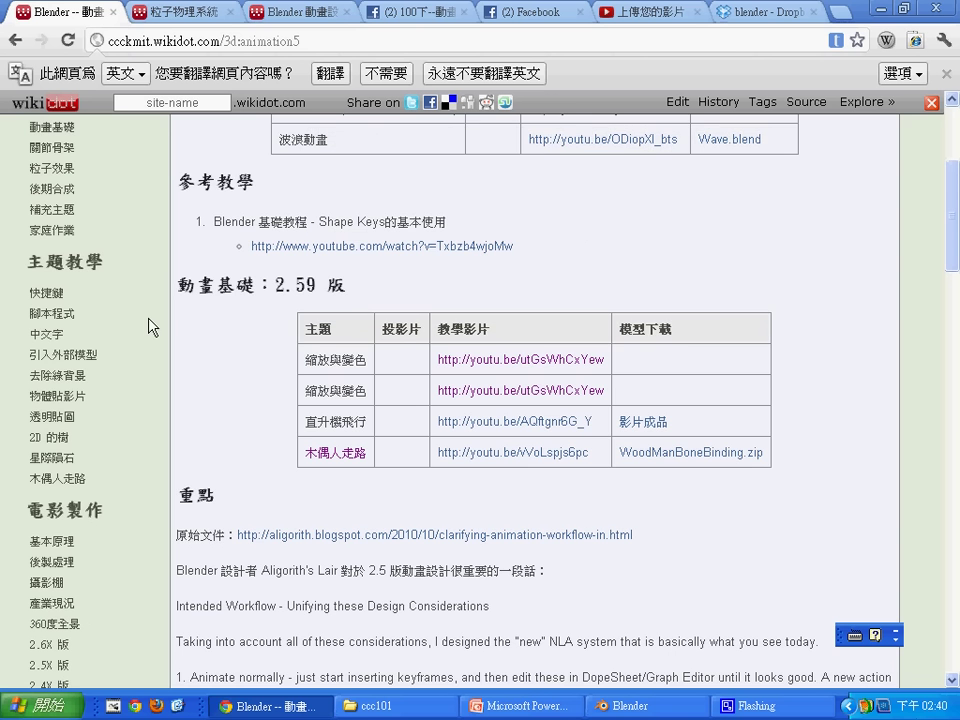
{"action": "scroll", "coordinate": [70, 434], "scroll_direction": "down", "scroll_amount": 2}
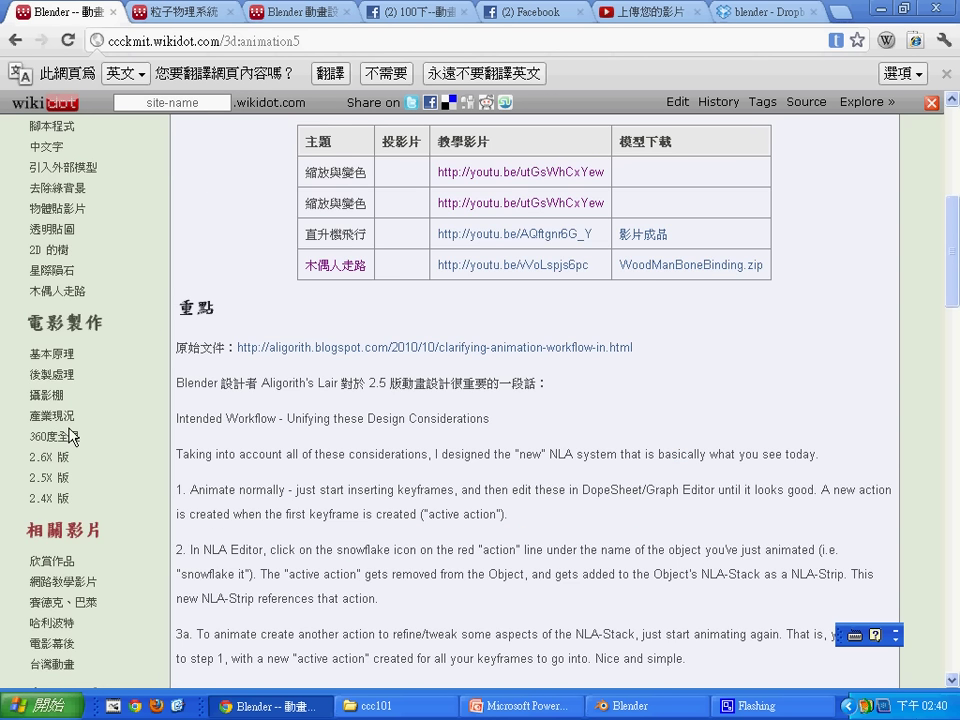
{"action": "scroll", "coordinate": [70, 434], "scroll_direction": "down", "scroll_amount": 2}
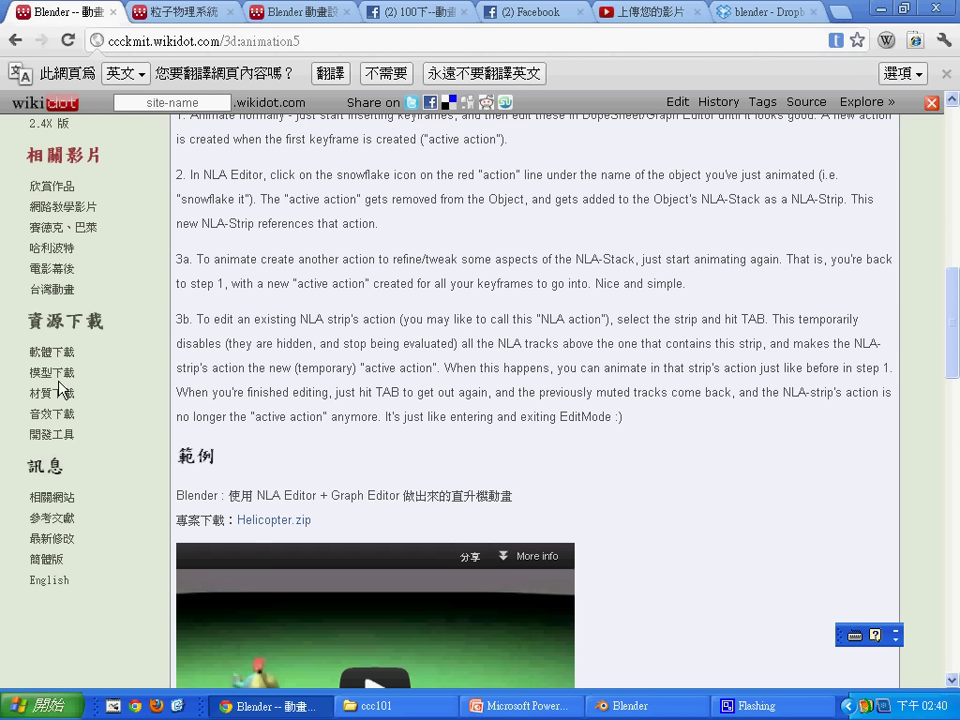
{"action": "left_click", "coordinate": [55, 393]}
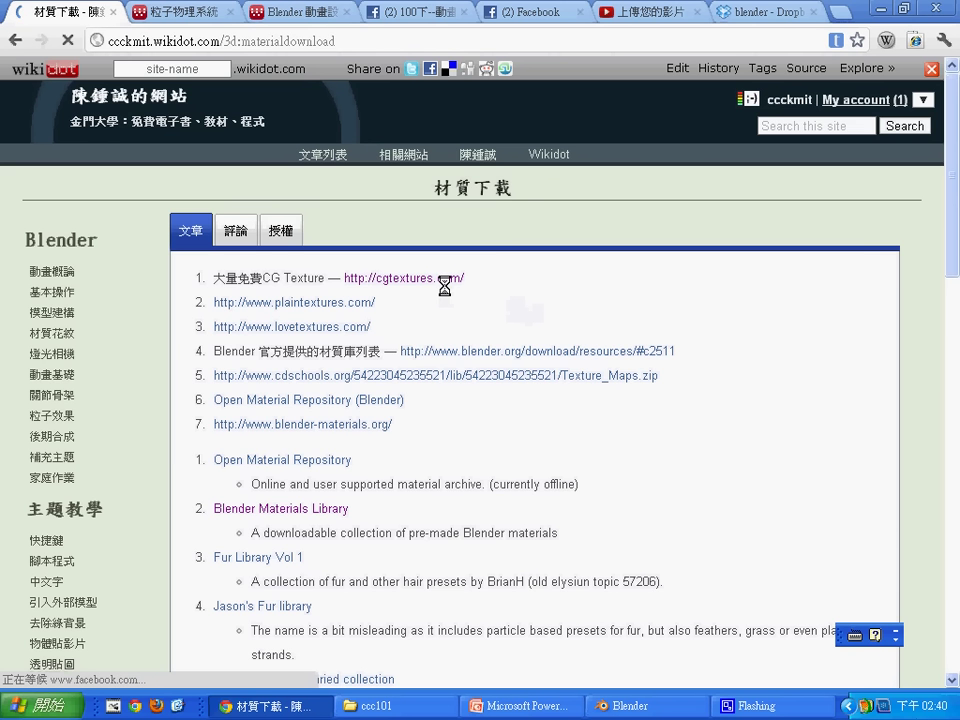
{"action": "left_click", "coordinate": [444, 281]}
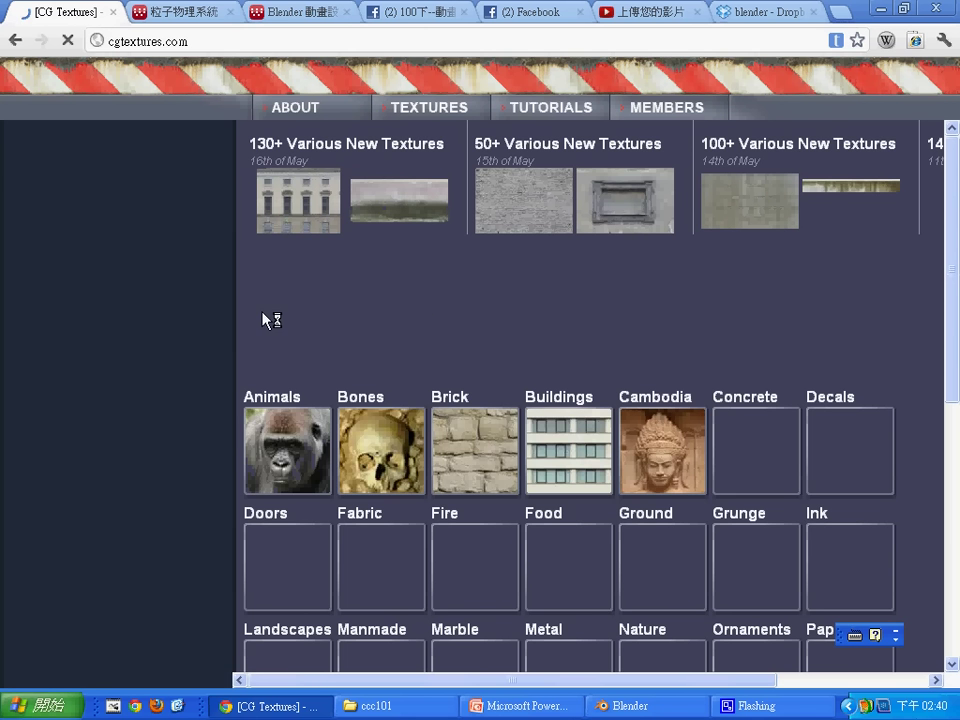
Browse CGTextures to Wood > Fine Wood and open the WoodFine0007 texture page.
{"action": "scroll", "coordinate": [150, 366], "scroll_direction": "down", "scroll_amount": 3}
{"action": "scroll", "coordinate": [150, 400], "scroll_direction": "down", "scroll_amount": 3}
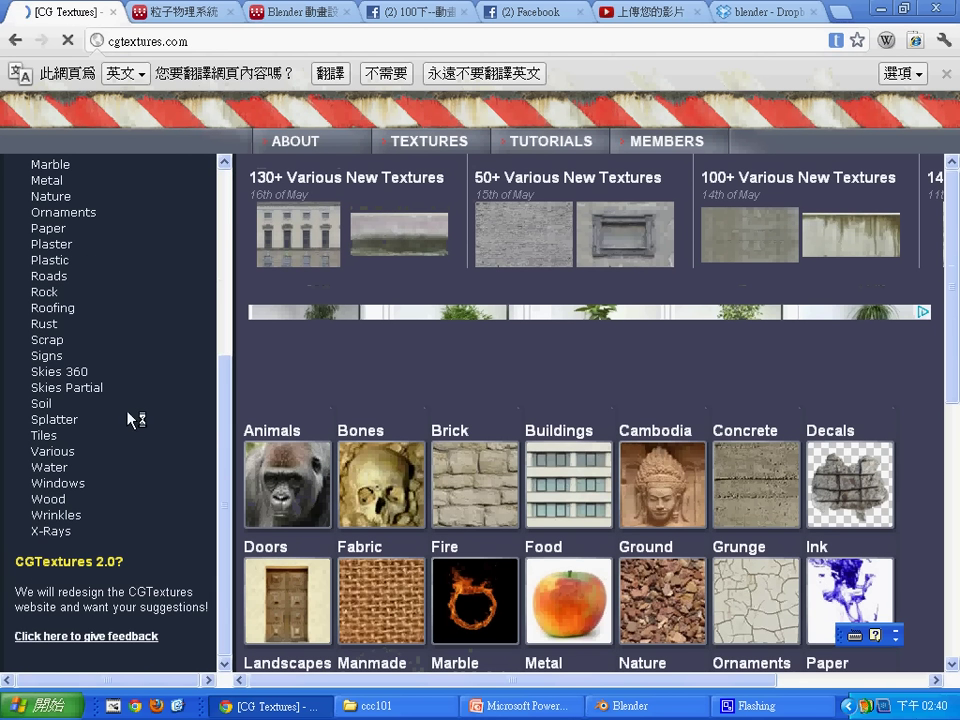
{"action": "left_click", "coordinate": [47, 500]}
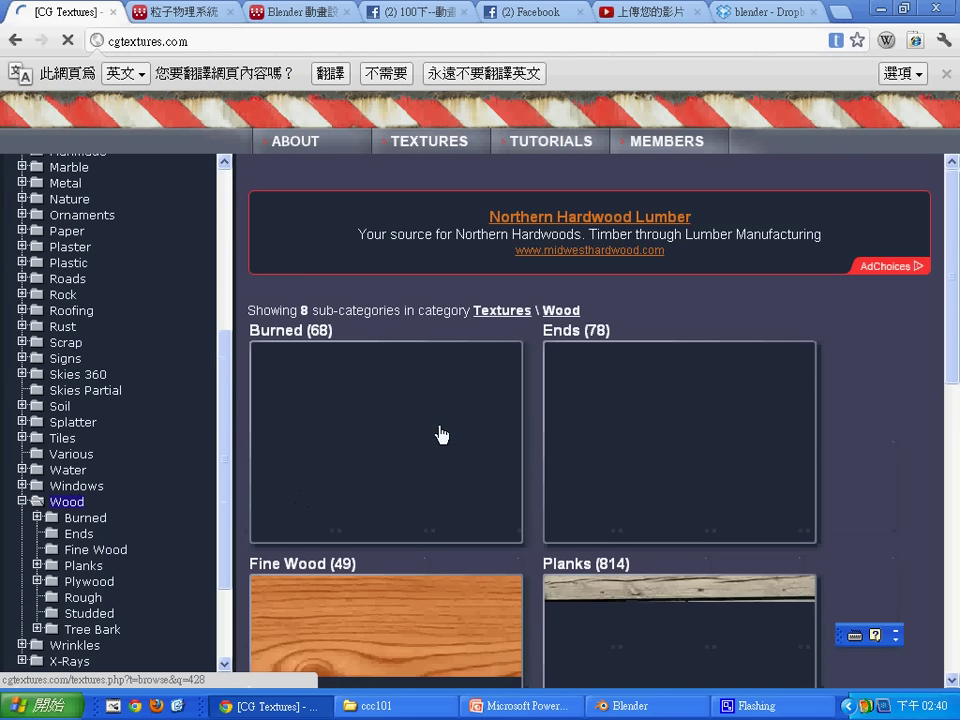
{"action": "scroll", "coordinate": [480, 430], "scroll_direction": "down", "scroll_amount": 2}
{"action": "left_click", "coordinate": [415, 476]}
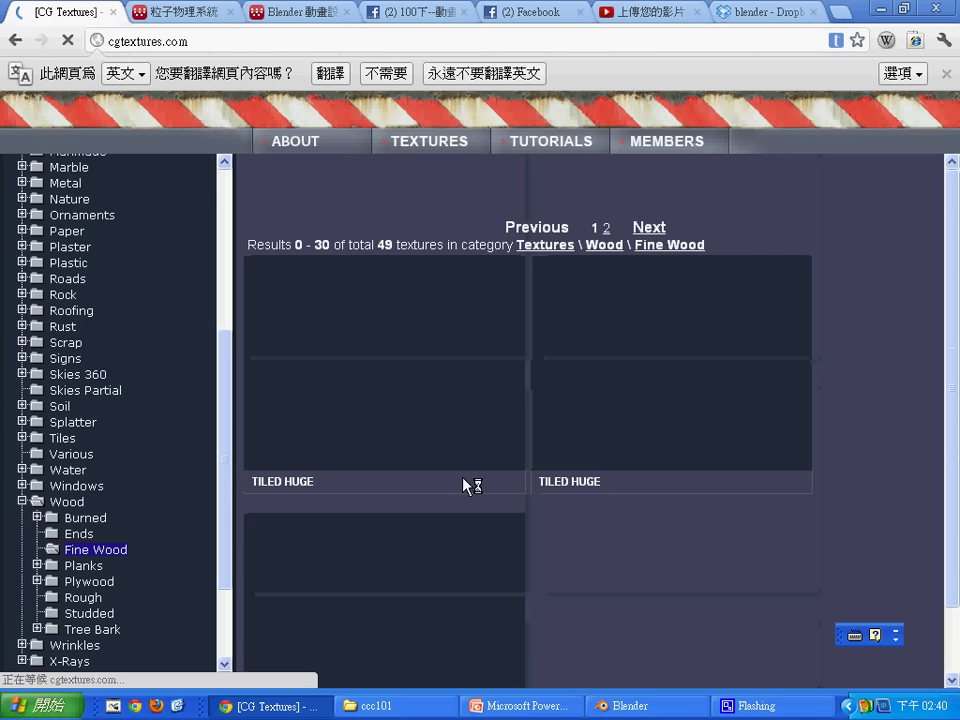
{"action": "scroll", "coordinate": [497, 445], "scroll_direction": "down", "scroll_amount": 2}
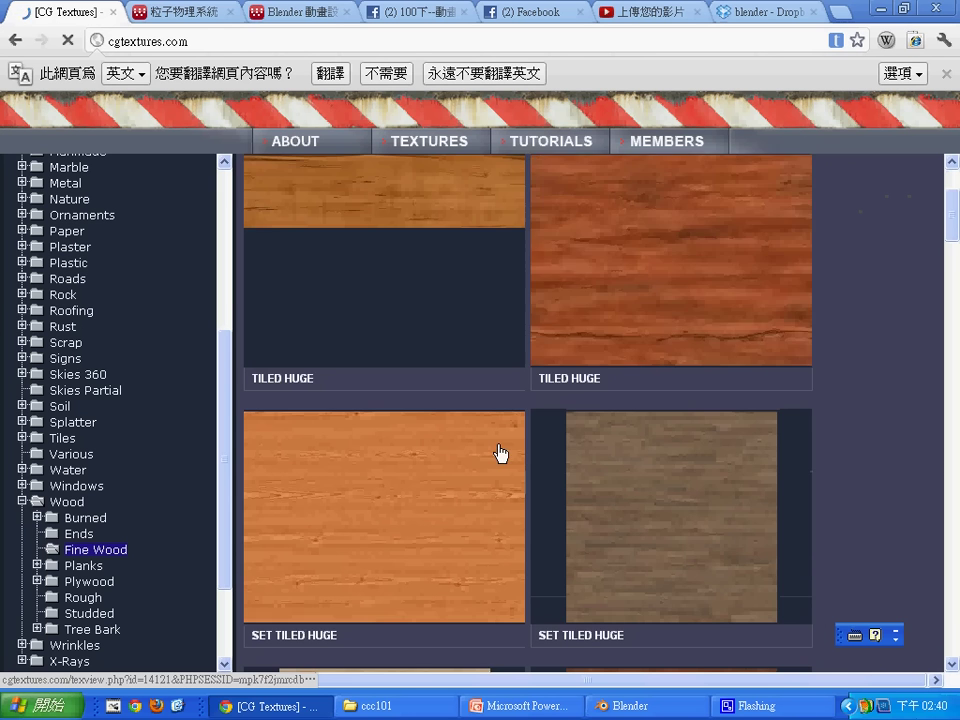
{"action": "scroll", "coordinate": [499, 452], "scroll_direction": "up", "scroll_amount": 2}
{"action": "scroll", "coordinate": [499, 452], "scroll_direction": "down", "scroll_amount": 2}
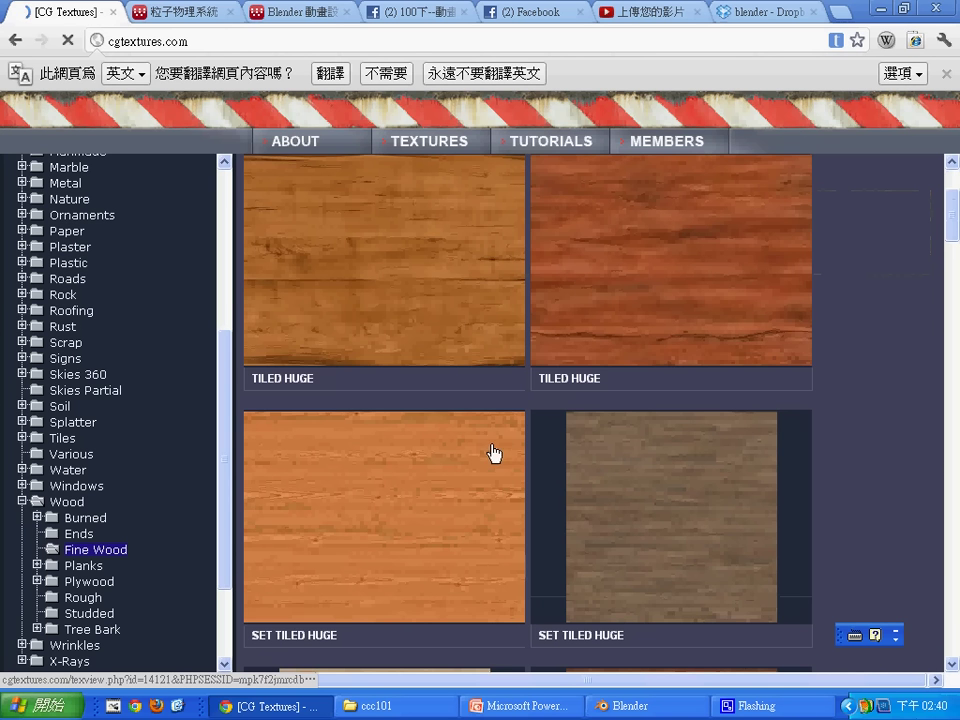
{"action": "left_click", "coordinate": [391, 291]}
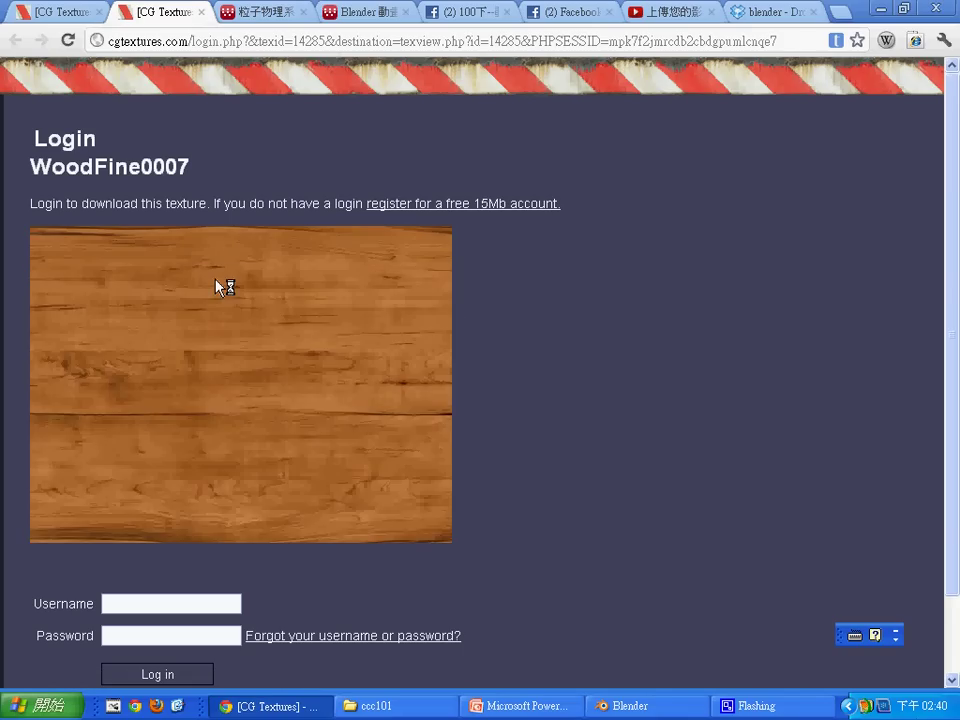
Save the wood image as WoodFine0007_thumbhuge.jpg in a new BlenderHomeWorks\Woodman folder.
{"action": "right_click", "coordinate": [216, 282]}
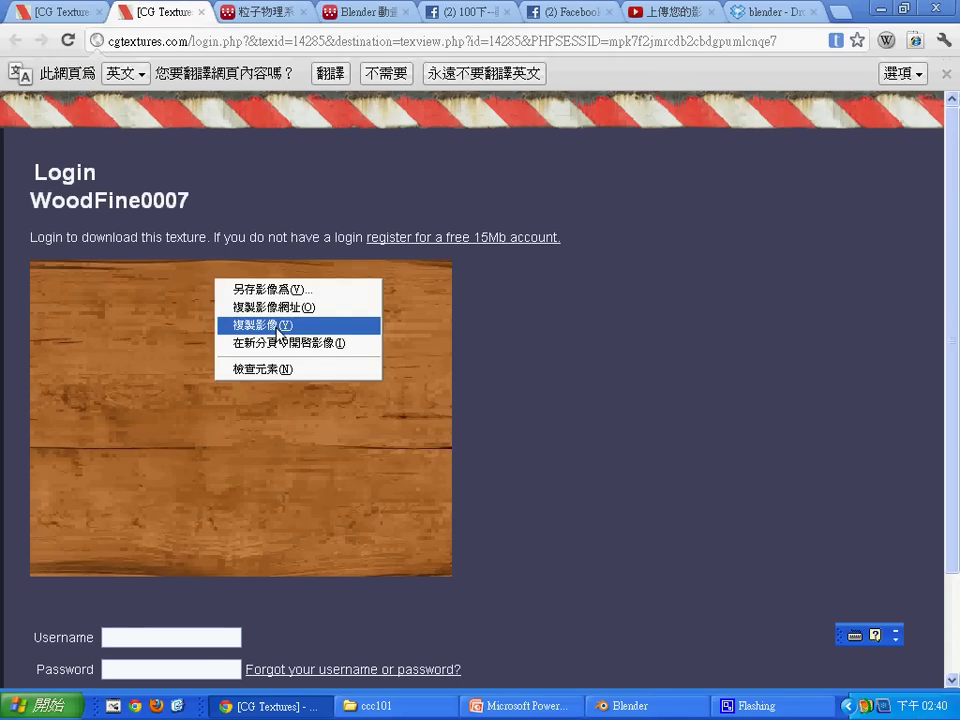
{"action": "left_click", "coordinate": [273, 295]}
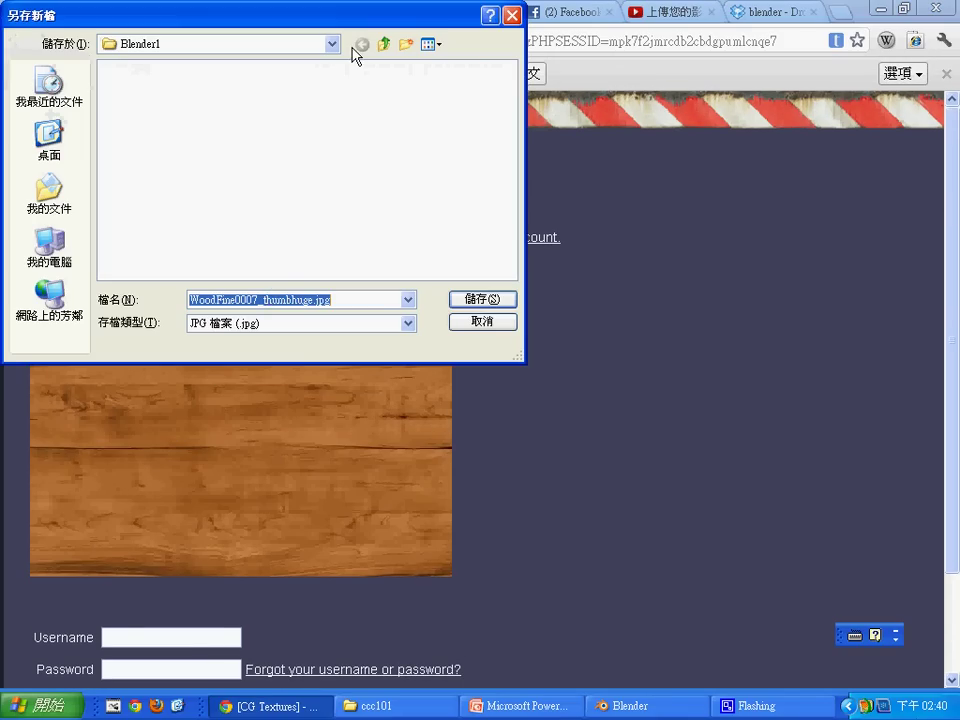
{"action": "left_click", "coordinate": [331, 44]}
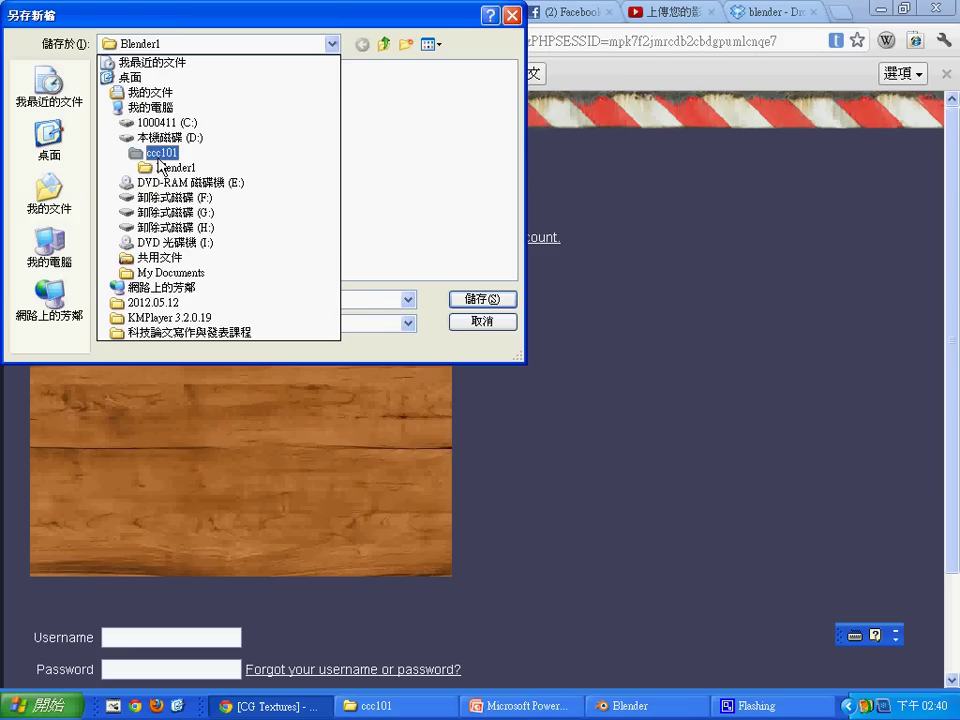
{"action": "left_click", "coordinate": [160, 152]}
{"action": "double_click", "coordinate": [168, 181]}
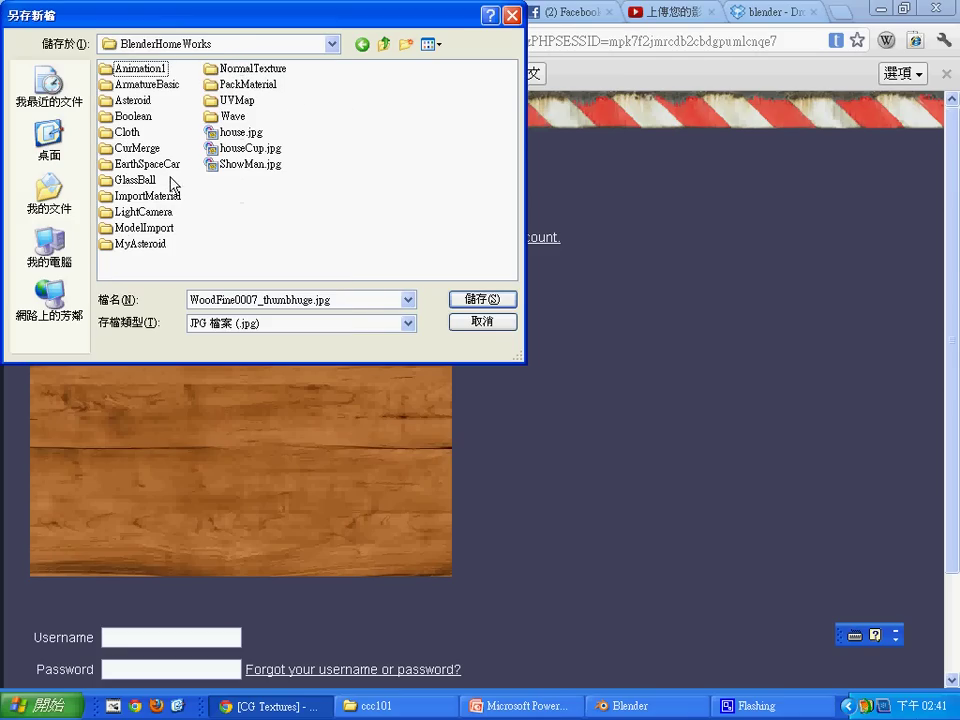
{"action": "left_click", "coordinate": [407, 46]}
{"action": "type", "text": "Wood"}
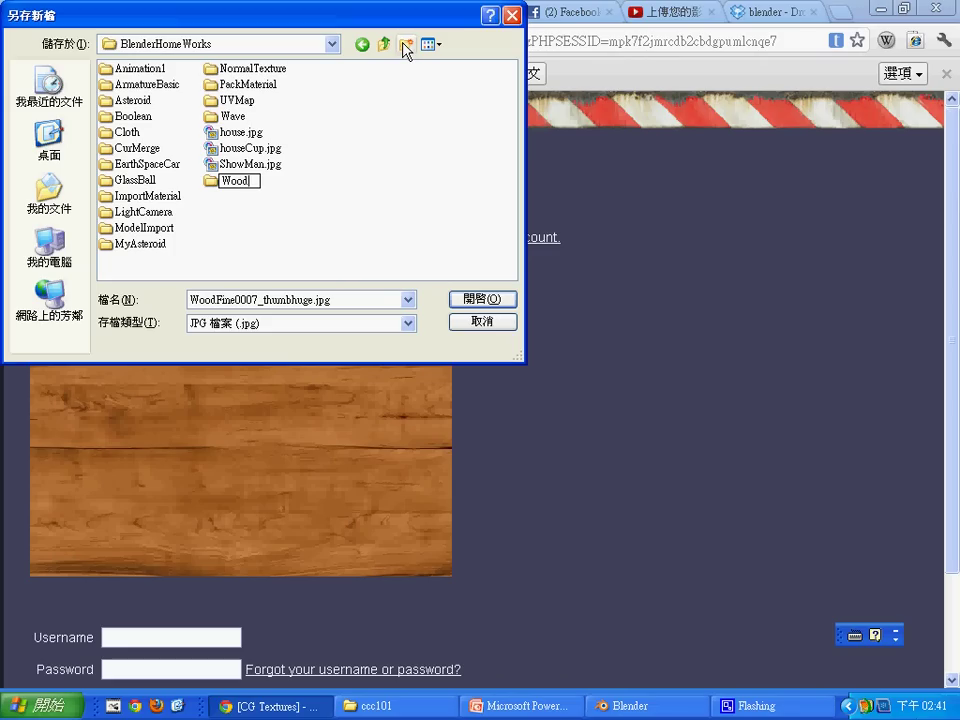
{"action": "type", "text": "man"}
{"action": "key", "text": "Return"}
{"action": "double_click", "coordinate": [242, 181]}
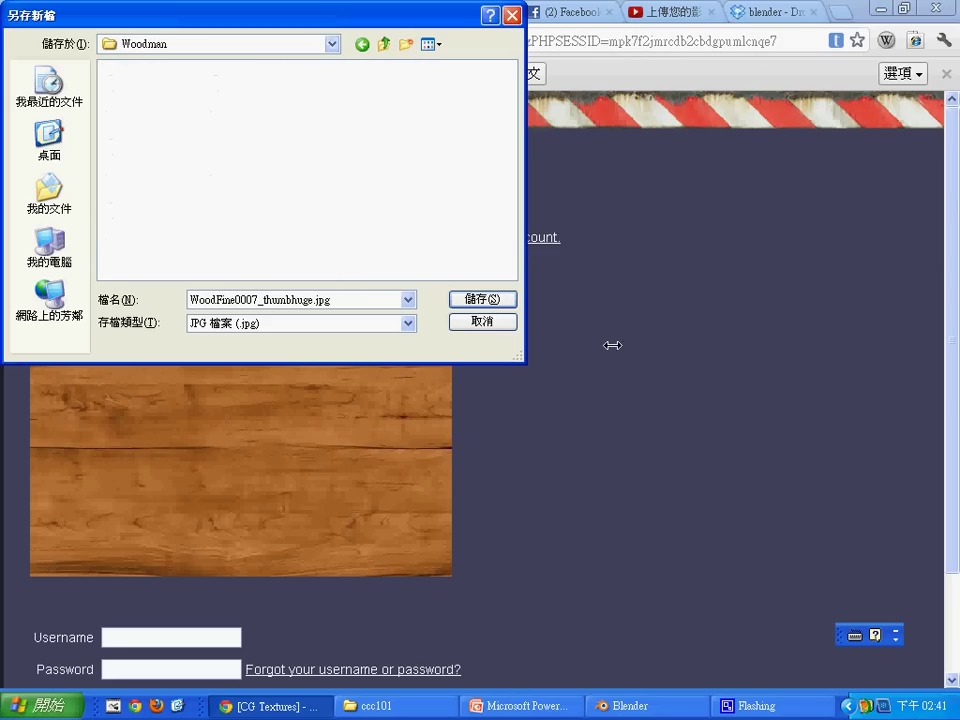
{"action": "left_click", "coordinate": [489, 302]}
{"action": "scroll", "coordinate": [555, 470], "scroll_direction": "down", "scroll_amount": 1}
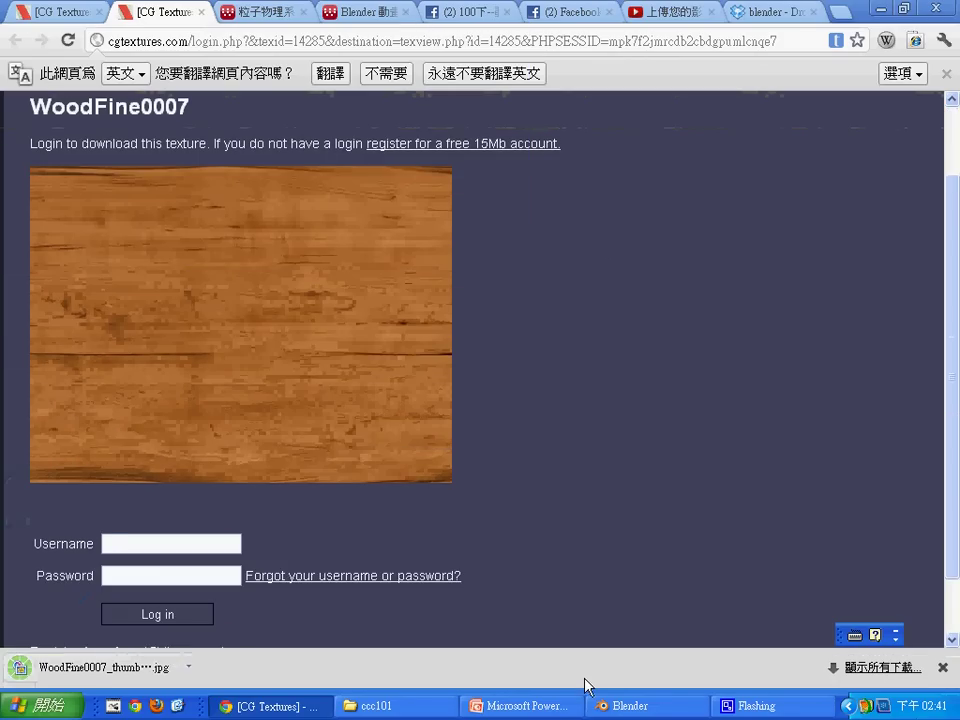
{"action": "left_click", "coordinate": [681, 709]}
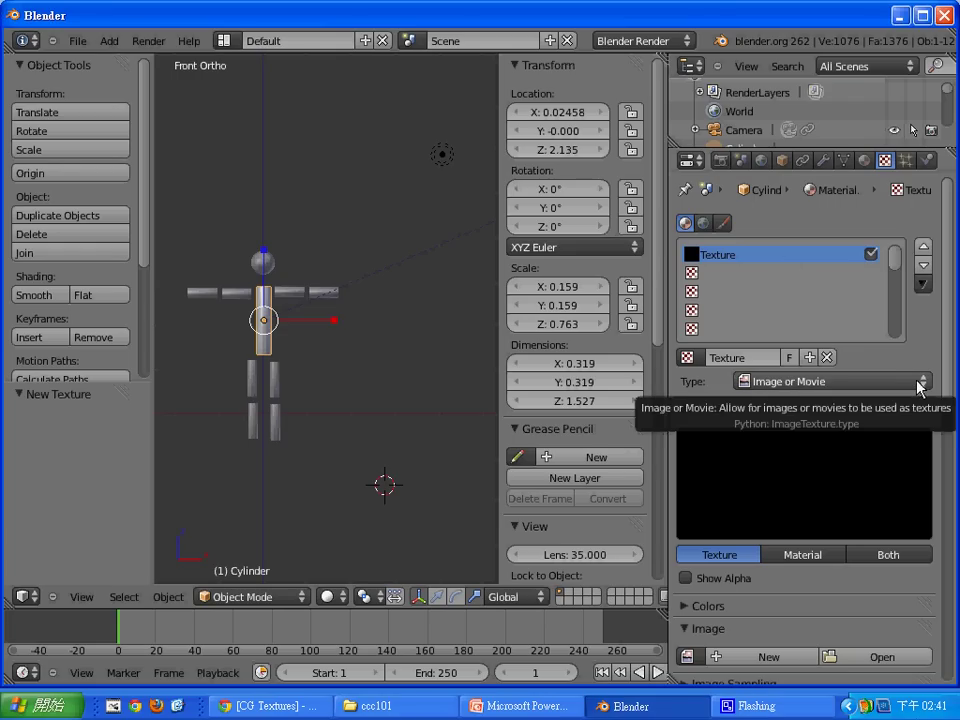
Save the scene as Woodman.blend in the BlenderHomeWorks\Woodman folder.
{"action": "left_click", "coordinate": [75, 41]}
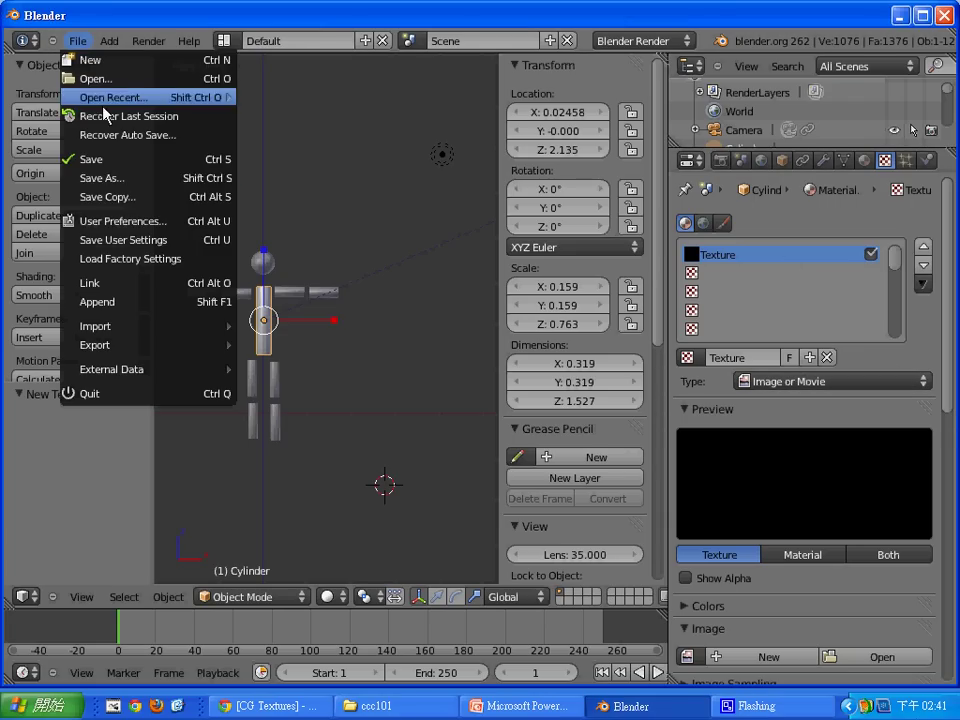
{"action": "left_click", "coordinate": [128, 162]}
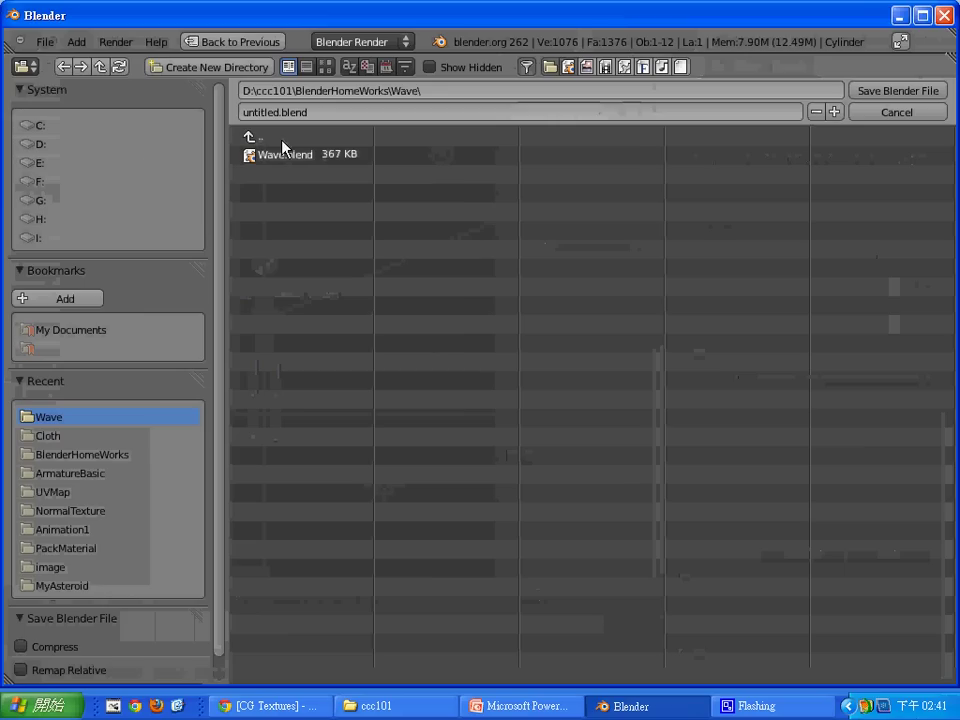
{"action": "left_click", "coordinate": [252, 137]}
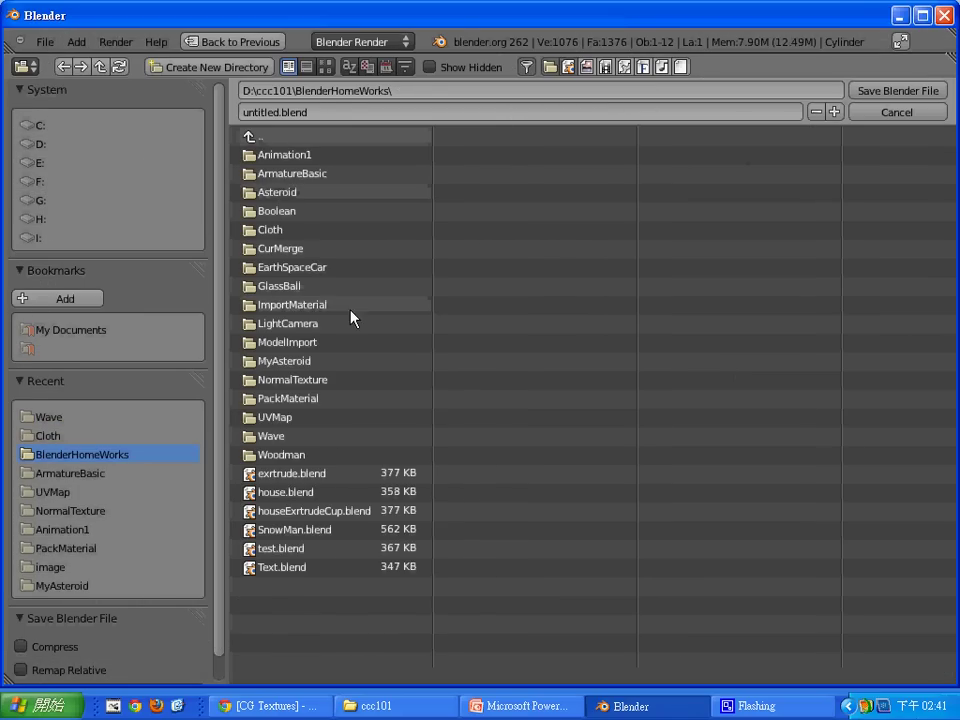
{"action": "left_click", "coordinate": [326, 454]}
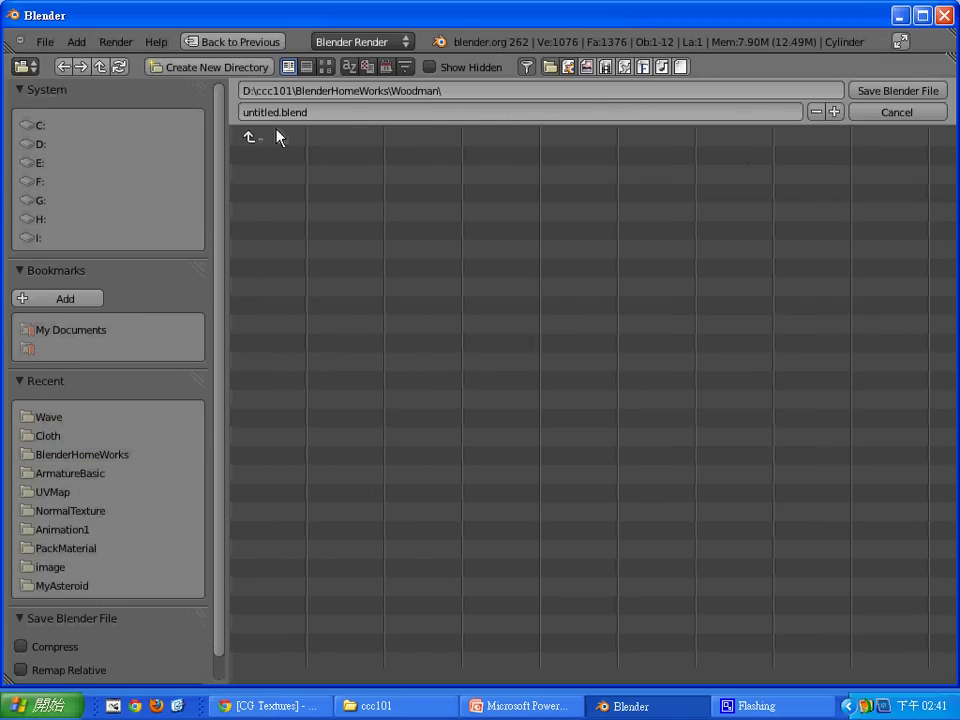
{"action": "left_click", "coordinate": [300, 112]}
{"action": "double_click", "coordinate": [305, 111]}
{"action": "key", "text": "ctrl+a"}
{"action": "type", "text": "Woo"}
{"action": "type", "text": "dman"}
{"action": "key", "text": "Return"}
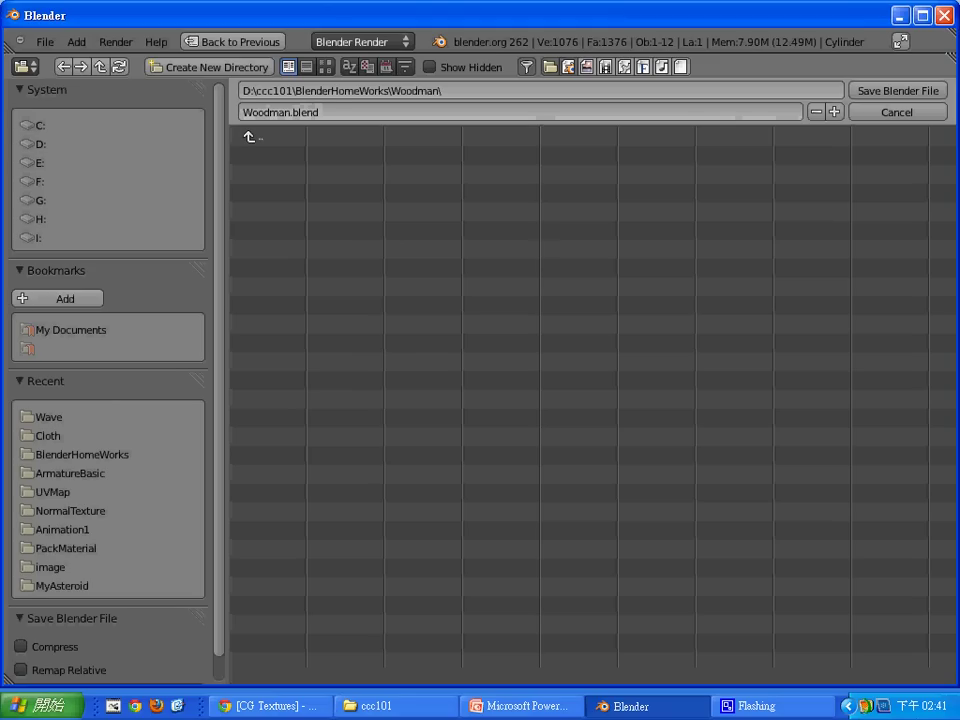
{"action": "left_click", "coordinate": [893, 91]}
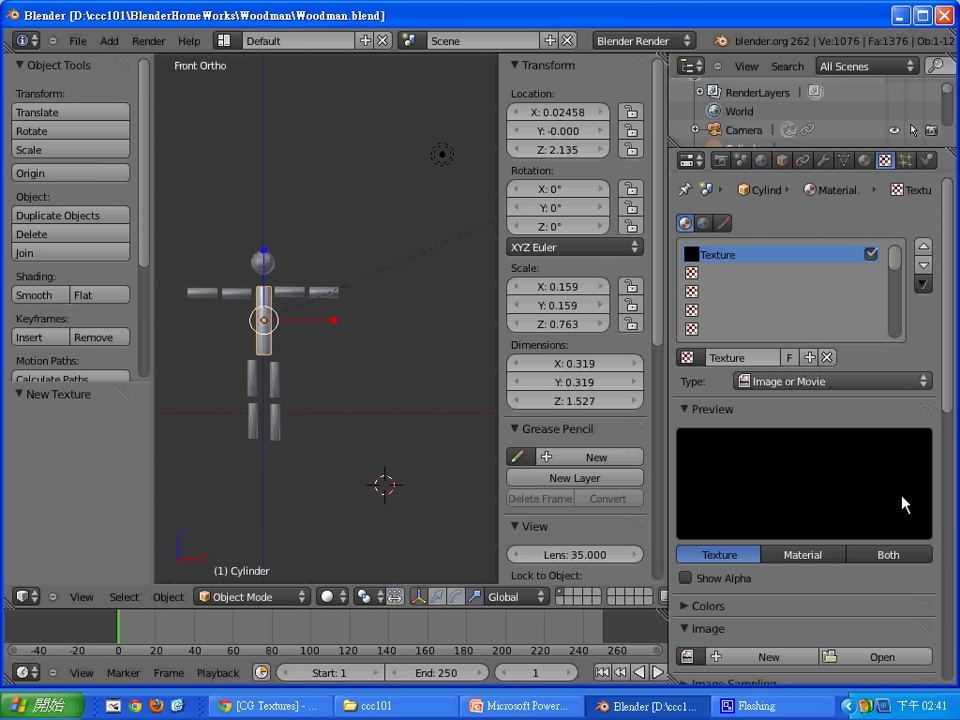
Load WoodFine0007_thumbhuge.jpg as the torso's texture image and test-render the wood grain.
{"action": "left_click", "coordinate": [888, 658]}
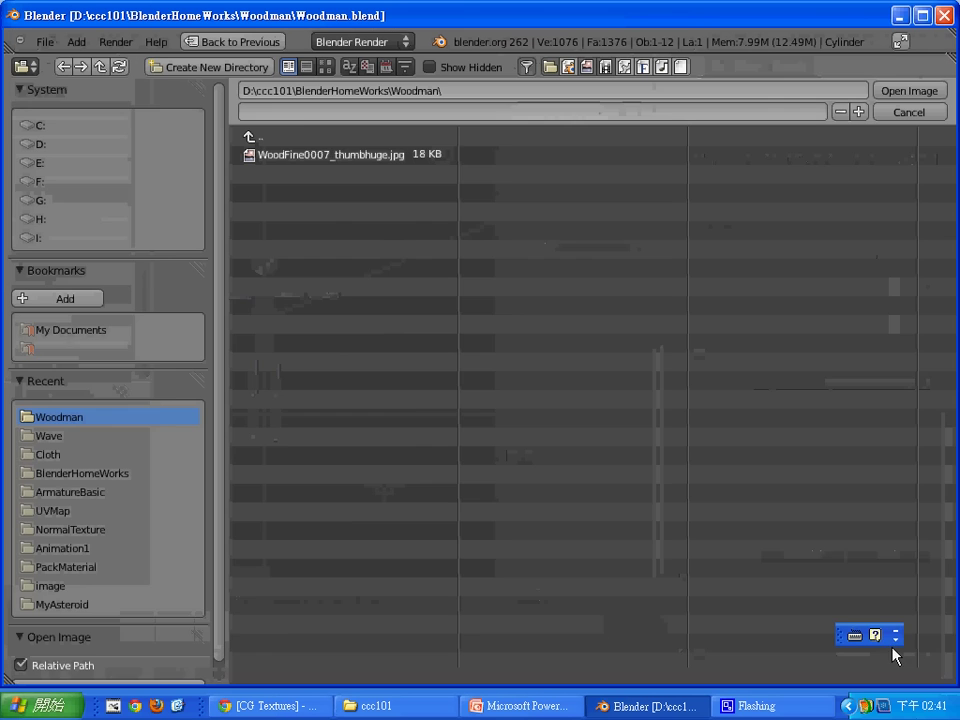
{"action": "left_click", "coordinate": [387, 158]}
{"action": "left_click", "coordinate": [908, 92]}
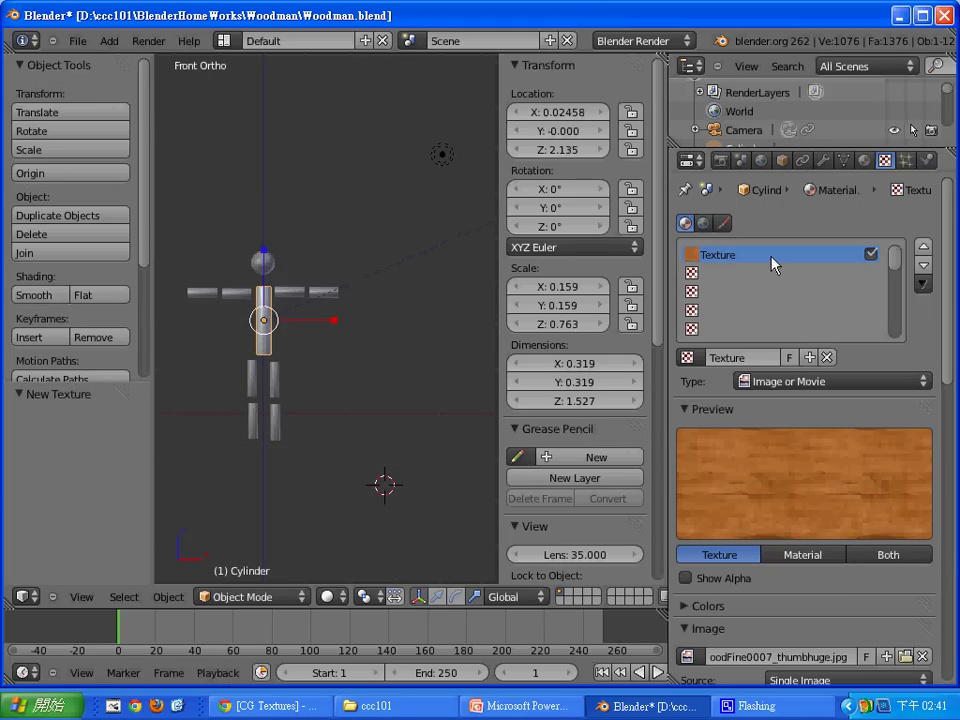
{"action": "left_click", "coordinate": [863, 160]}
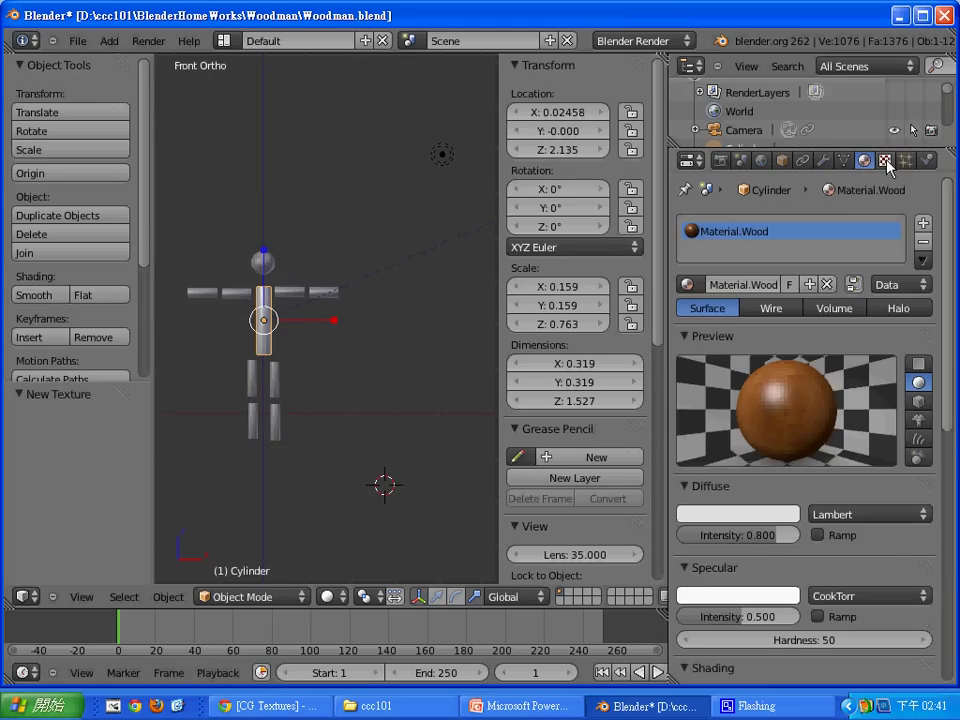
{"action": "left_click", "coordinate": [884, 160]}
{"action": "key", "text": "F12"}
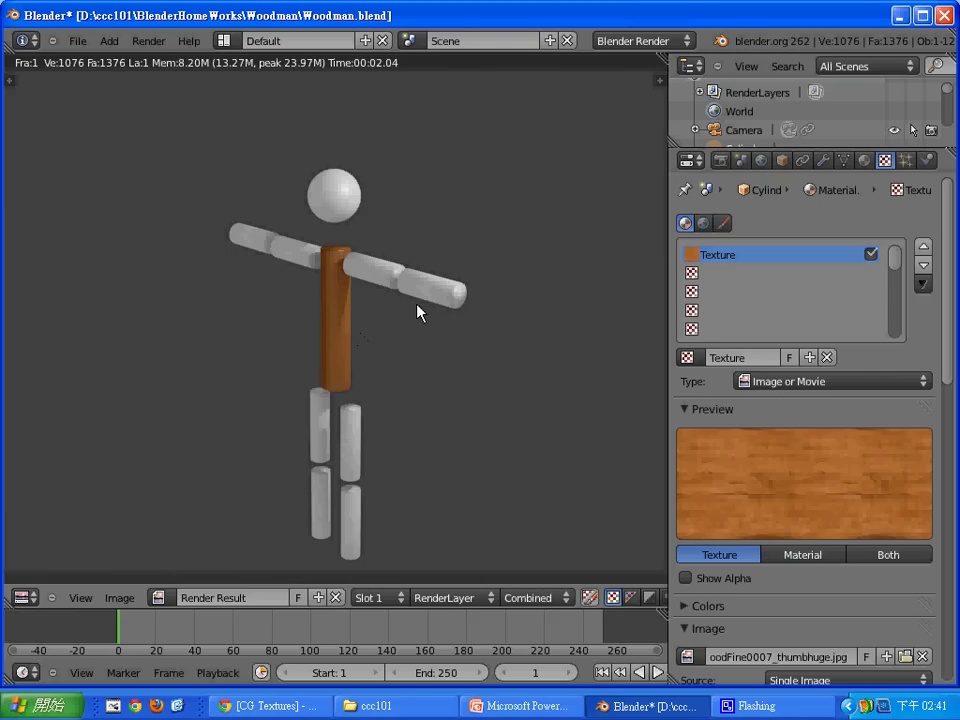
{"action": "key", "text": "Escape"}
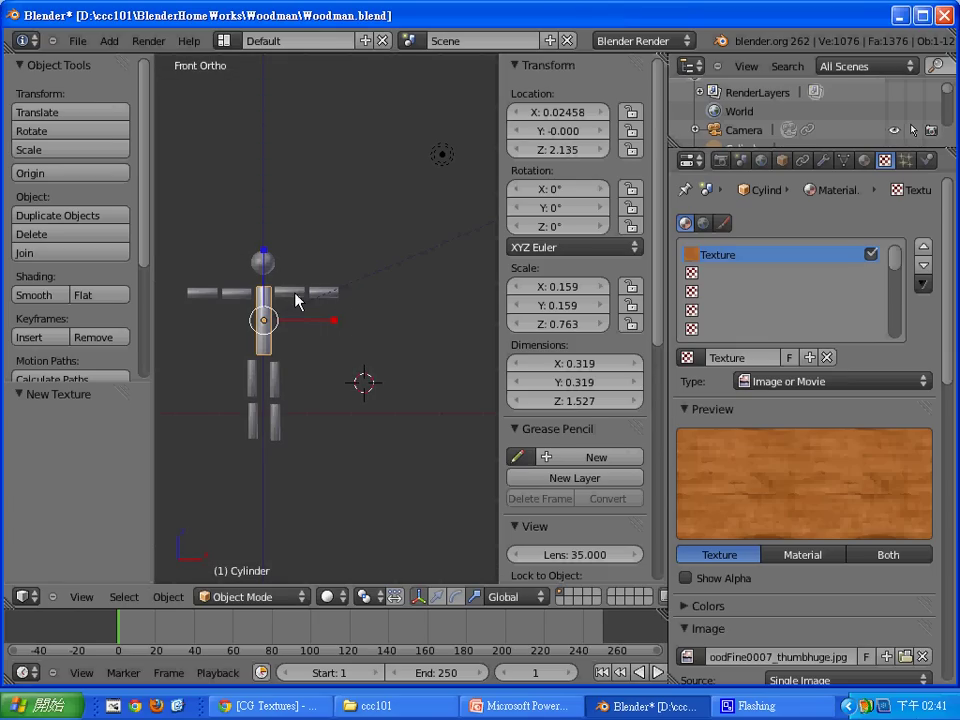
Assign Material.Wood to the inner right-arm cylinder.
{"action": "right_click", "coordinate": [324, 293]}
{"action": "left_click", "coordinate": [685, 223]}
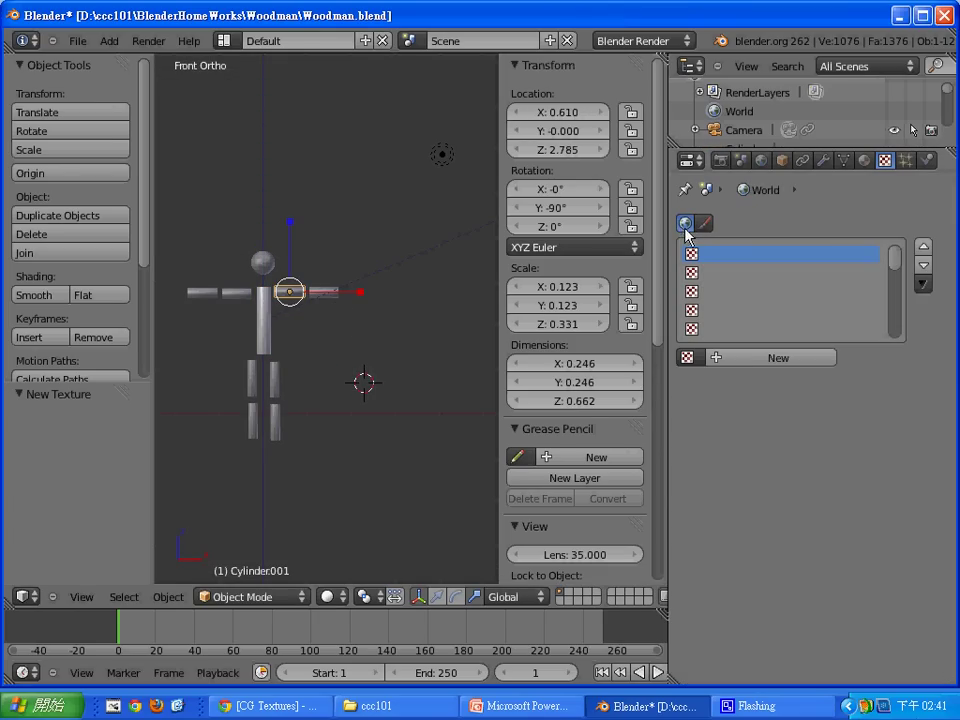
{"action": "right_click", "coordinate": [324, 293]}
{"action": "right_click", "coordinate": [287, 294]}
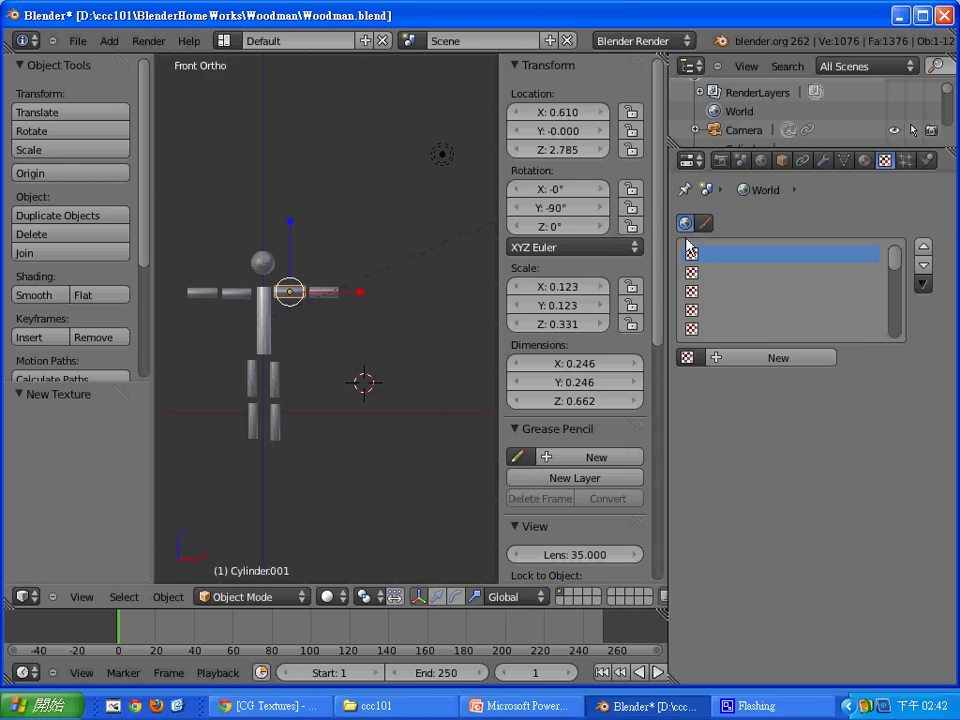
{"action": "left_click", "coordinate": [866, 163]}
{"action": "left_click", "coordinate": [687, 285]}
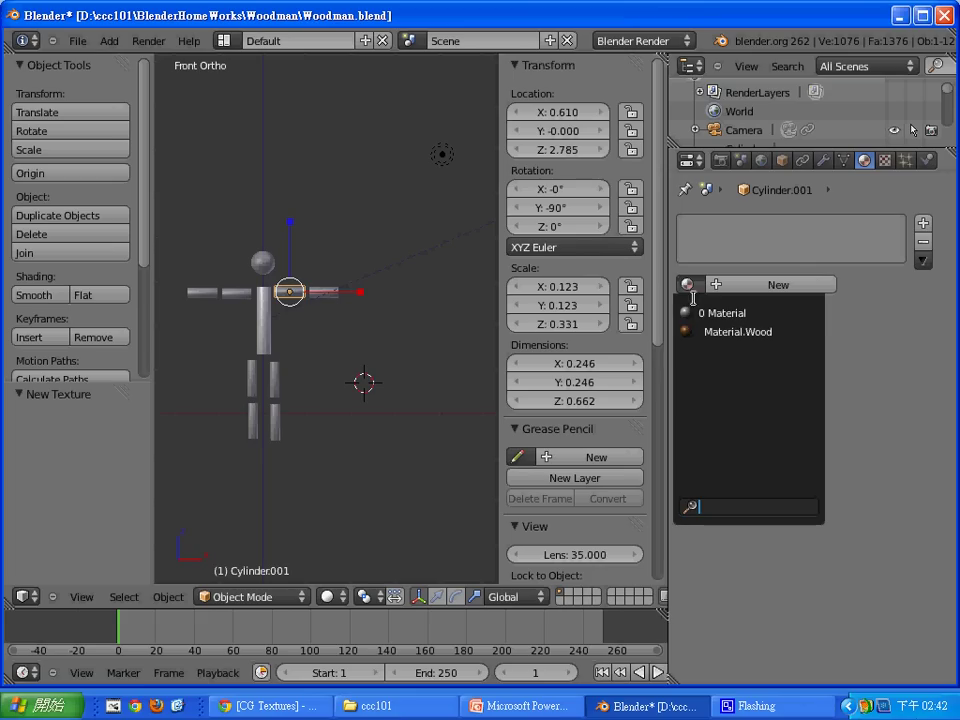
{"action": "left_click", "coordinate": [740, 331]}
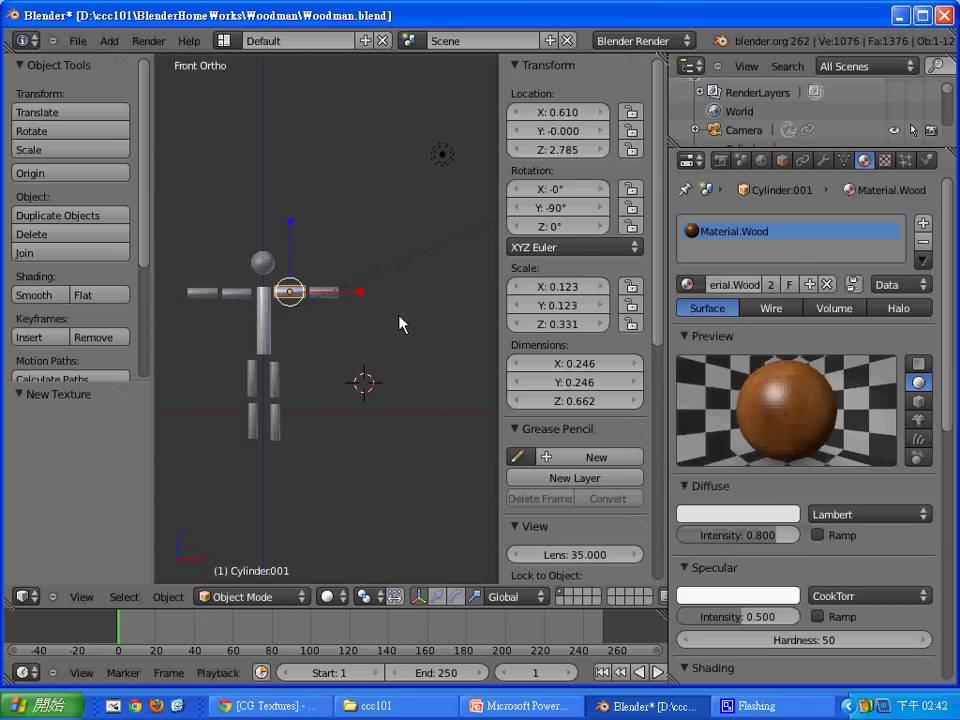
Assign Material.Wood to the outer right-arm piece and both pieces of one leg.
{"action": "right_click", "coordinate": [325, 292]}
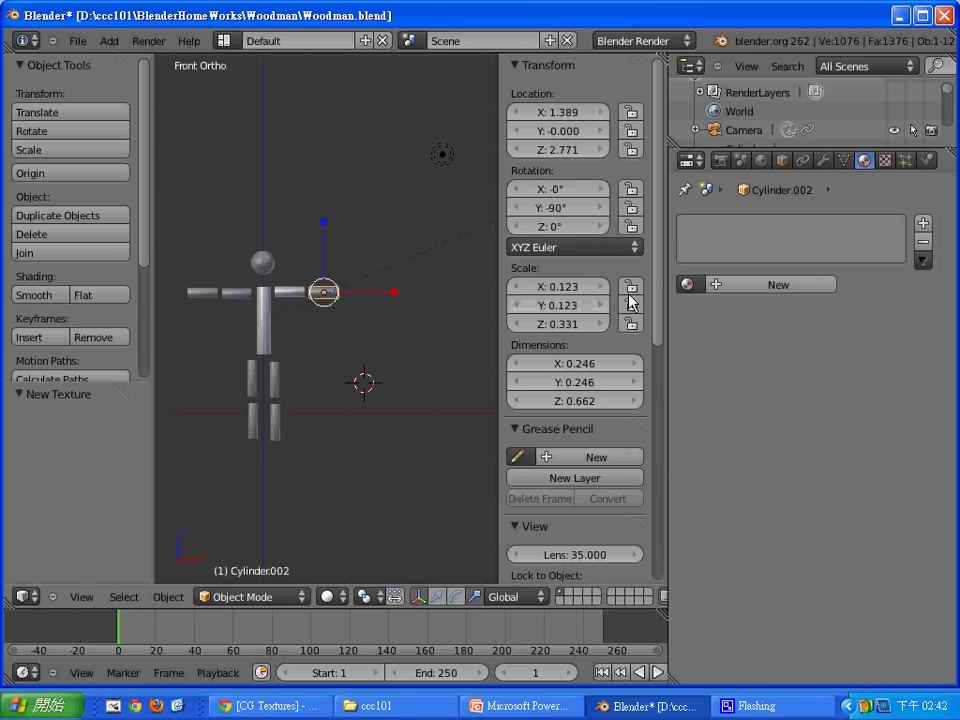
{"action": "left_click", "coordinate": [687, 285]}
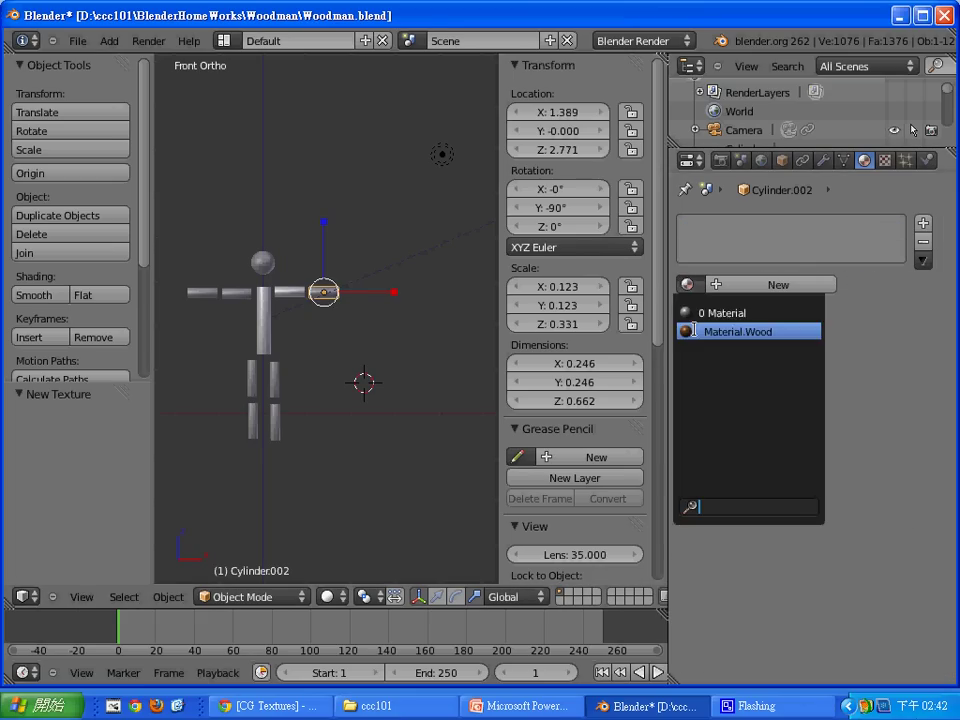
{"action": "left_click", "coordinate": [738, 331]}
{"action": "right_click", "coordinate": [277, 381]}
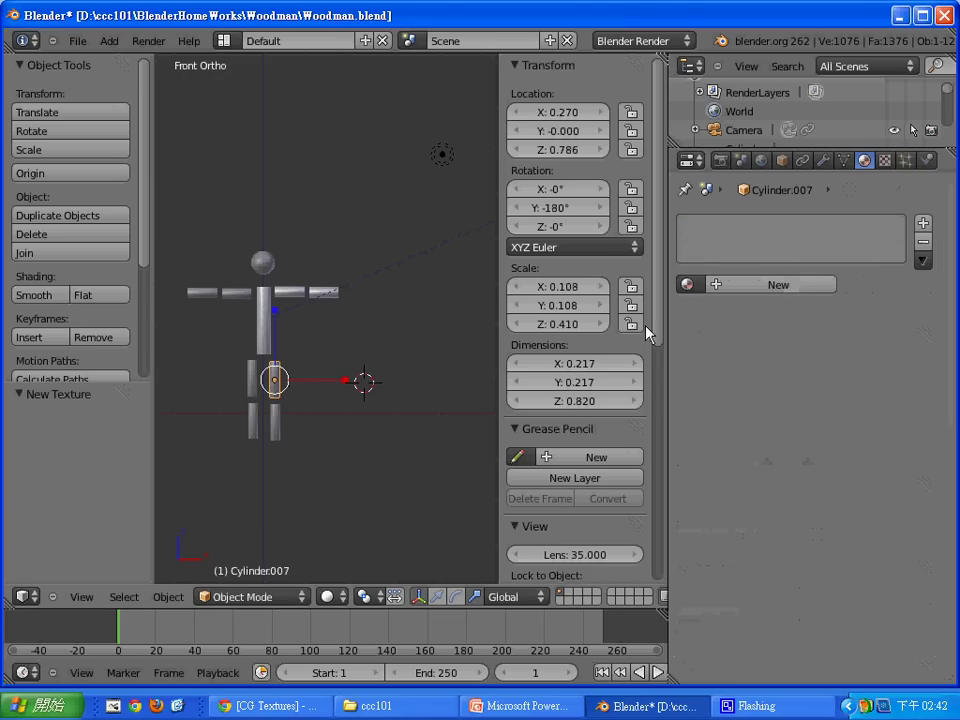
{"action": "left_click", "coordinate": [687, 285]}
{"action": "left_click", "coordinate": [745, 332]}
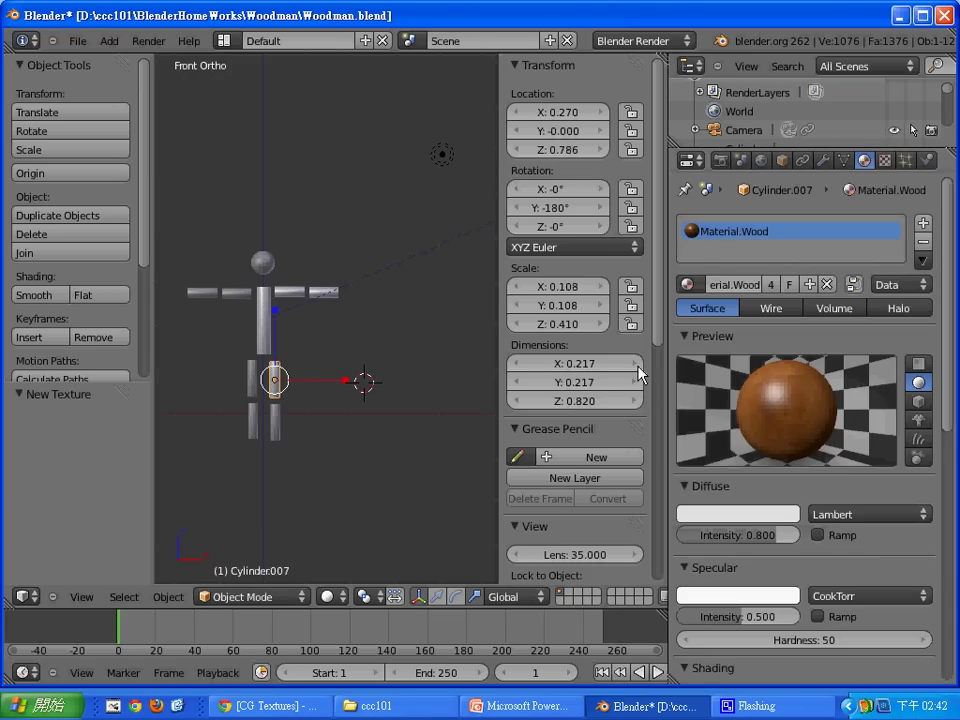
{"action": "right_click", "coordinate": [275, 428]}
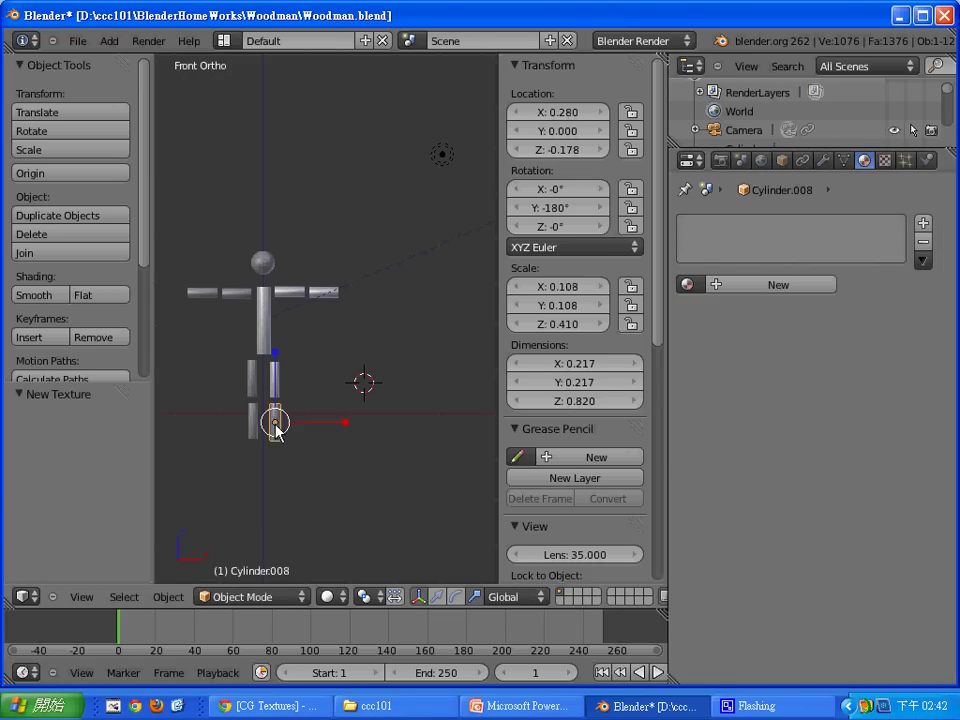
{"action": "left_click", "coordinate": [702, 284]}
{"action": "left_click", "coordinate": [745, 331]}
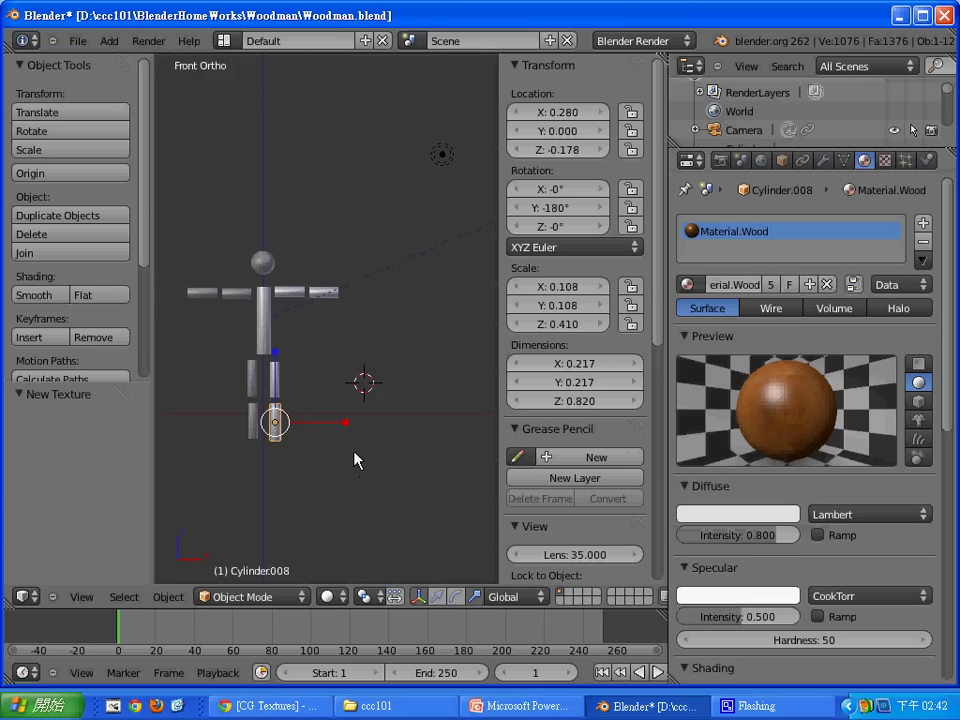
Box-select the whole figure and view the material list, then cancel without changes.
{"action": "left_click", "coordinate": [349, 455]}
{"action": "key", "text": "b"}
{"action": "left_click_drag", "start_coordinate": [364, 460], "coordinate": [170, 264]}
{"action": "left_click", "coordinate": [690, 284]}
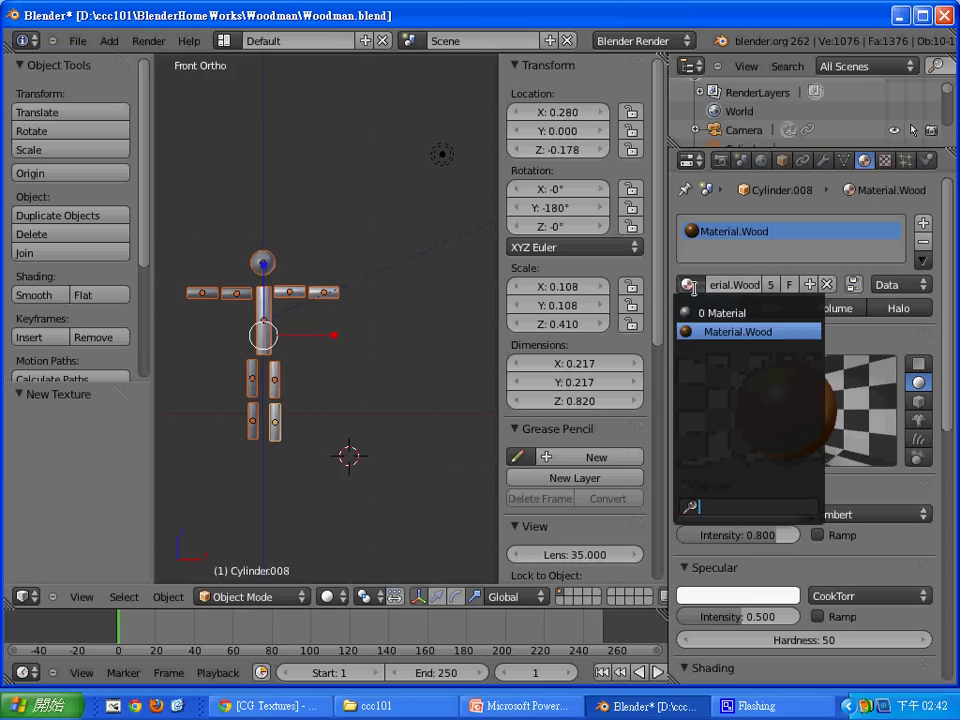
{"action": "key", "text": "Escape"}
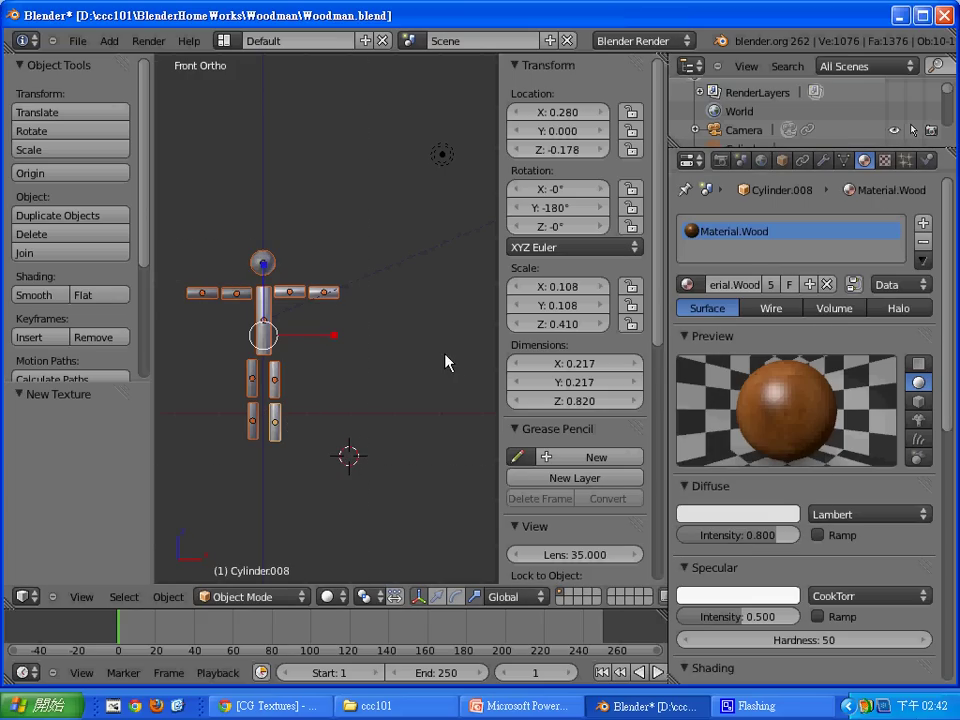
{"action": "left_click", "coordinate": [445, 354]}
Assign Material.Wood to the lower and upper pieces of the other leg.
{"action": "right_click", "coordinate": [252, 420]}
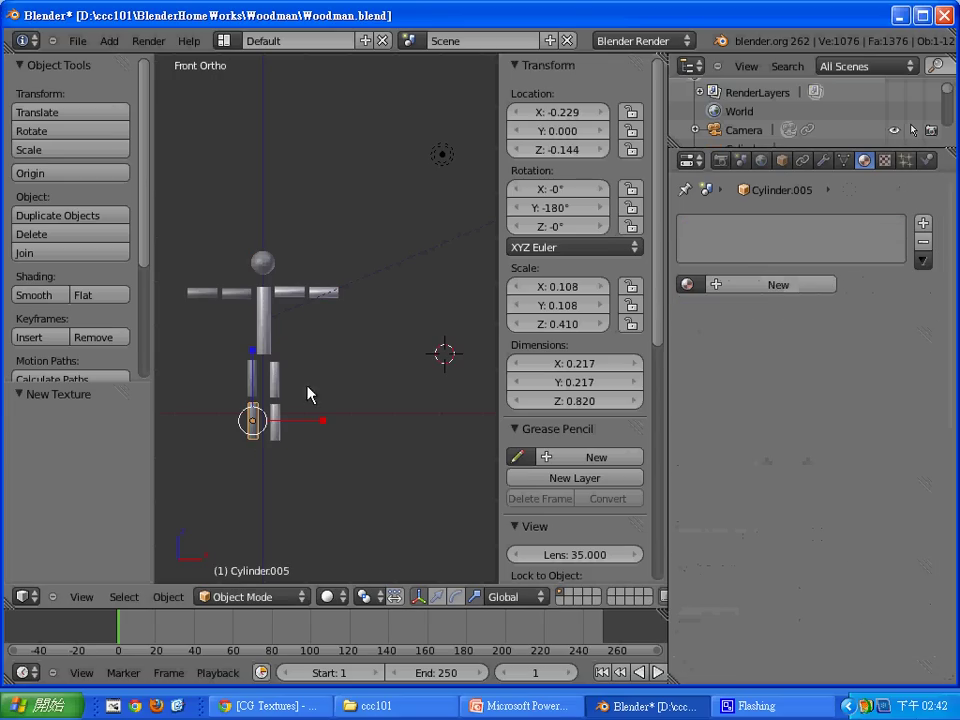
{"action": "left_click", "coordinate": [687, 284]}
{"action": "left_click", "coordinate": [740, 330]}
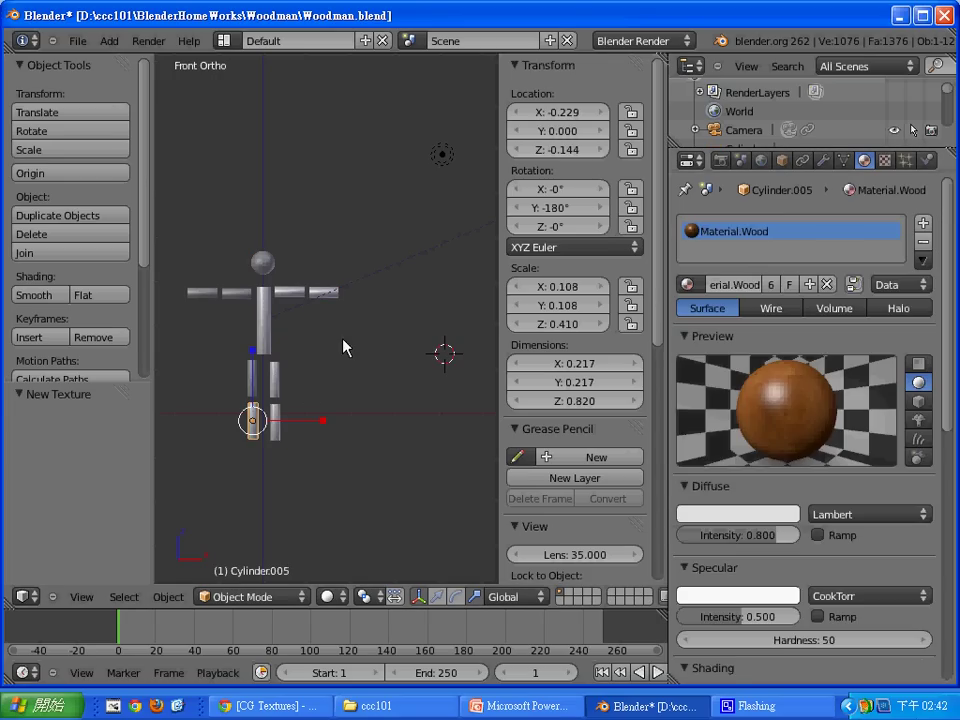
{"action": "right_click", "coordinate": [252, 378]}
{"action": "left_click", "coordinate": [688, 285]}
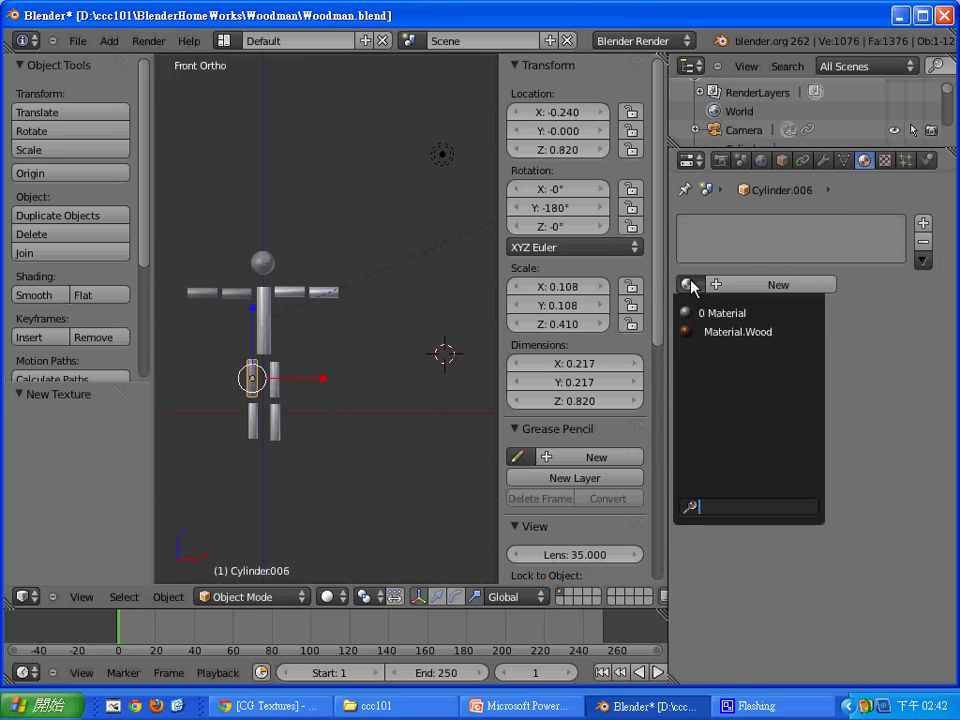
{"action": "left_click", "coordinate": [740, 331]}
Assign Material.Wood to both left-arm pieces and the head sphere.
{"action": "right_click", "coordinate": [236, 292]}
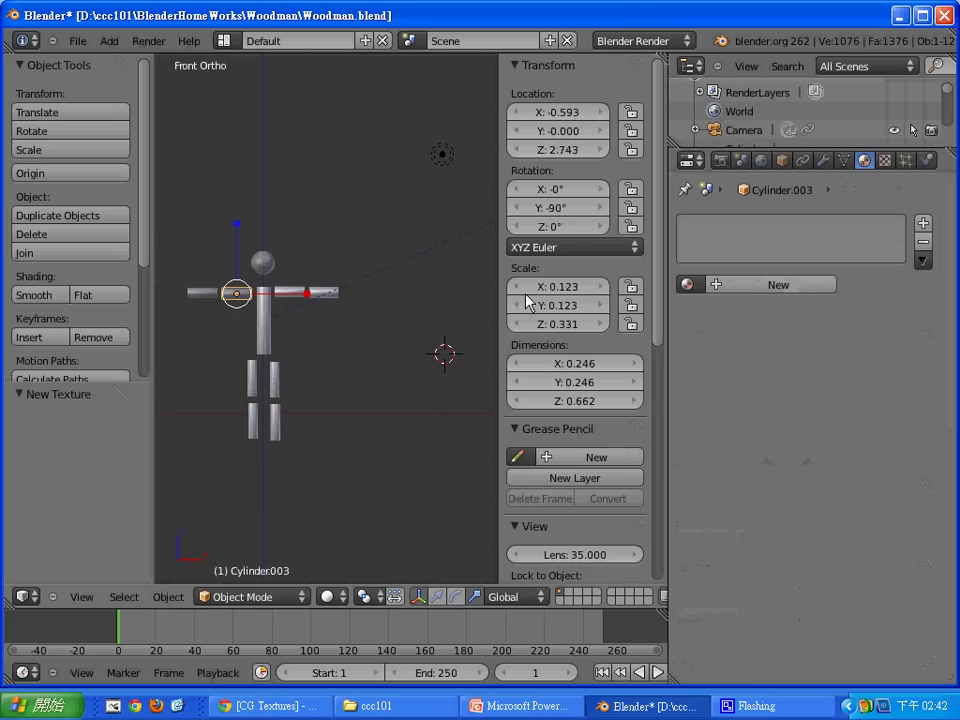
{"action": "left_click", "coordinate": [687, 284]}
{"action": "left_click", "coordinate": [740, 330]}
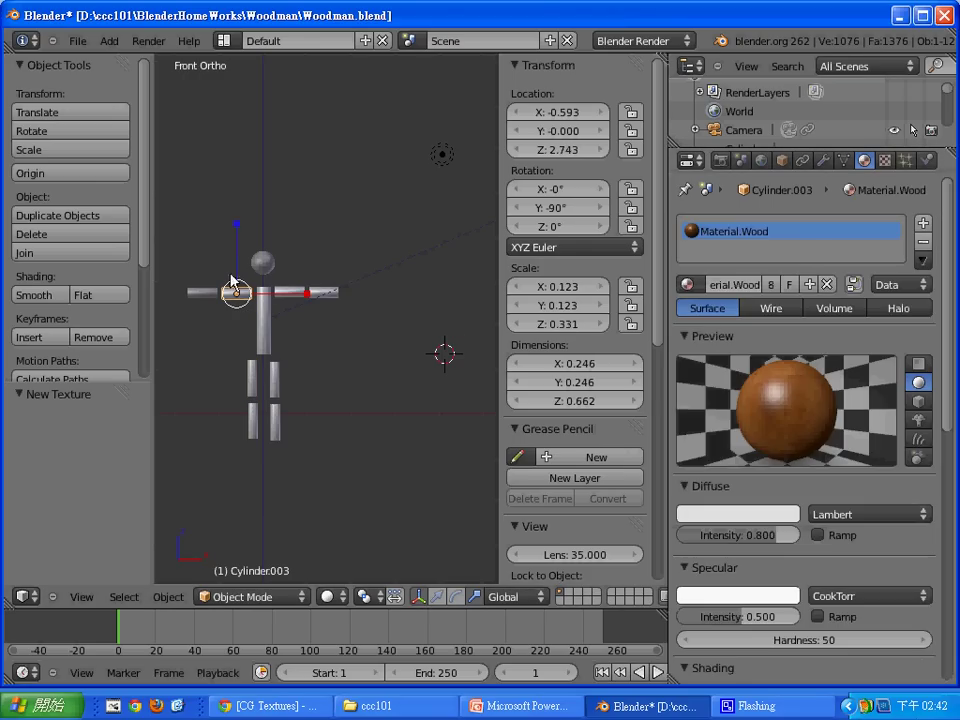
{"action": "right_click", "coordinate": [204, 294]}
{"action": "left_click", "coordinate": [688, 284]}
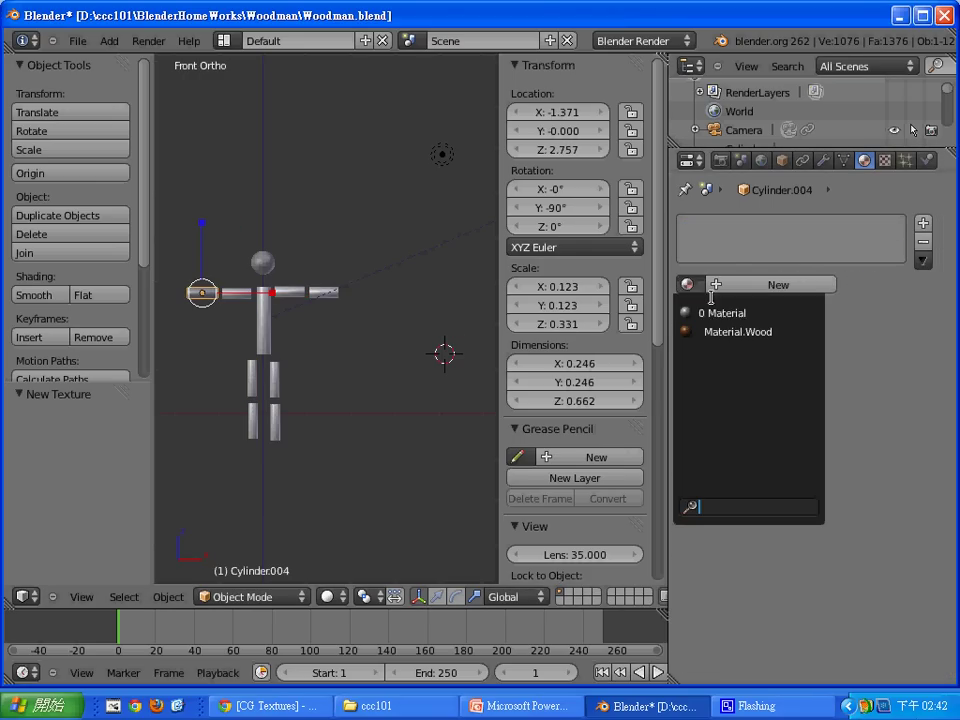
{"action": "left_click", "coordinate": [740, 331]}
{"action": "right_click", "coordinate": [264, 263]}
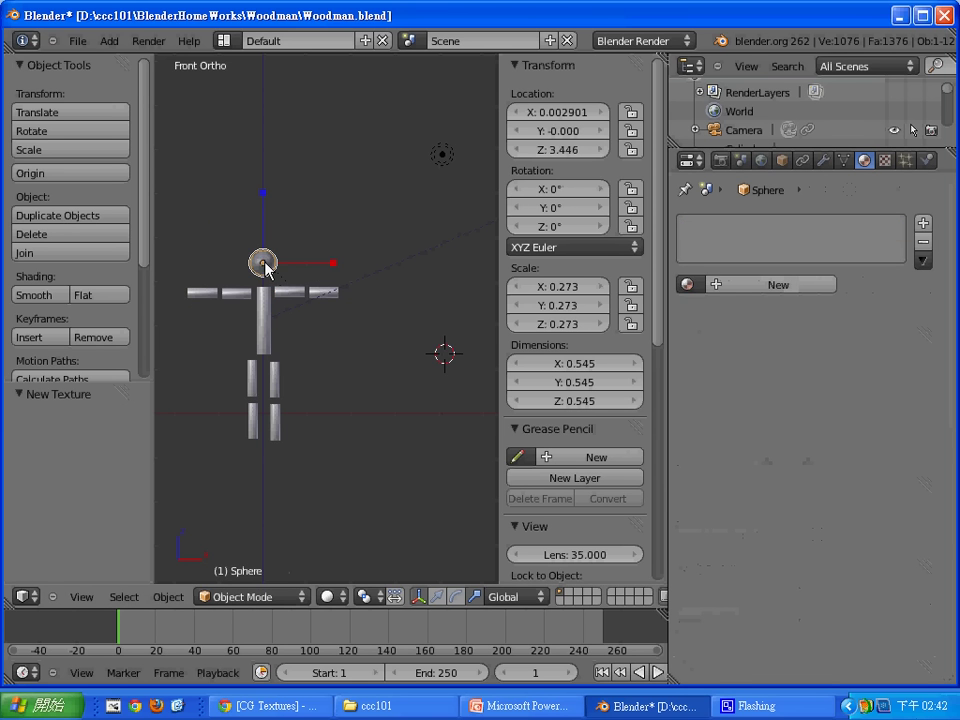
{"action": "left_click", "coordinate": [697, 284]}
{"action": "left_click", "coordinate": [715, 332]}
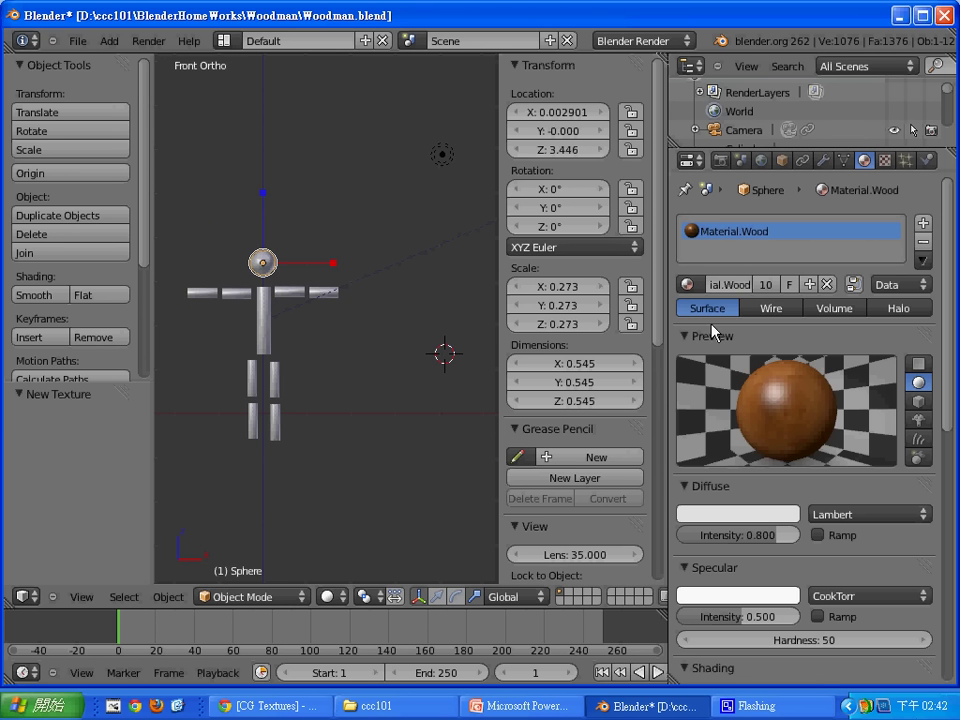
{"action": "left_click", "coordinate": [373, 330]}
Render the all-wood stick figure and return to the 3D view.
{"action": "key", "text": "F12"}
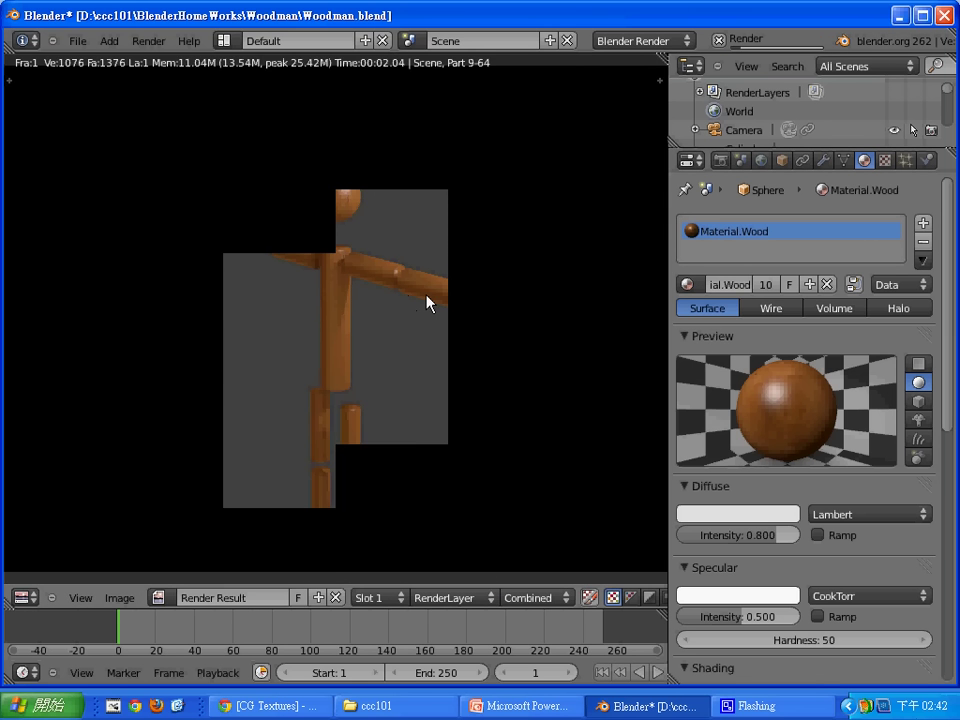
{"action": "scroll", "coordinate": [450, 308], "scroll_direction": "down", "scroll_amount": 1}
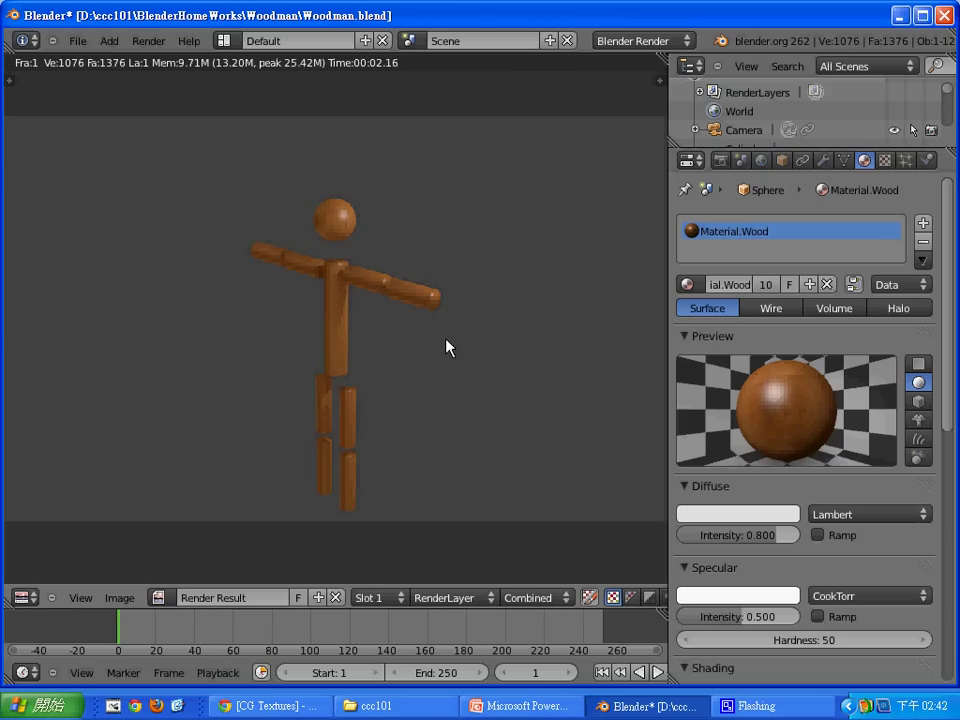
{"action": "key", "text": "Escape"}
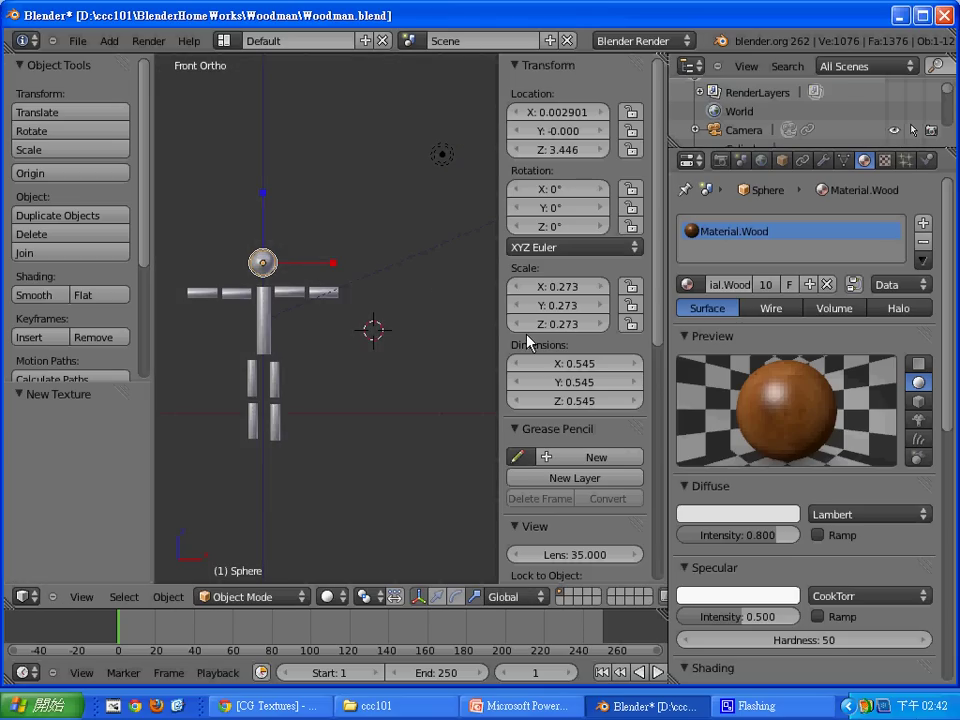
Hide the transform side panel and render the wooden man again.
{"action": "key", "text": "n"}
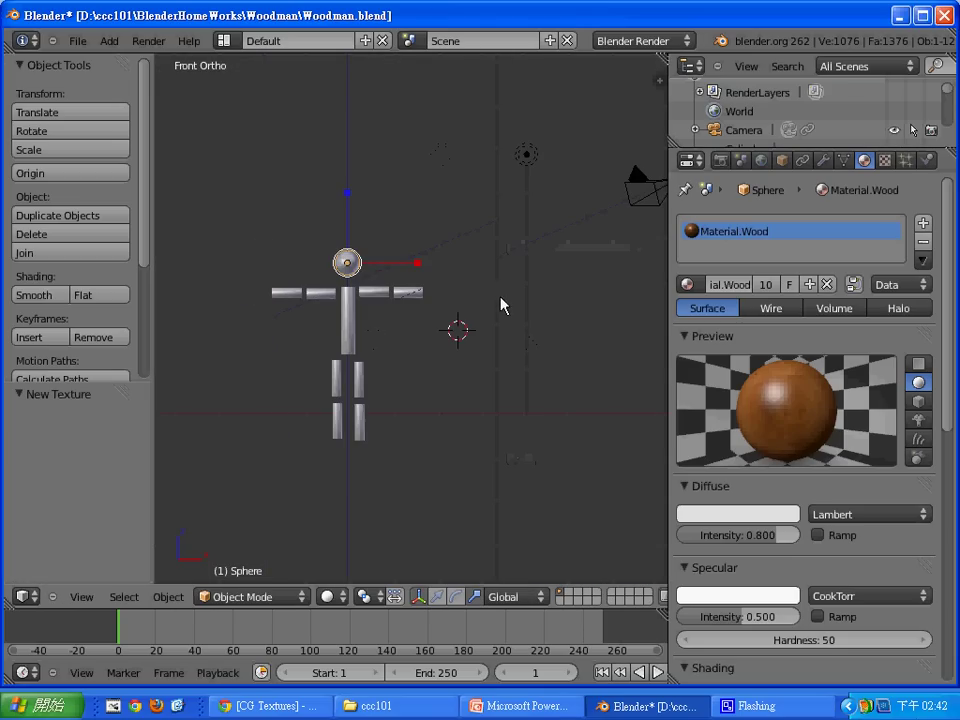
{"action": "scroll", "coordinate": [500, 295], "scroll_direction": "down", "scroll_amount": 1}
{"action": "scroll", "coordinate": [500, 295], "scroll_direction": "up", "scroll_amount": 2}
{"action": "scroll", "coordinate": [500, 295], "scroll_direction": "up", "scroll_amount": 2}
{"action": "scroll", "coordinate": [500, 298], "scroll_direction": "down", "scroll_amount": 1}
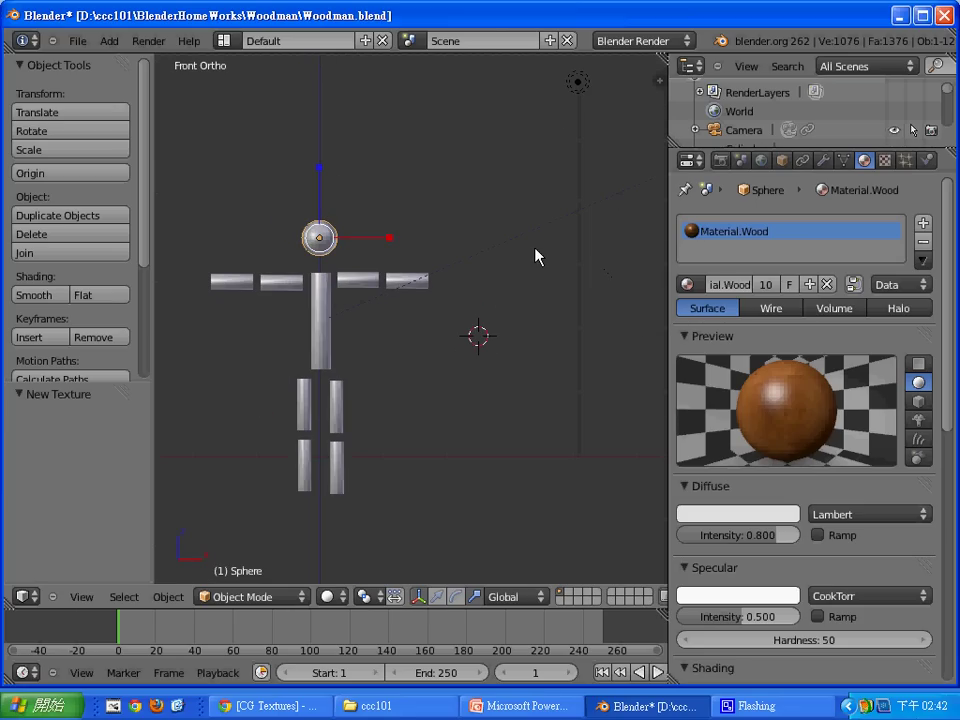
{"action": "key", "text": "F12"}
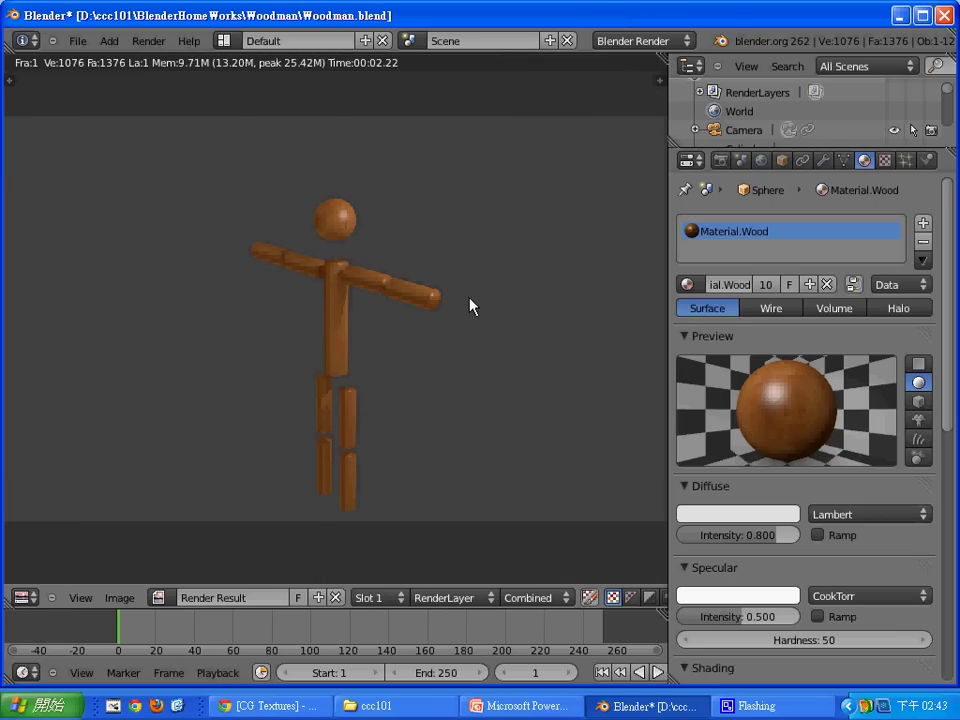
{"action": "key", "text": "Escape"}
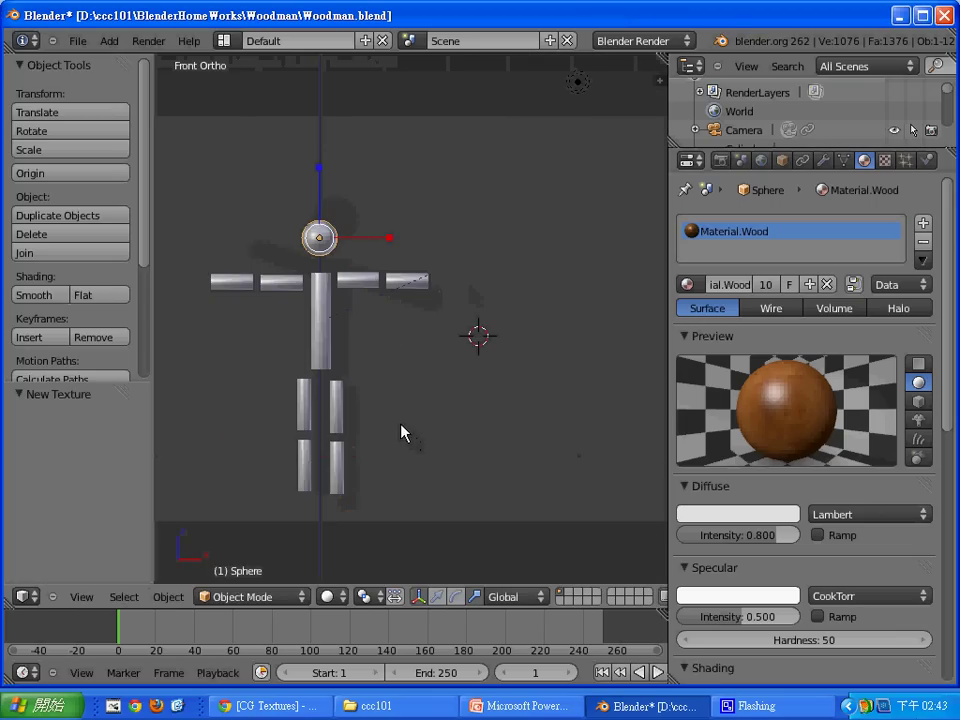
{"action": "scroll", "coordinate": [409, 413], "scroll_direction": "down", "scroll_amount": 1}
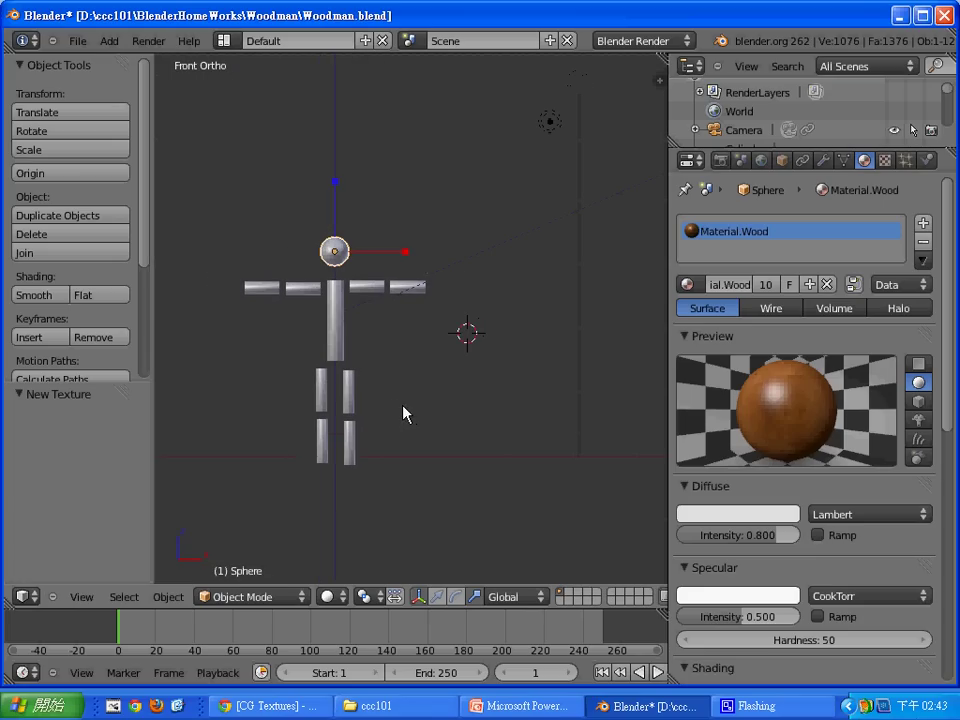
Box-select the whole stick figure and move it higher.
{"action": "left_click", "coordinate": [473, 496]}
{"action": "key", "text": "b"}
{"action": "left_click_drag", "start_coordinate": [471, 497], "coordinate": [236, 236]}
{"action": "key", "text": "g"}
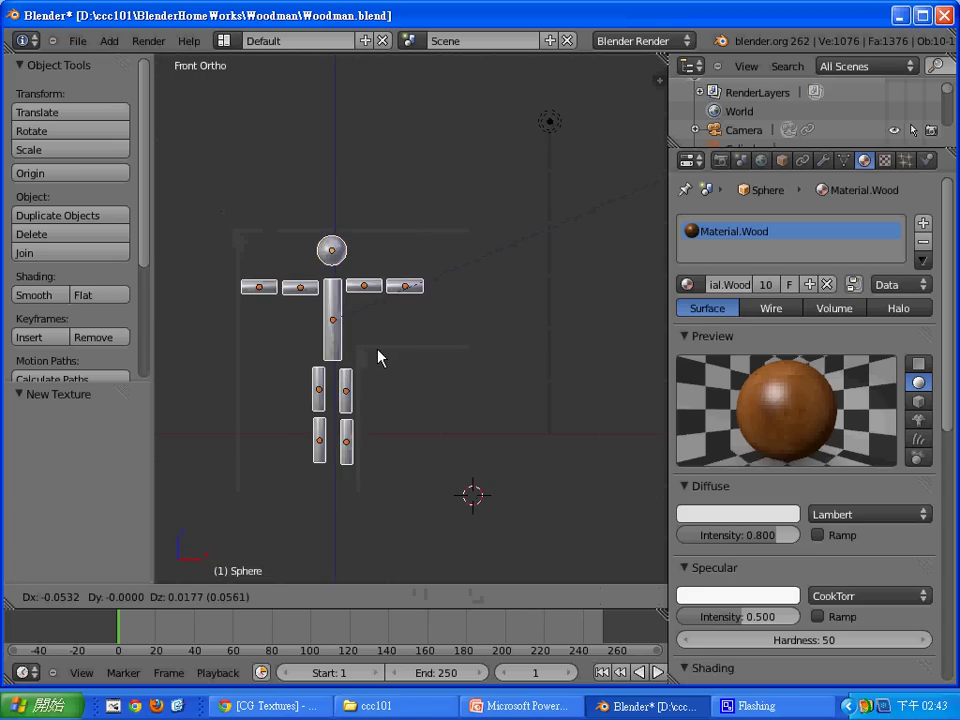
{"action": "left_click", "coordinate": [381, 323]}
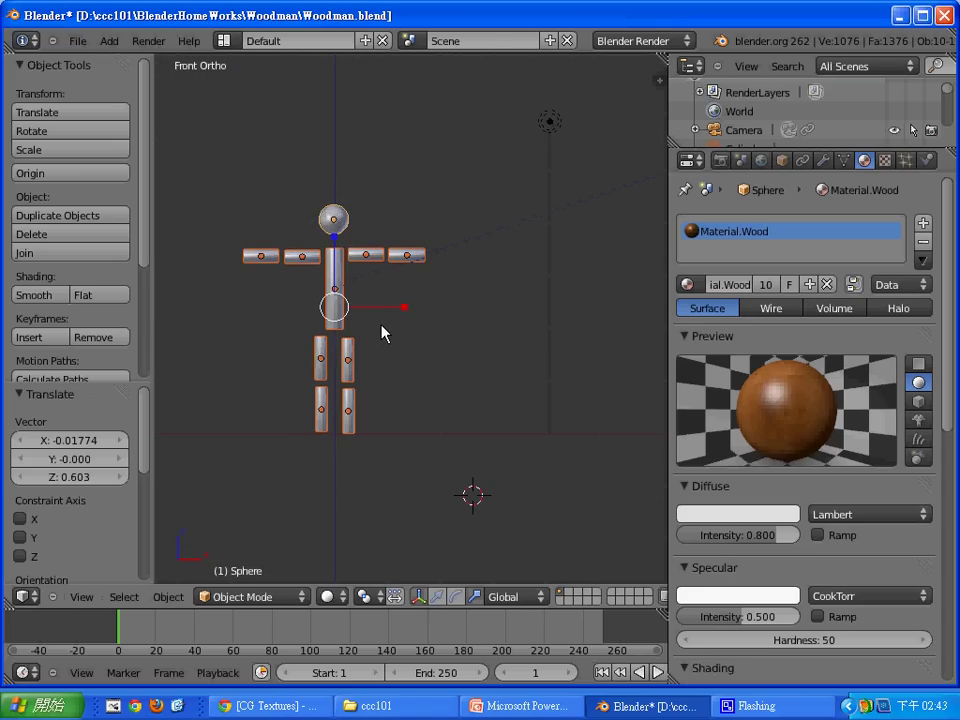
Add a scaled-up plane and position it just under the figure's feet.
{"action": "right_click", "coordinate": [338, 440]}
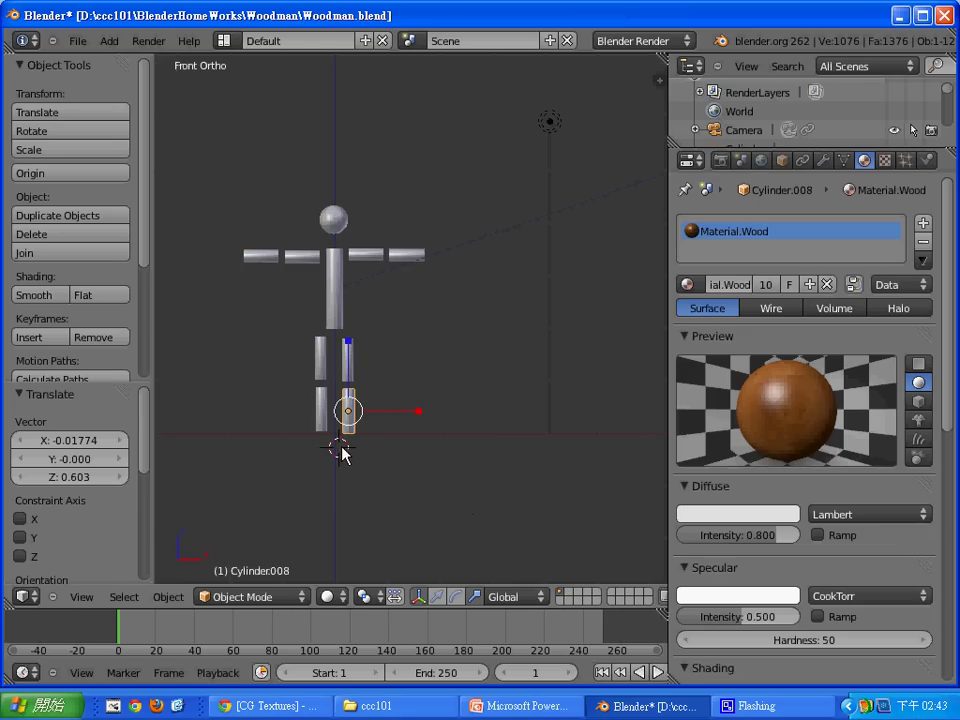
{"action": "left_click", "coordinate": [338, 448]}
{"action": "key", "text": "shift+a"}
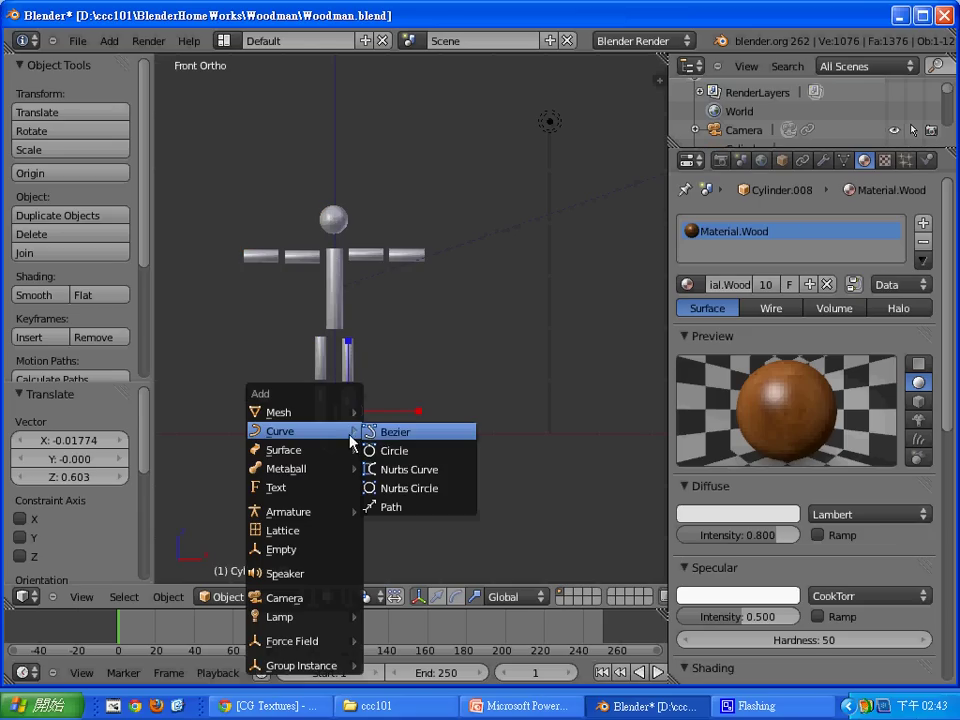
{"action": "left_click", "coordinate": [379, 413]}
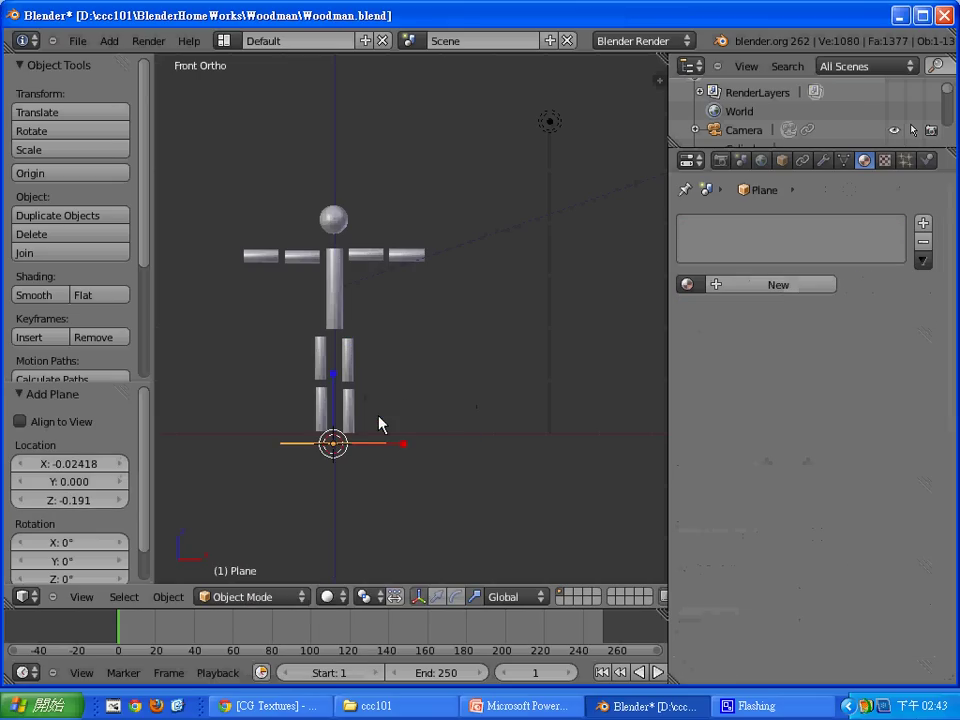
{"action": "key", "text": "s"}
{"action": "left_click", "coordinate": [482, 452]}
{"action": "key", "text": "g"}
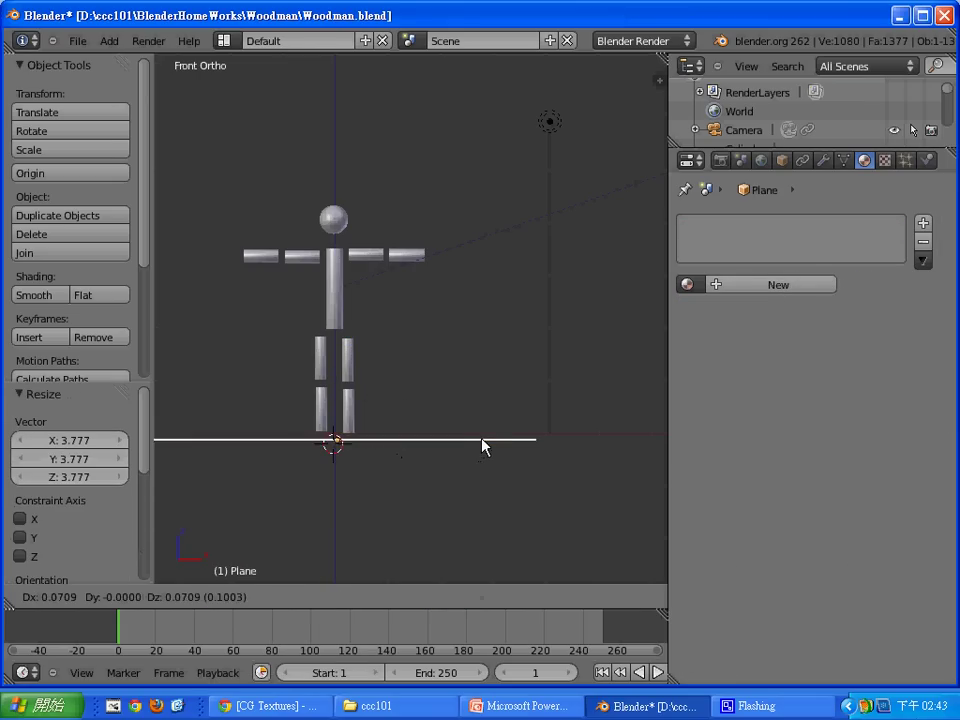
{"action": "left_click", "coordinate": [481, 441]}
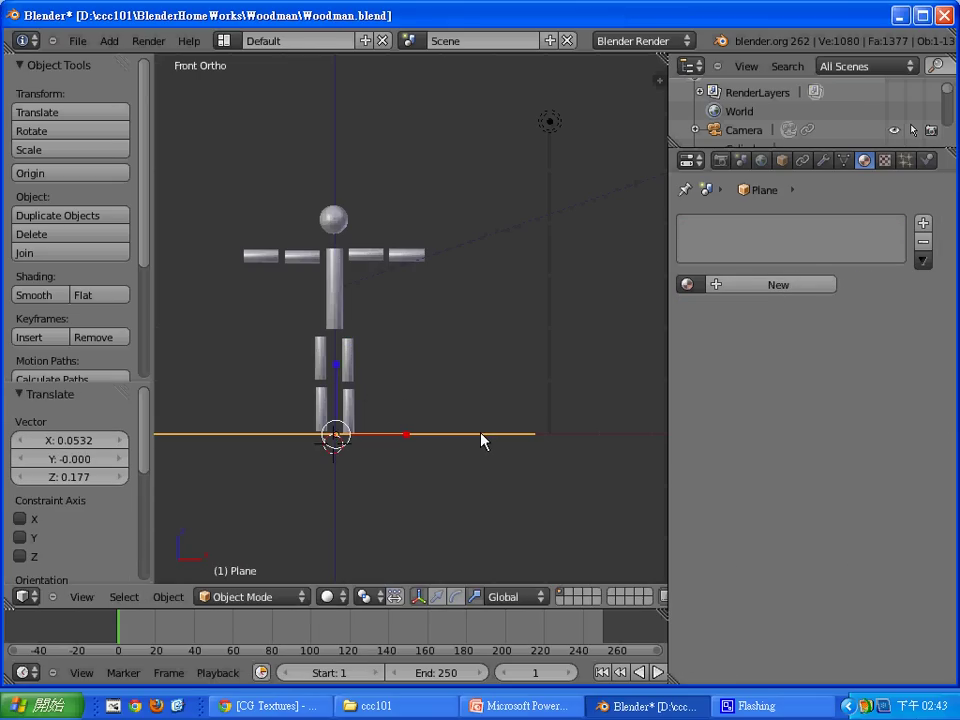
Test-render the floor, rescale the plane to 1.657, and render again.
{"action": "key", "text": "F12"}
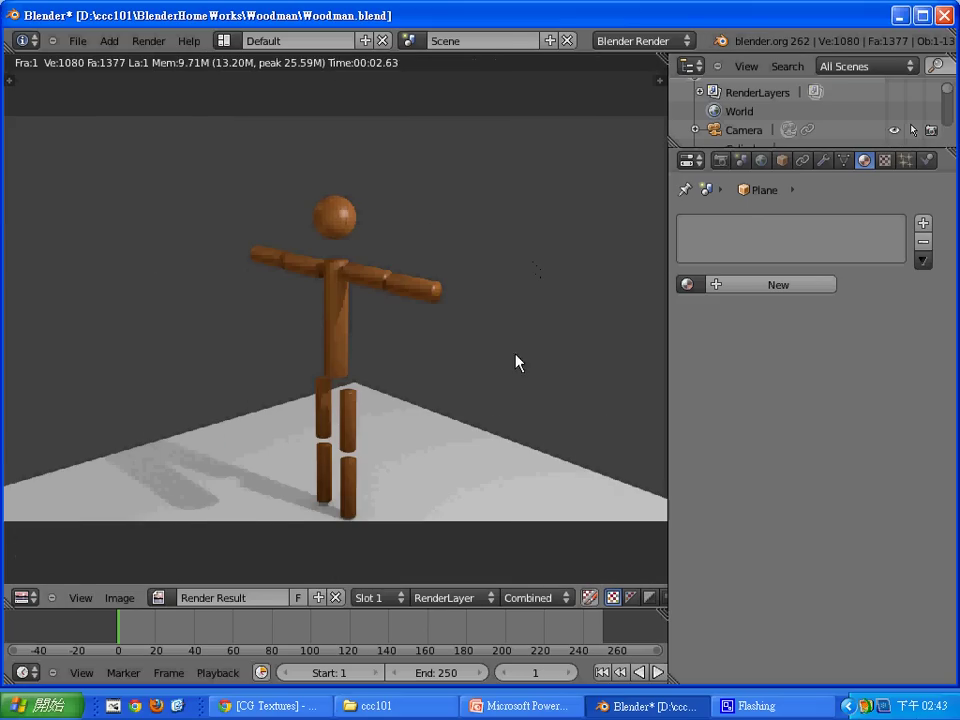
{"action": "key", "text": "Escape"}
{"action": "key", "text": "s"}
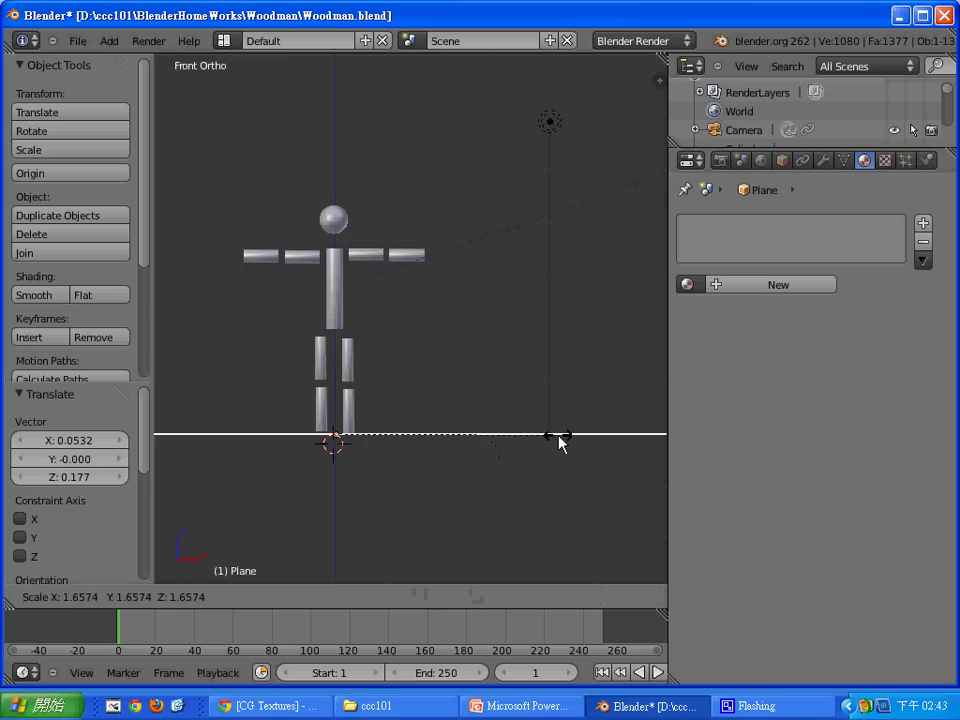
{"action": "left_click", "coordinate": [564, 433]}
{"action": "key", "text": "F12"}
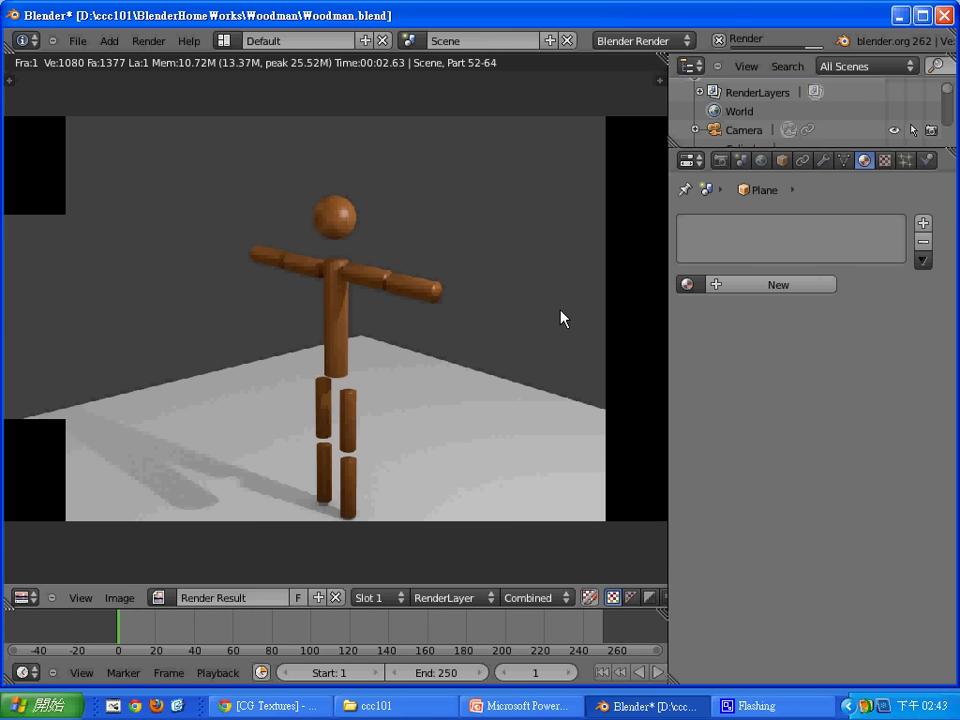
{"action": "key", "text": "Escape"}
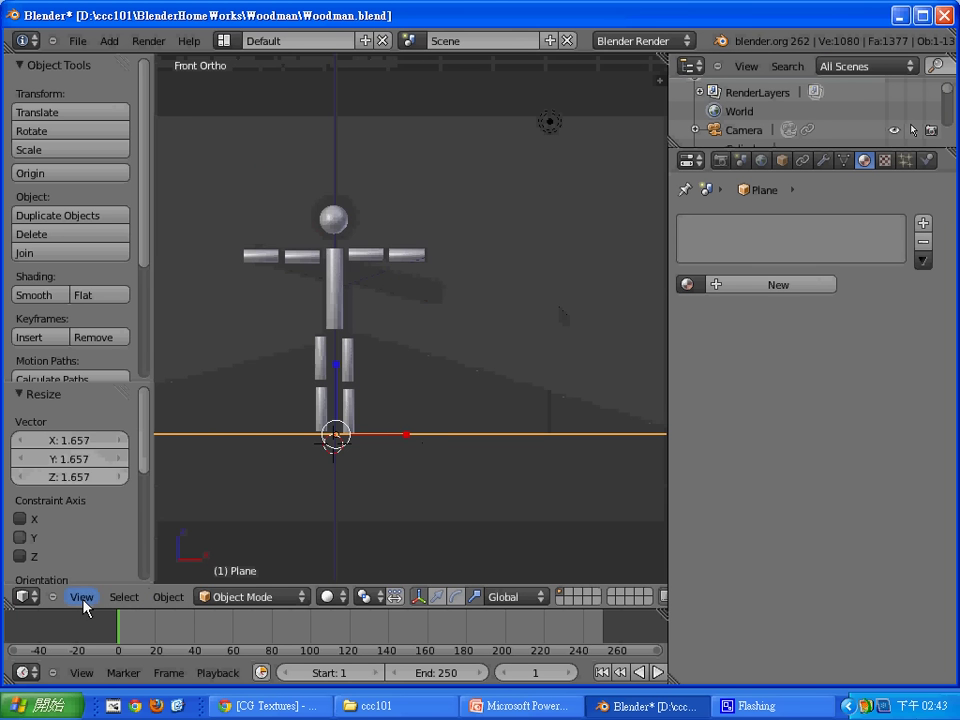
In top view, shift the plane -0.552 X and 0.441 Y to centre it, then test-render.
{"action": "left_click", "coordinate": [83, 598]}
{"action": "left_click", "coordinate": [92, 516]}
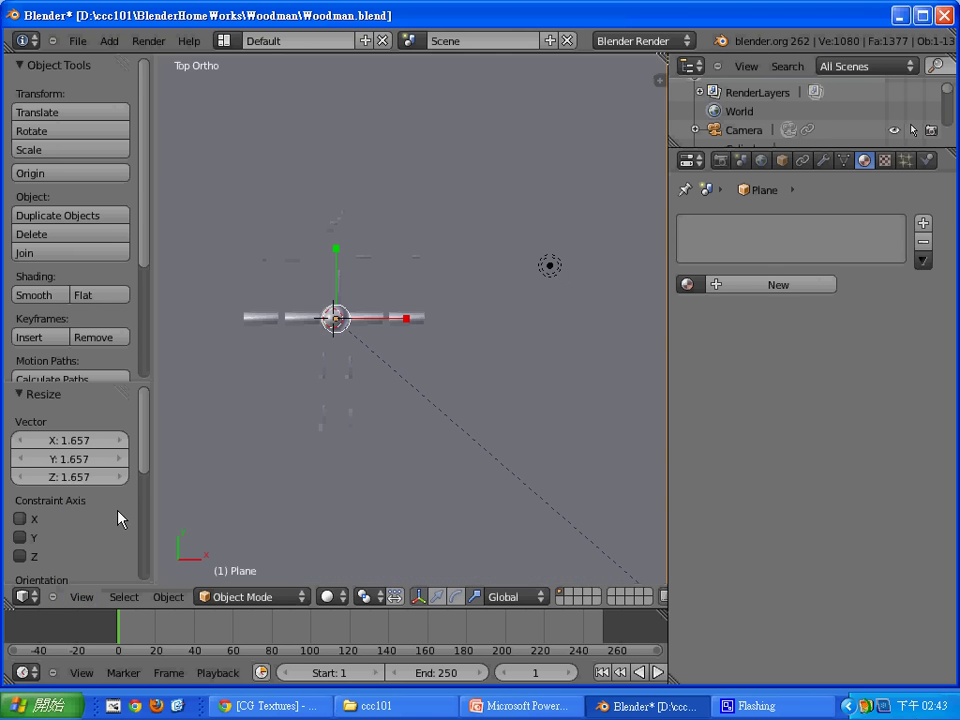
{"action": "scroll", "coordinate": [472, 468], "scroll_direction": "down", "scroll_amount": 4}
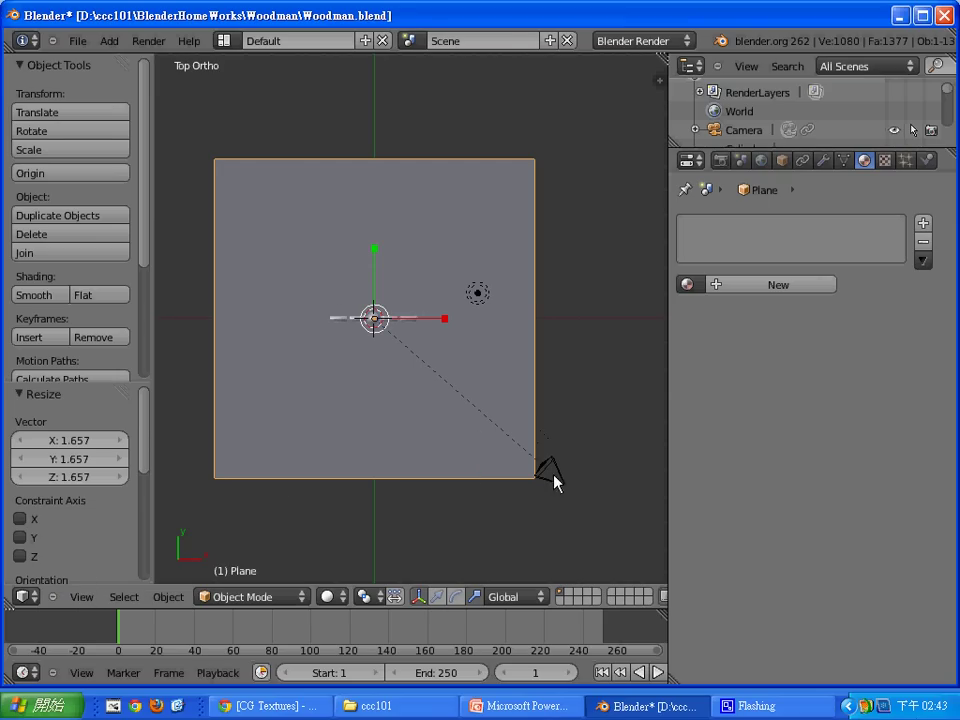
{"action": "key", "text": "g"}
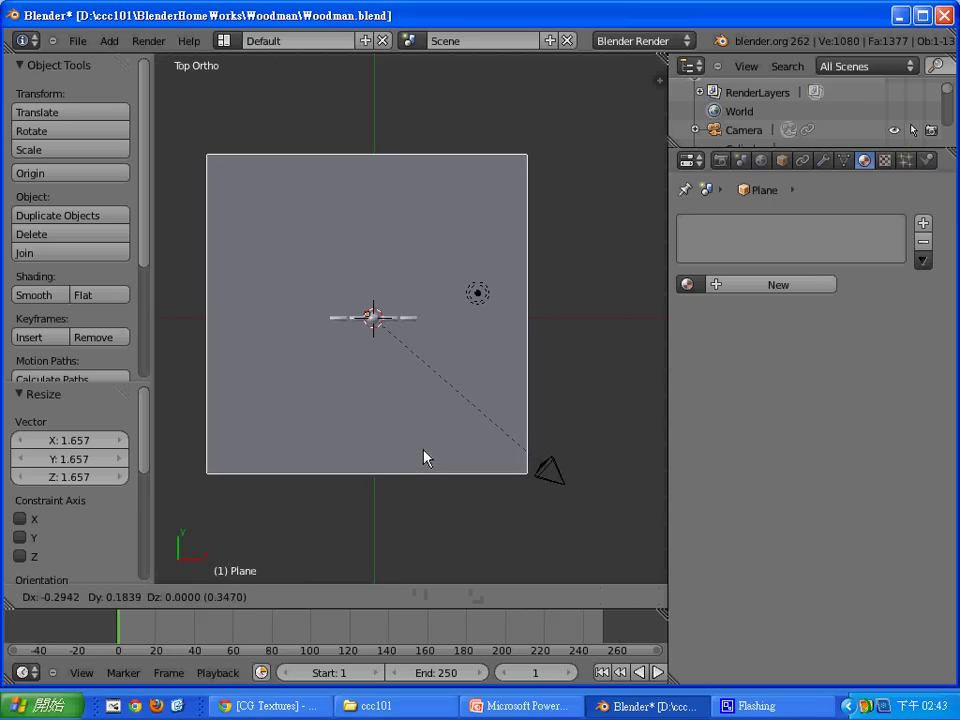
{"action": "left_click", "coordinate": [417, 451]}
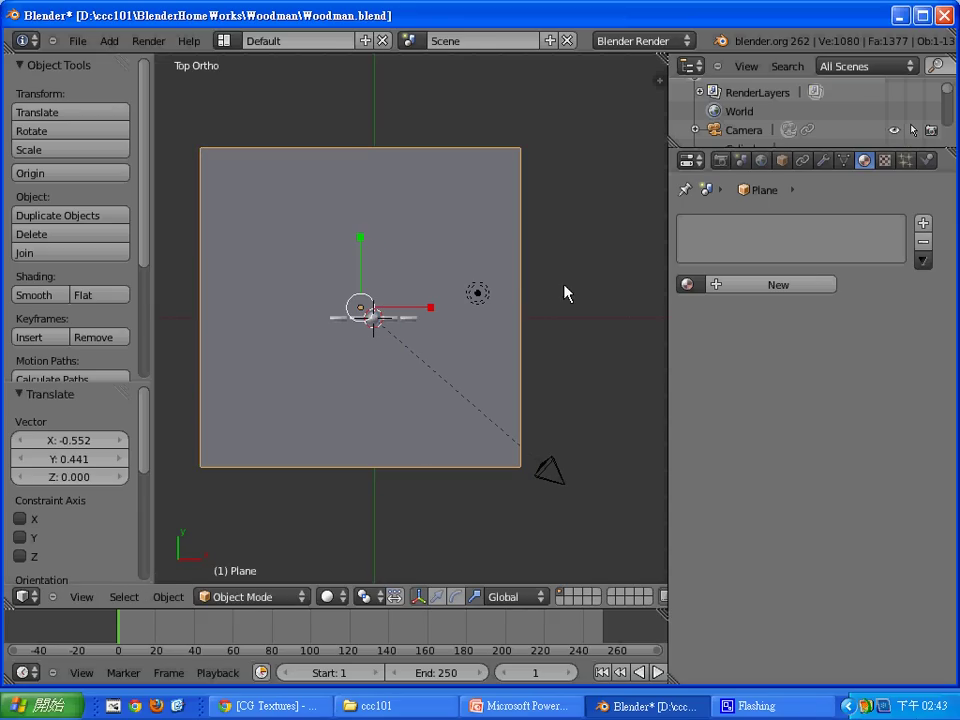
{"action": "key", "text": "F12"}
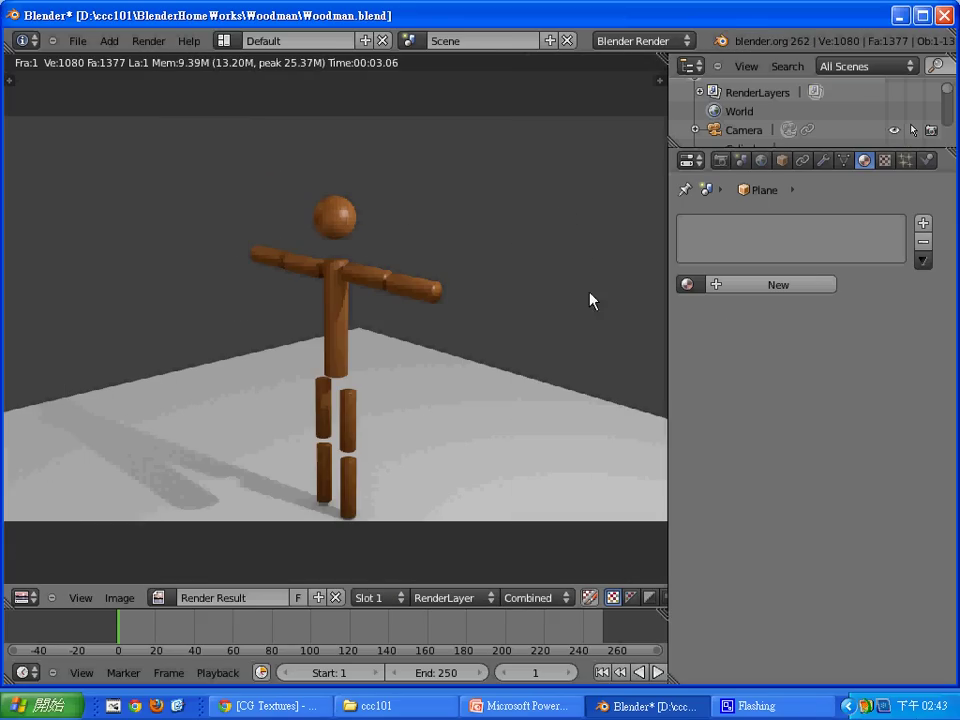
{"action": "key", "text": "Escape"}
Give the plane a new material named Material.Blue.
{"action": "left_click", "coordinate": [814, 286]}
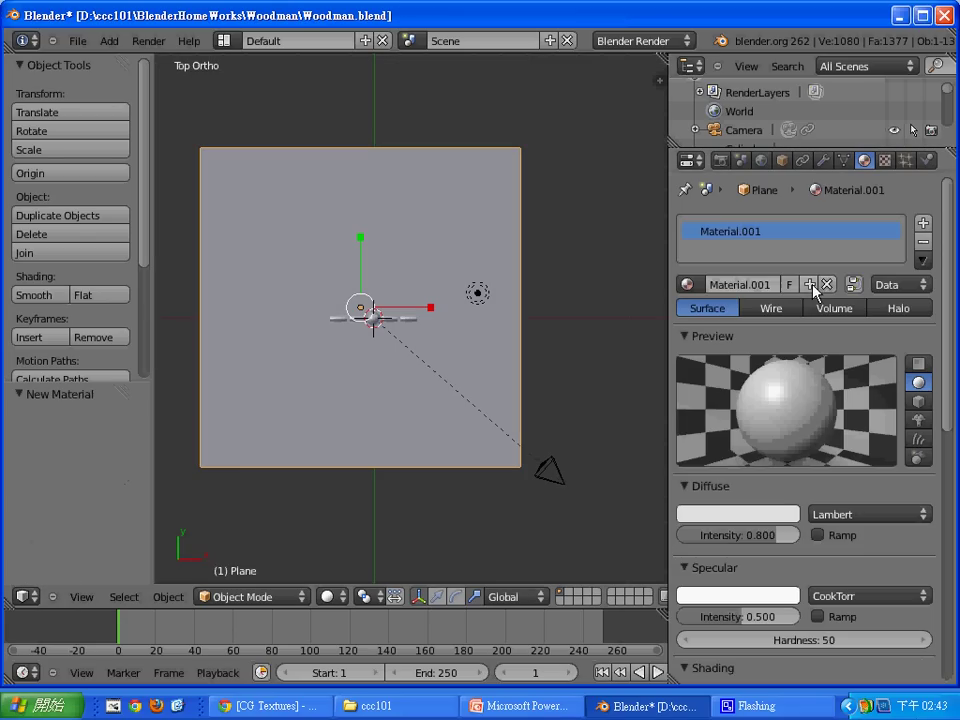
{"action": "left_click", "coordinate": [775, 284]}
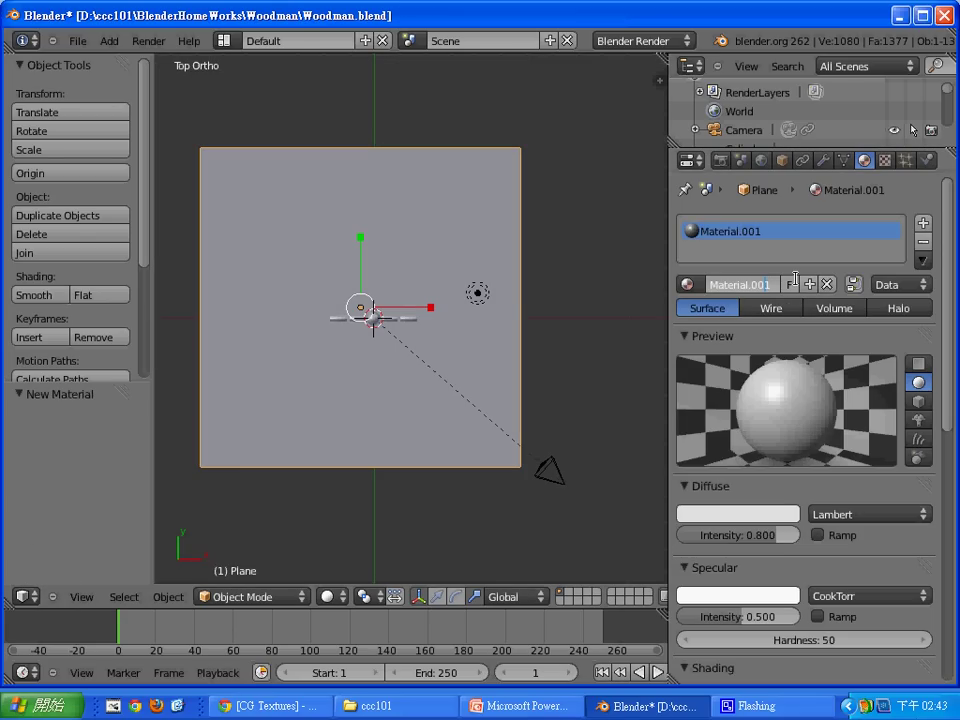
{"action": "key", "text": "BackSpace"}
{"action": "key", "text": "BackSpace"}
{"action": "key", "text": "BackSpace"}
{"action": "type", "text": "Blue"}
{"action": "key", "text": "Return"}
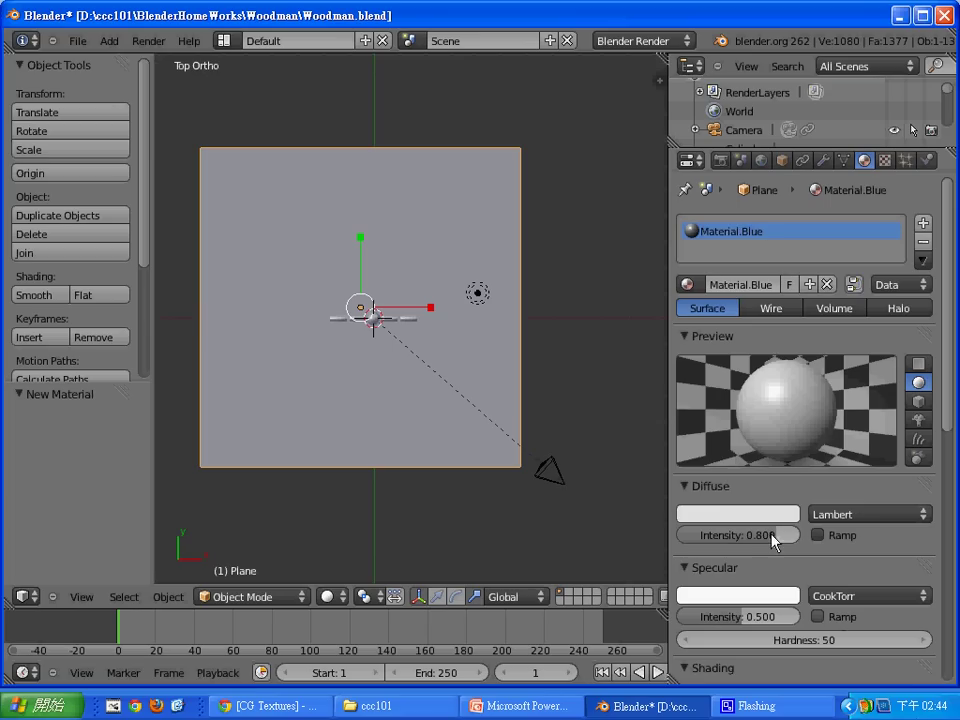
Set the material's diffuse colour to blue and render the scene.
{"action": "left_click", "coordinate": [765, 514]}
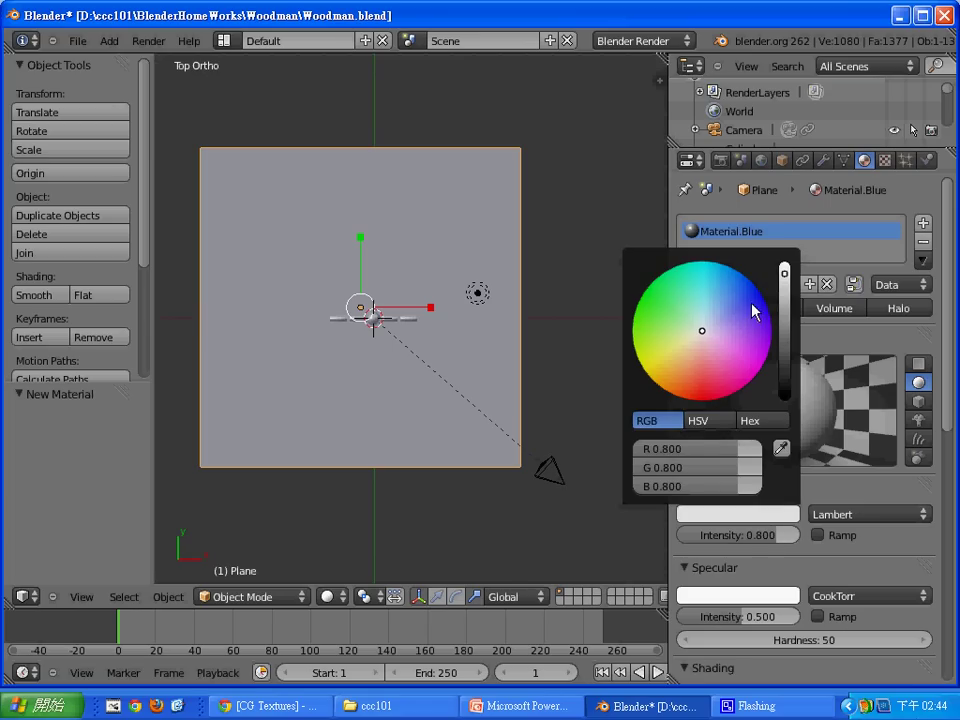
{"action": "left_click", "coordinate": [748, 301]}
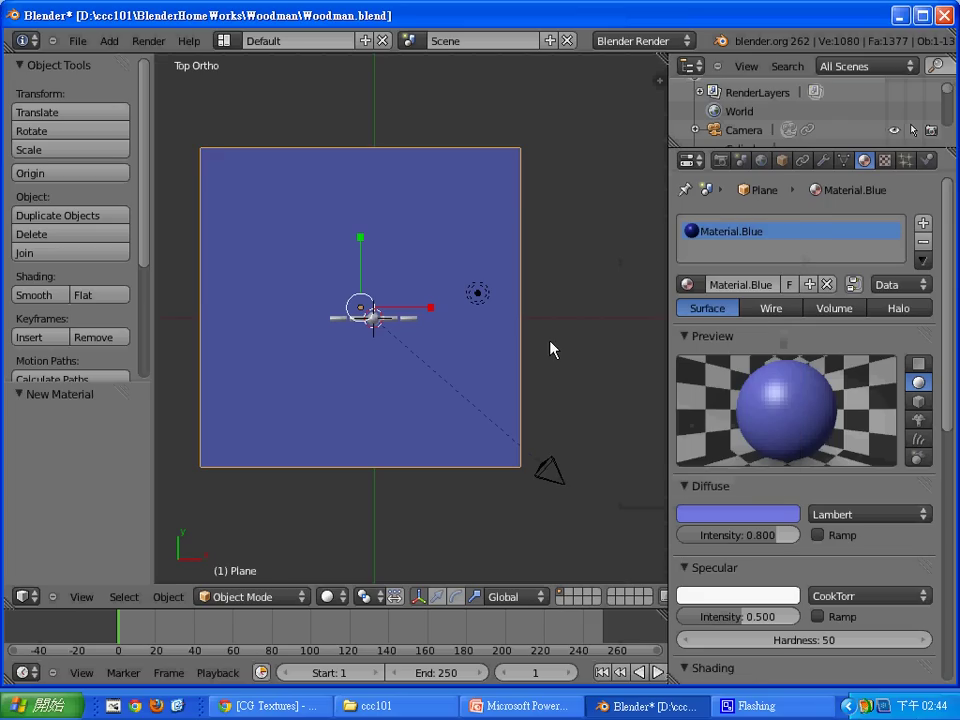
{"action": "key", "text": "F12"}
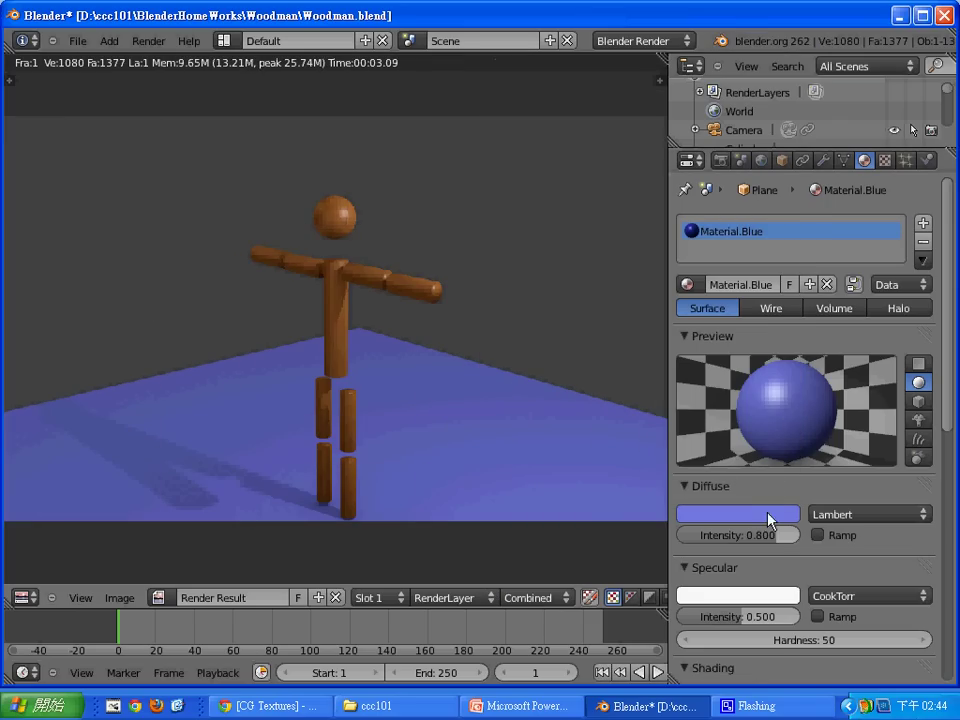
Change the diffuse colour to green and render the figure on the green floor.
{"action": "left_click", "coordinate": [768, 514]}
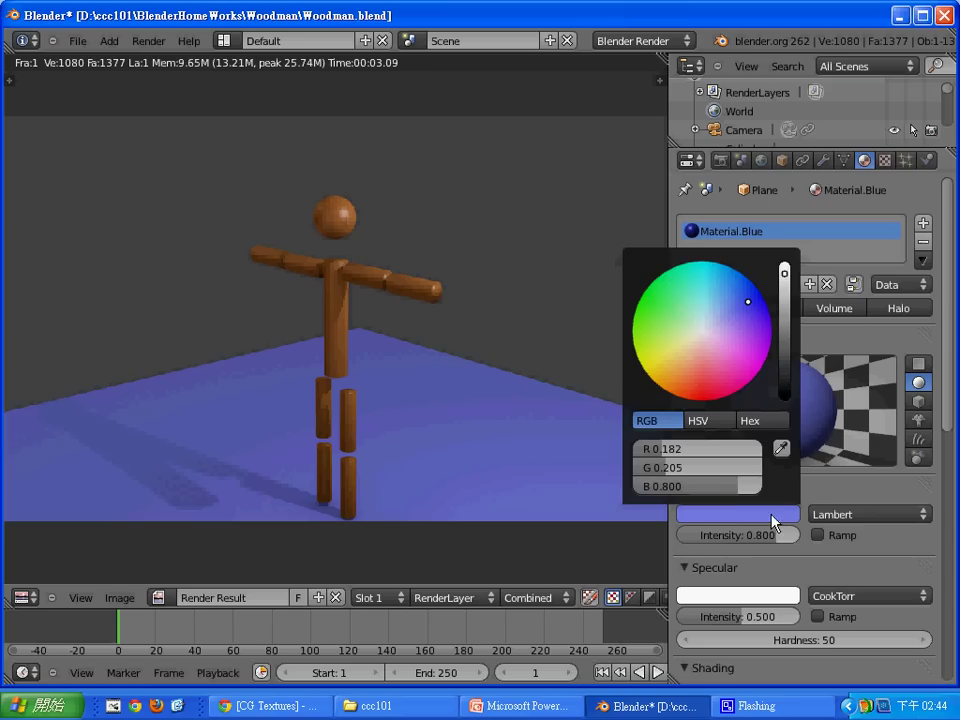
{"action": "left_click", "coordinate": [681, 372]}
{"action": "left_click", "coordinate": [714, 284]}
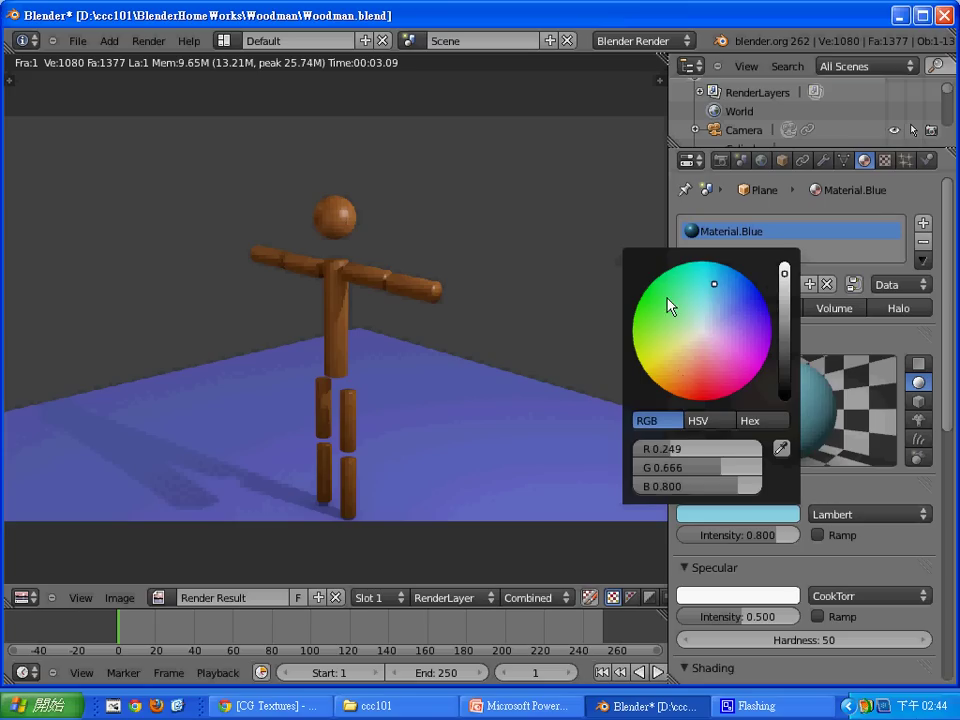
{"action": "left_click_drag", "start_coordinate": [667, 300], "coordinate": [650, 299]}
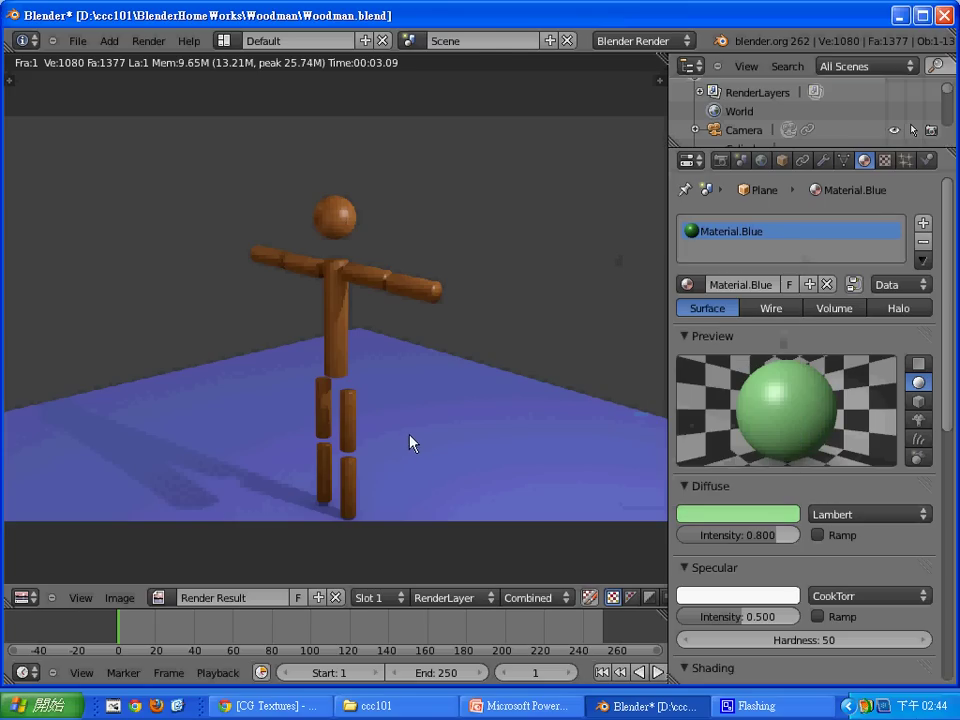
{"action": "key", "text": "F12"}
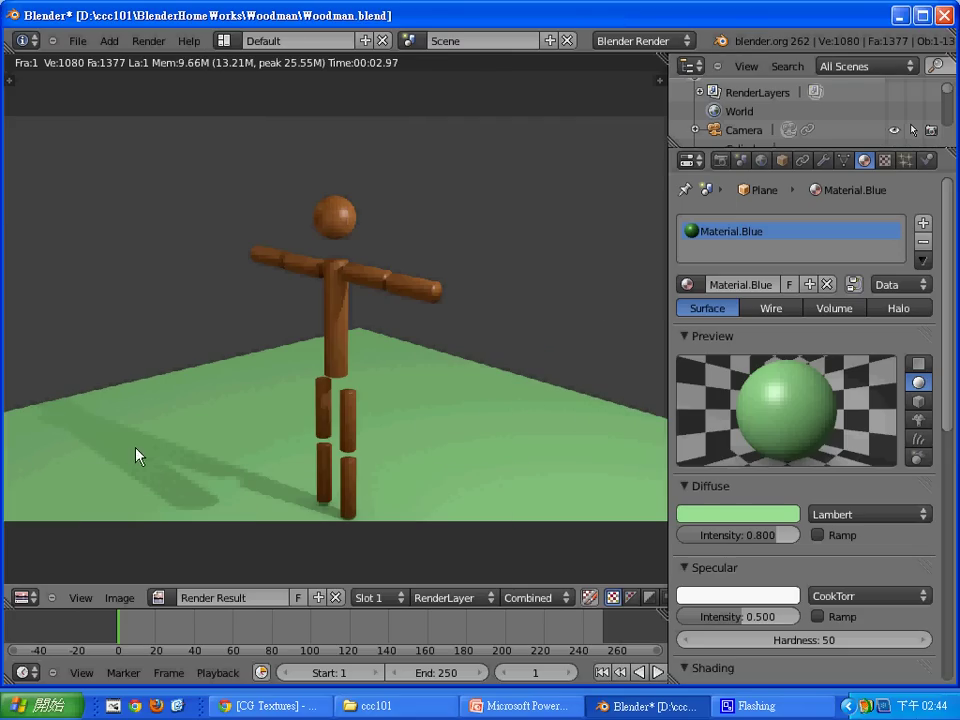
Close the render result and save the scene as Woodman.blend.
{"action": "key", "text": "Escape"}
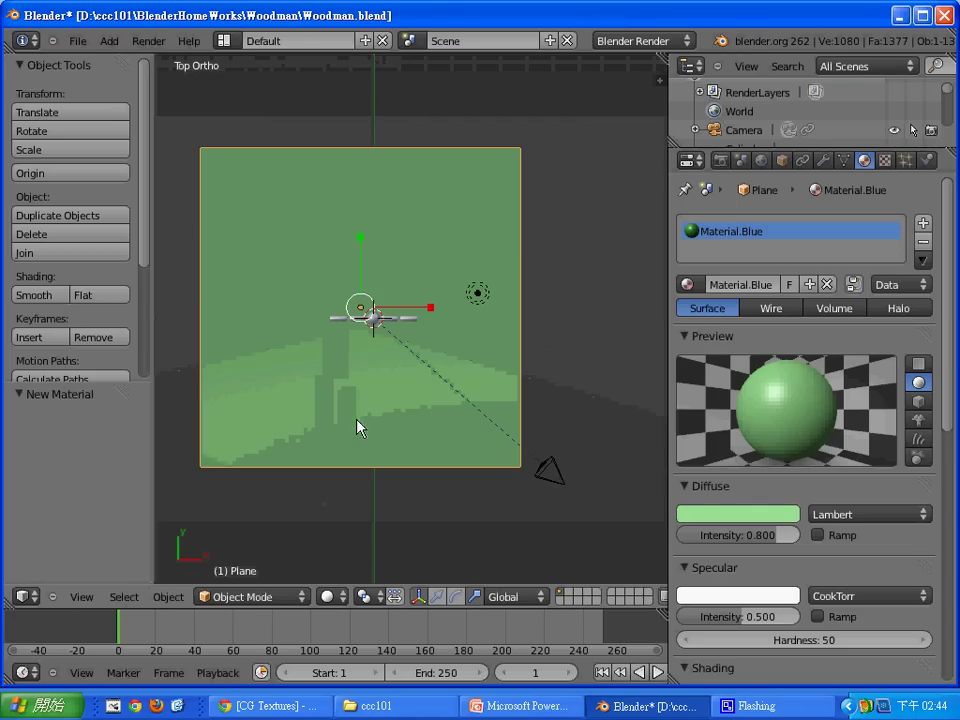
{"action": "left_click", "coordinate": [80, 40]}
{"action": "left_click", "coordinate": [115, 159]}
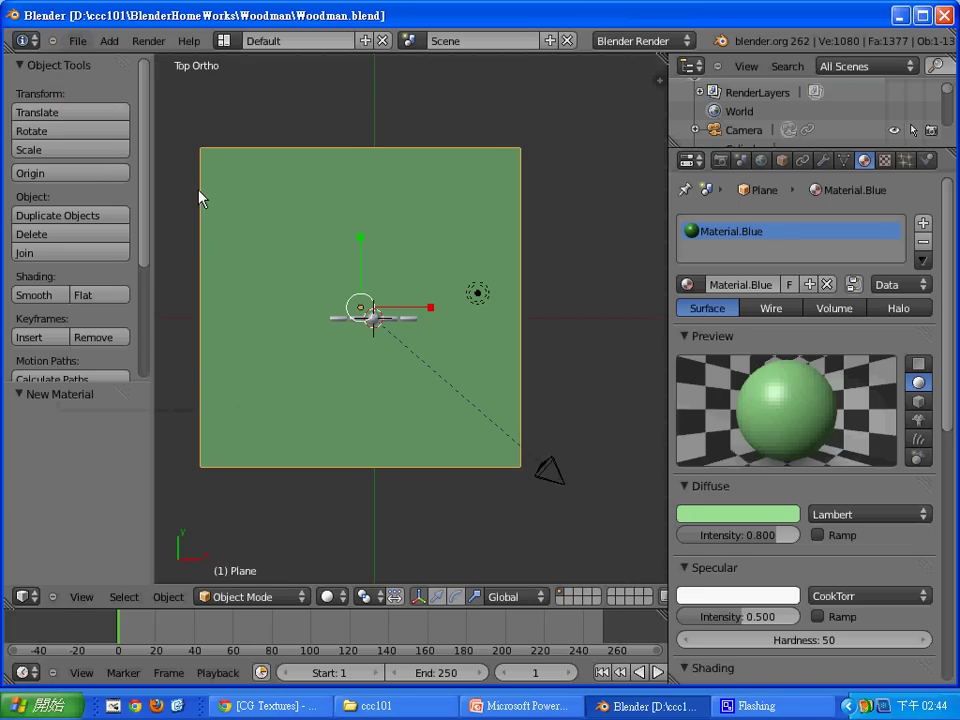